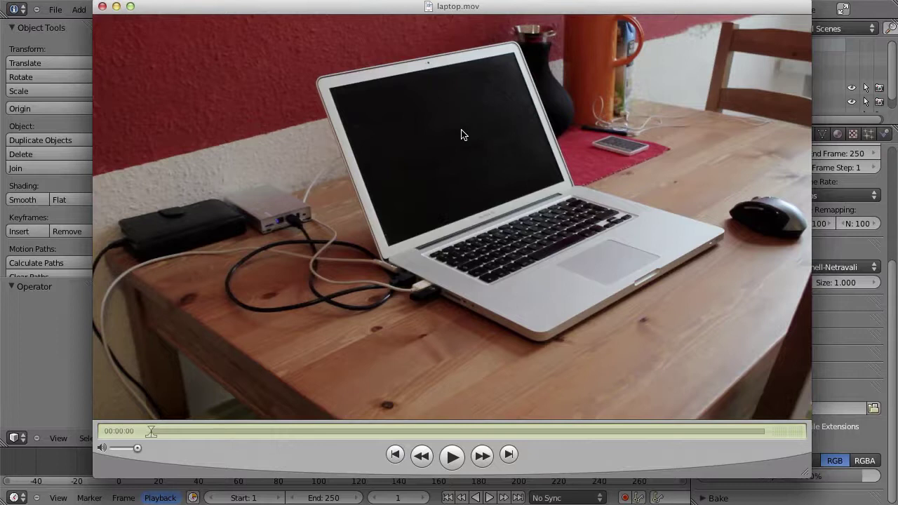
# Play laptop.mov and scrub back to its start to review the footage, closing the player when done.
pyautogui.click(450, 457)
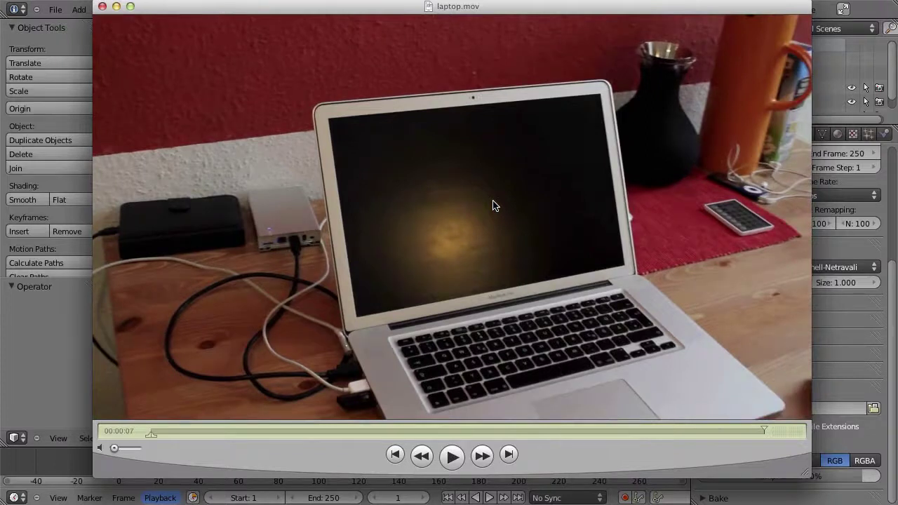
pyautogui.moveTo(679, 428); pyautogui.dragTo(632, 430)
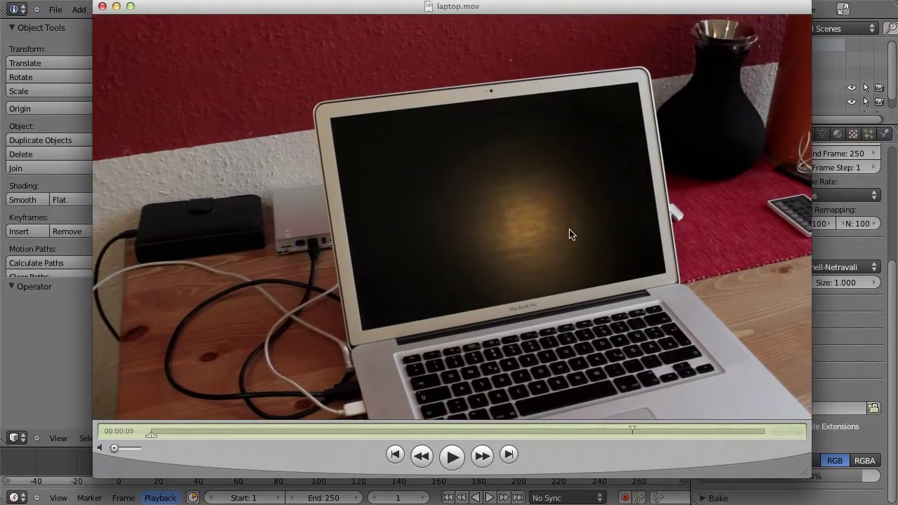
pyautogui.moveTo(633, 431); pyautogui.dragTo(150, 432)
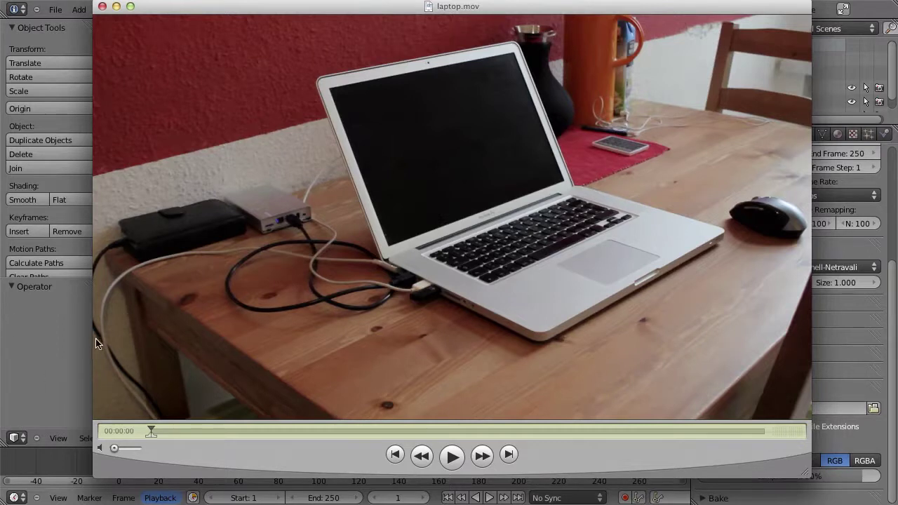
pyautogui.press('super+w')
# Switch the 3D view to the Movie Clip Editor and load laptop.mov from the Four_Point_Track folder.
pyautogui.click(16, 438)
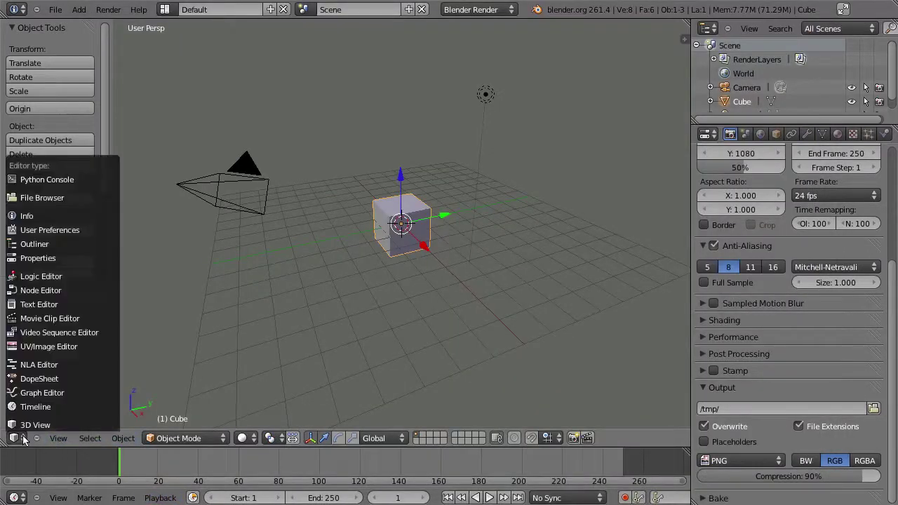
pyautogui.click(46, 323)
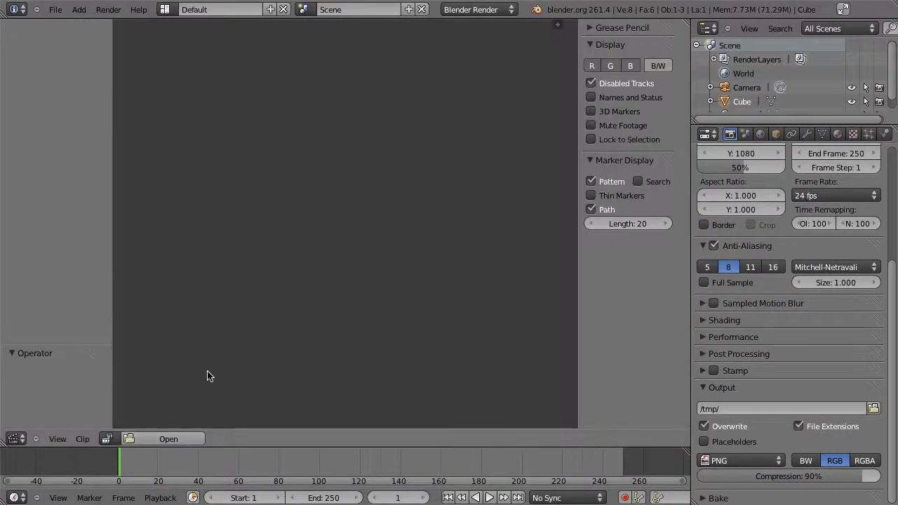
pyautogui.click(176, 439)
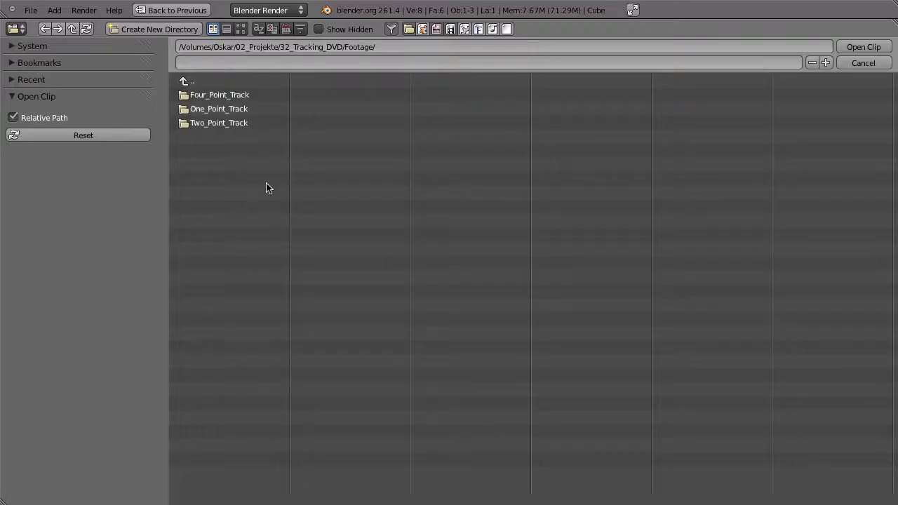
pyautogui.click(205, 95)
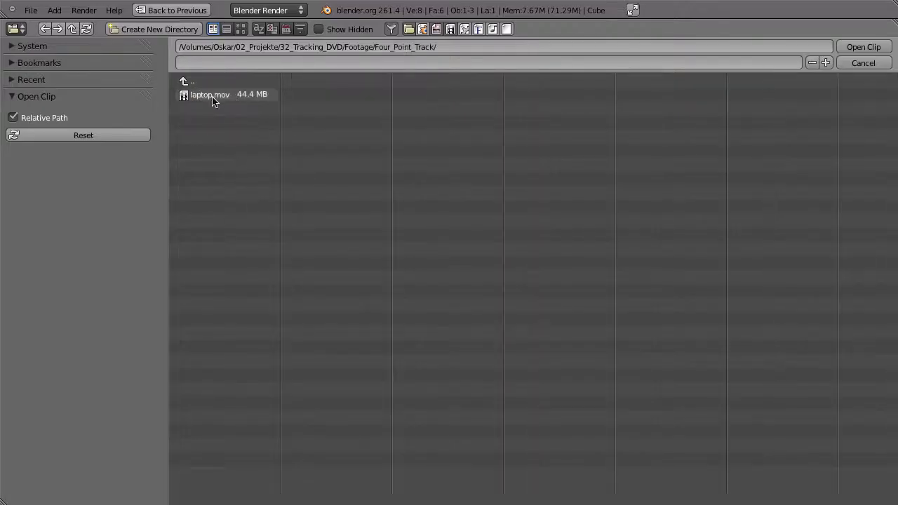
pyautogui.click(213, 96)
pyautogui.click(863, 47)
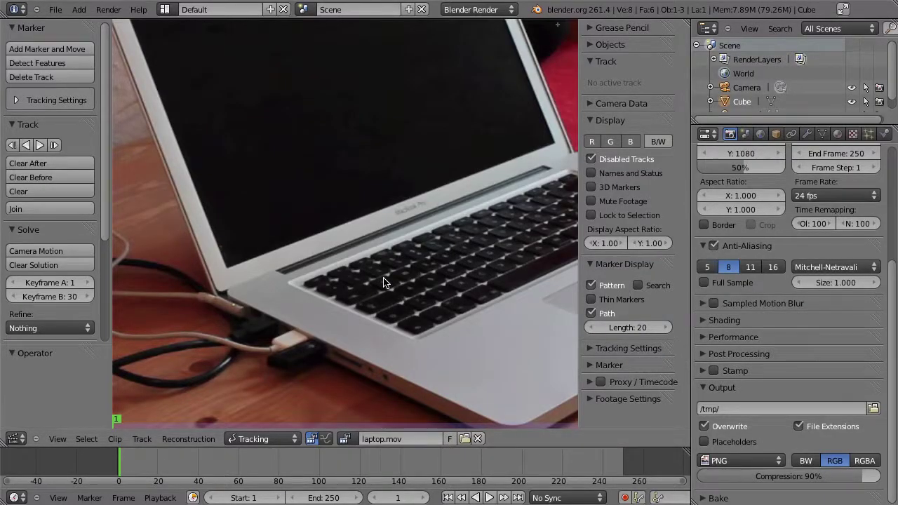
# Set the scene's end frame to 189, return to frame 1 and maximize the clip editor.
pyautogui.moveTo(155, 465); pyautogui.dragTo(499, 463)
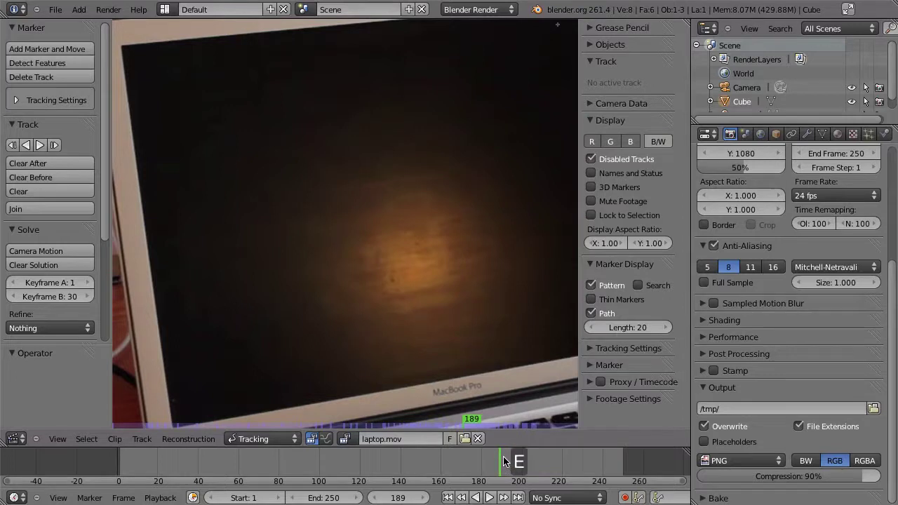
pyautogui.press('e')
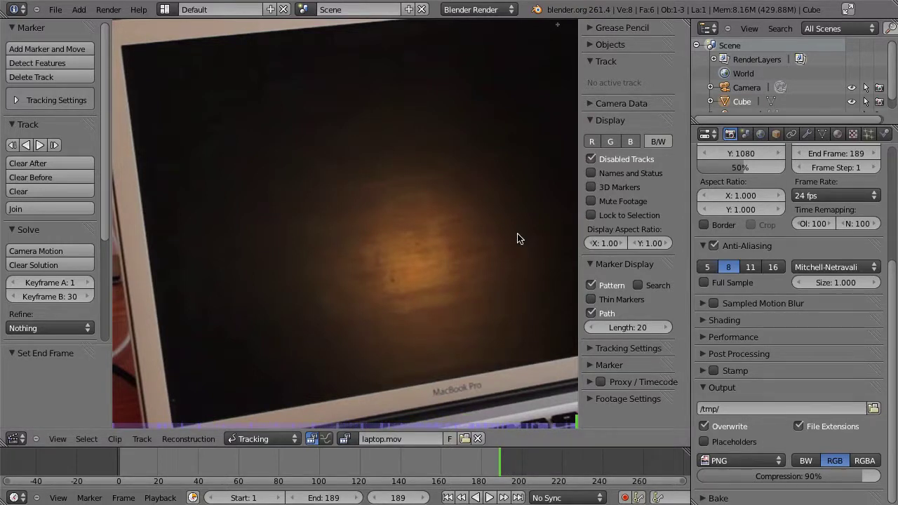
pyautogui.hotkey('shift', 'Left')
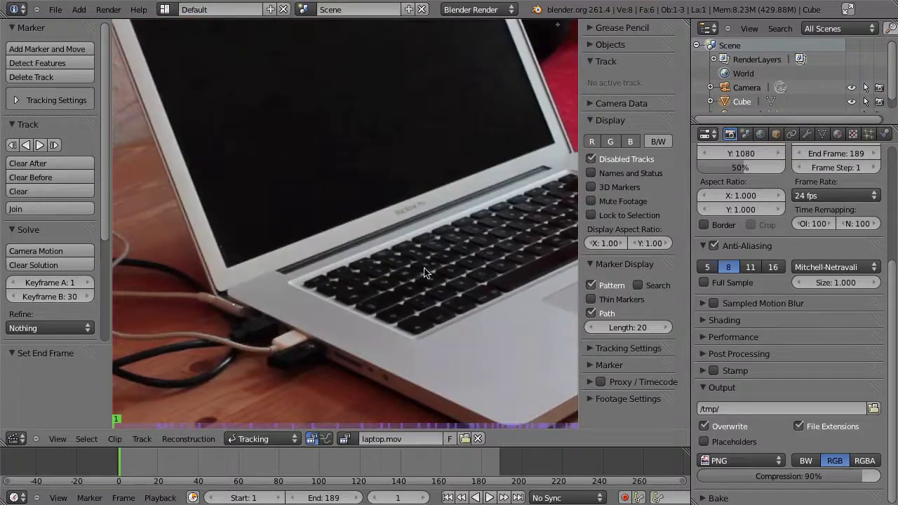
pyautogui.hotkey('ctrl', 'Up')
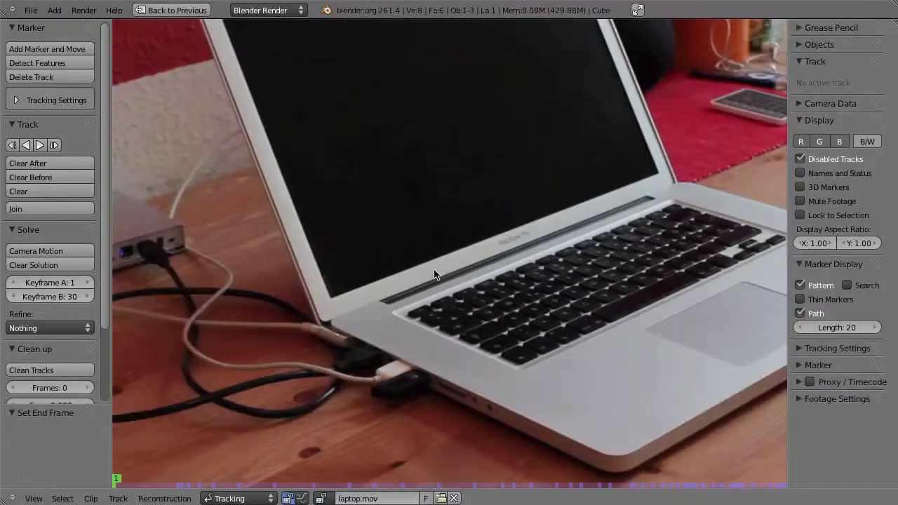
# Prefetch the clip's frames and step back and forth between frames 1 and 2 to check the cached footage.
pyautogui.press('p')
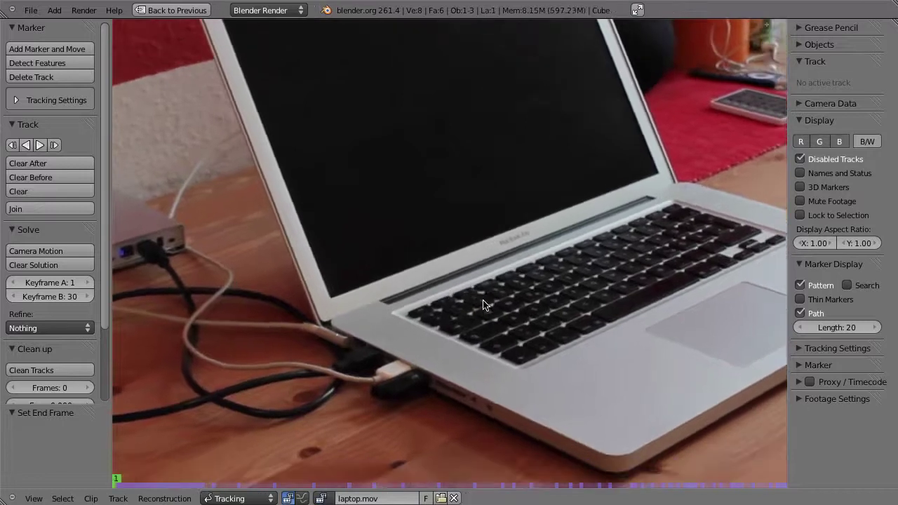
pyautogui.hotkey('alt', 'a')
pyautogui.click(117, 482)
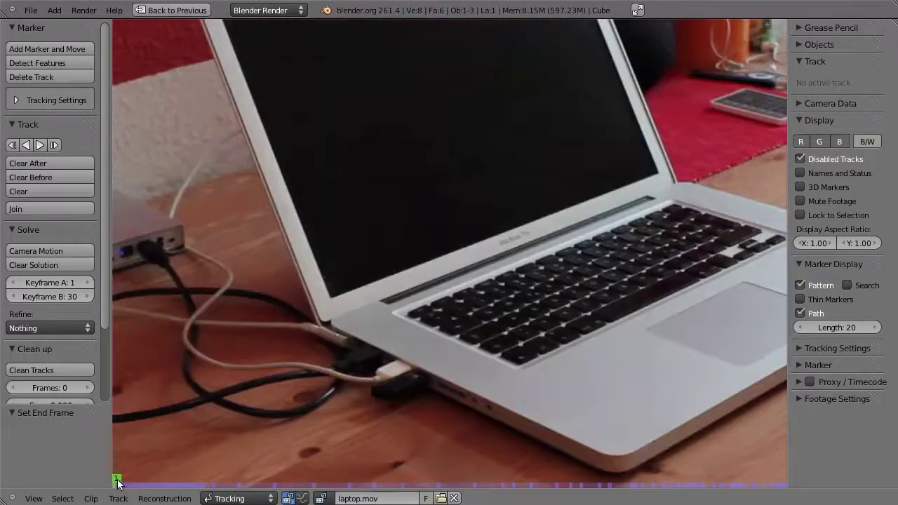
pyautogui.click(120, 482)
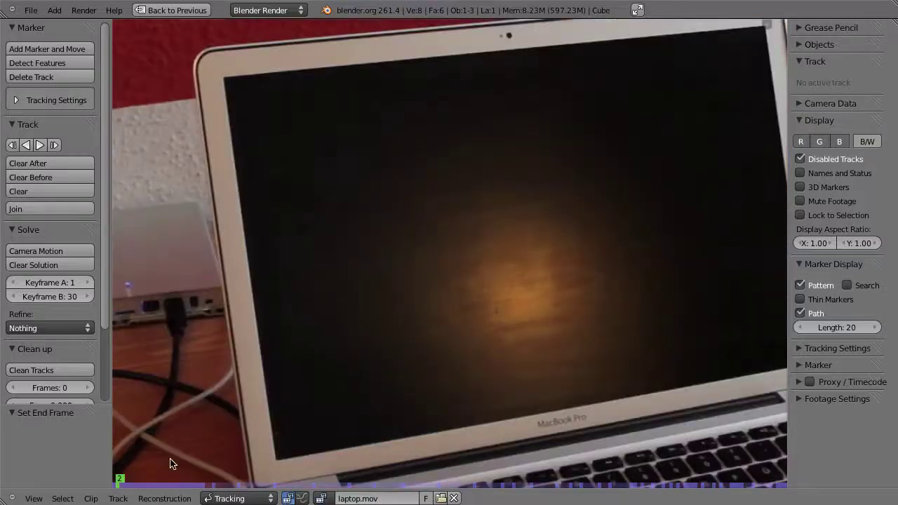
pyautogui.press('Left')
pyautogui.press('Right')
pyautogui.press('Left')
pyautogui.press('Right')
pyautogui.press('Left')
pyautogui.press('Right')
pyautogui.press('Left')
pyautogui.press('Right')
pyautogui.press('Left')
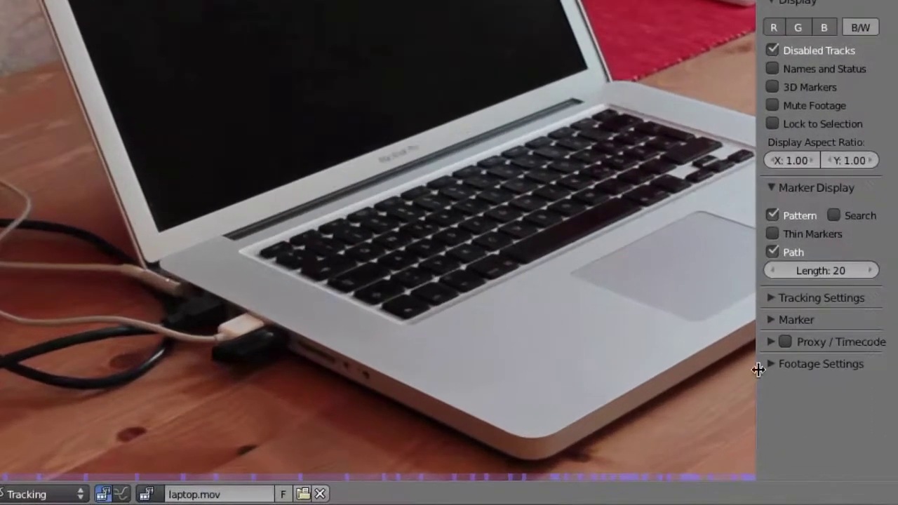
# Reload the laptop.mov clip from its footage settings and play it with the whole frame in view.
pyautogui.click(799, 400)
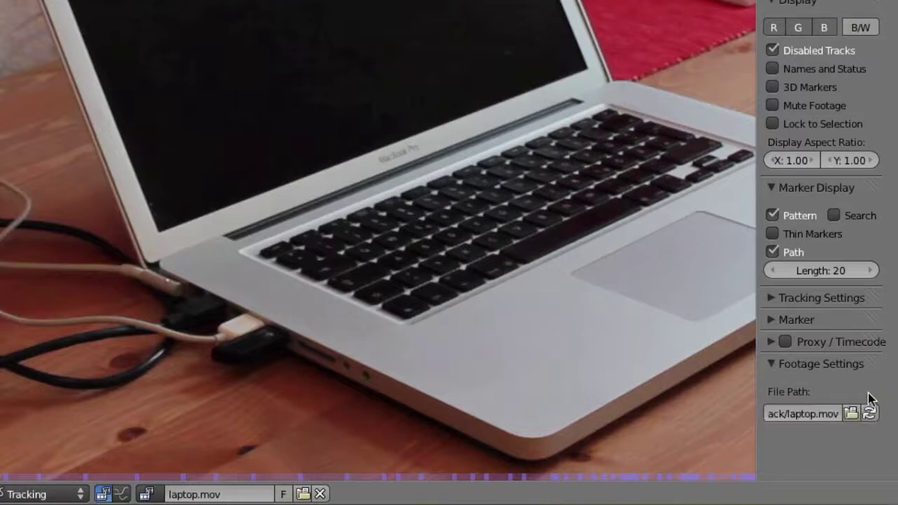
pyautogui.click(869, 414)
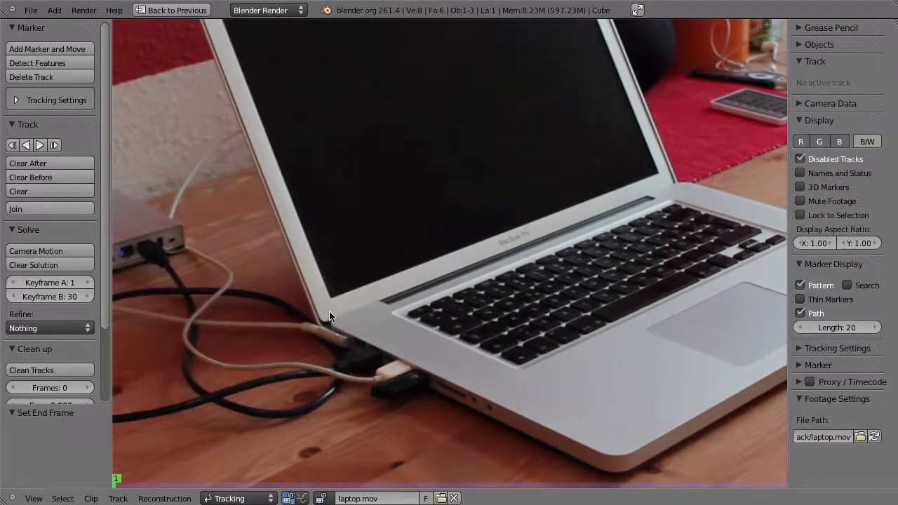
pyautogui.hotkey('alt', 'a')
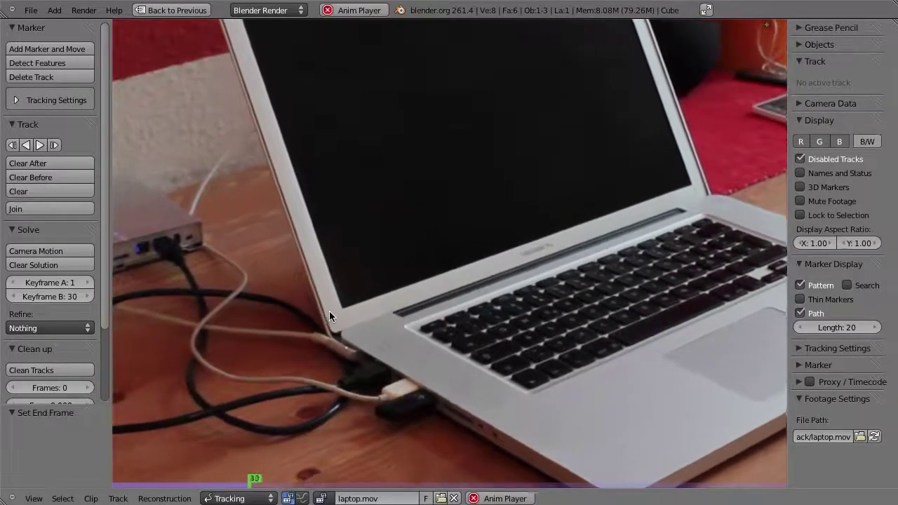
pyautogui.scroll(-1, 459, 230)
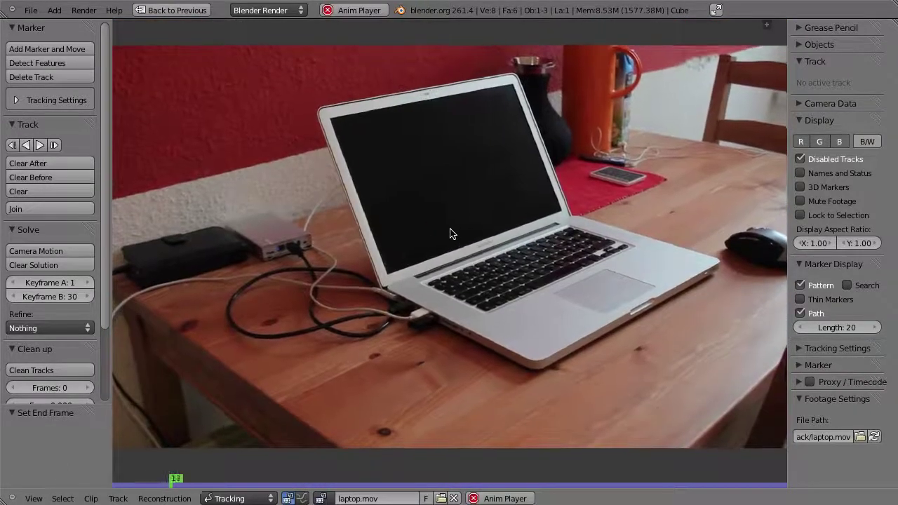
pyautogui.press('Escape')
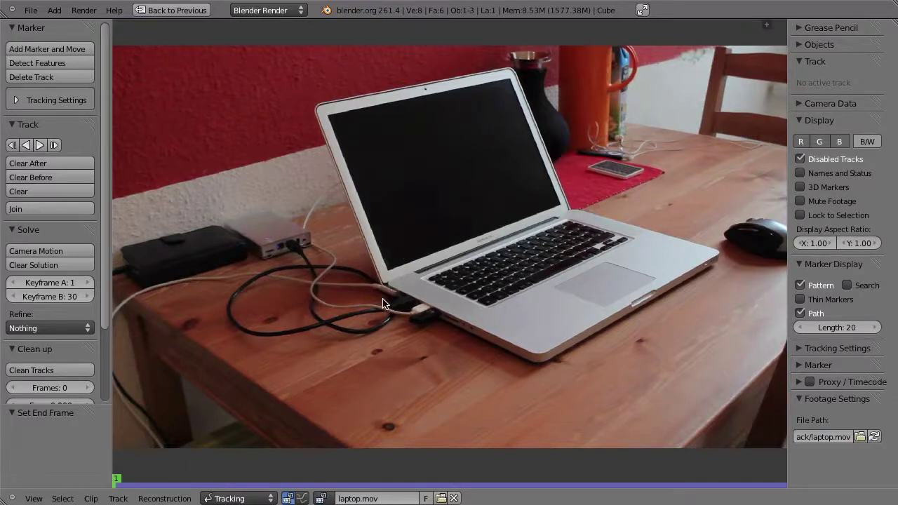
# Add a tracking marker on the lower-left corner of the laptop display and lock the view to the selection.
pyautogui.scroll(2, 386, 187)
pyautogui.scroll(5, 379, 317)
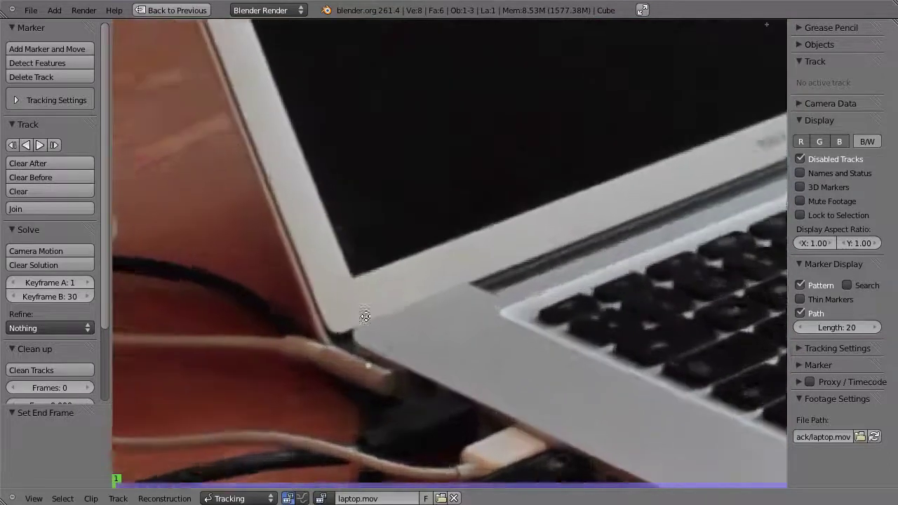
pyautogui.moveTo(364, 317); pyautogui.dragTo(400, 300, button='middle')
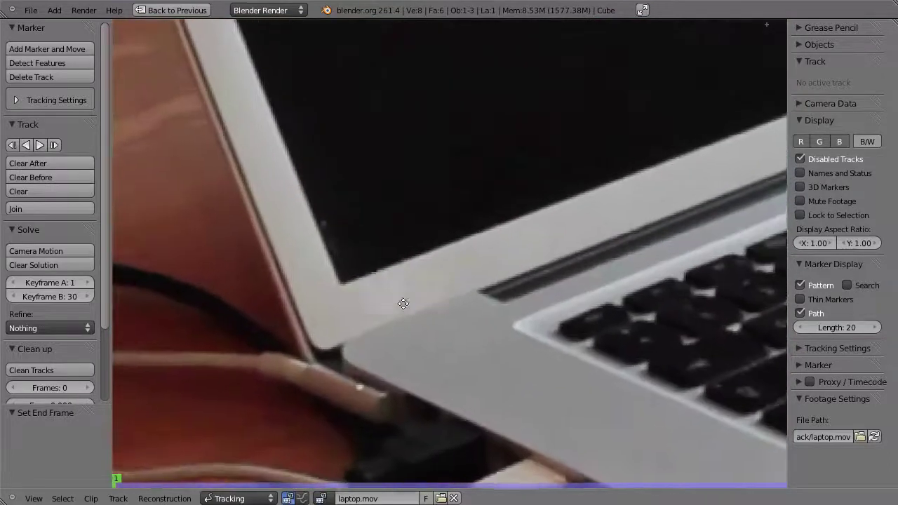
pyautogui.scroll(3, 431, 316)
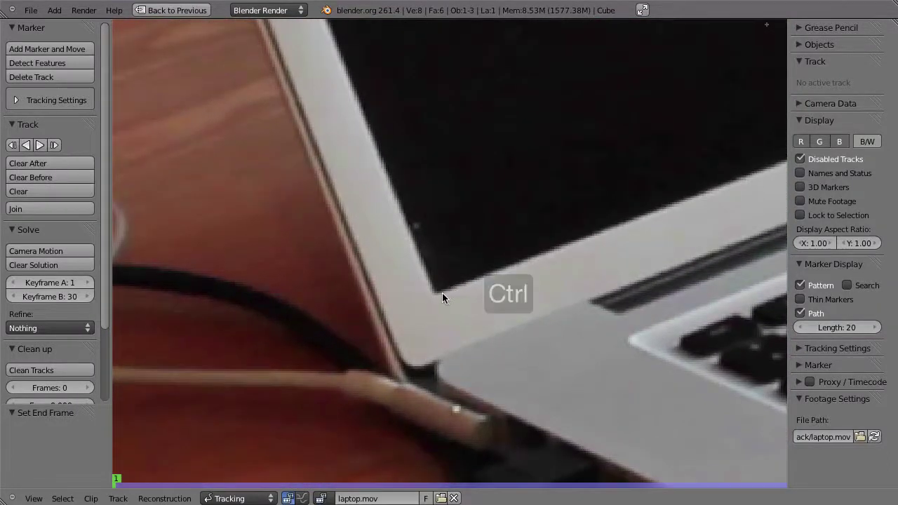
pyautogui.keyDown('ctrl'); pyautogui.click(435, 293); pyautogui.keyUp('ctrl')
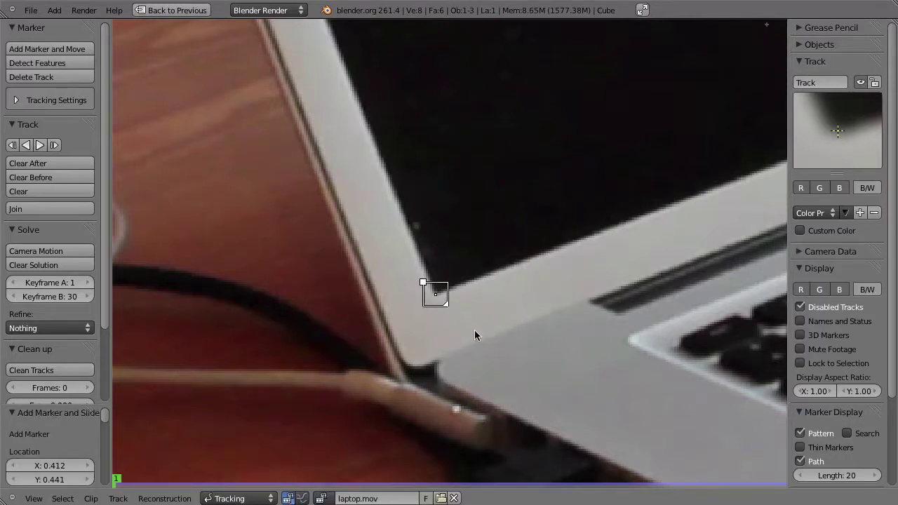
pyautogui.press('l')
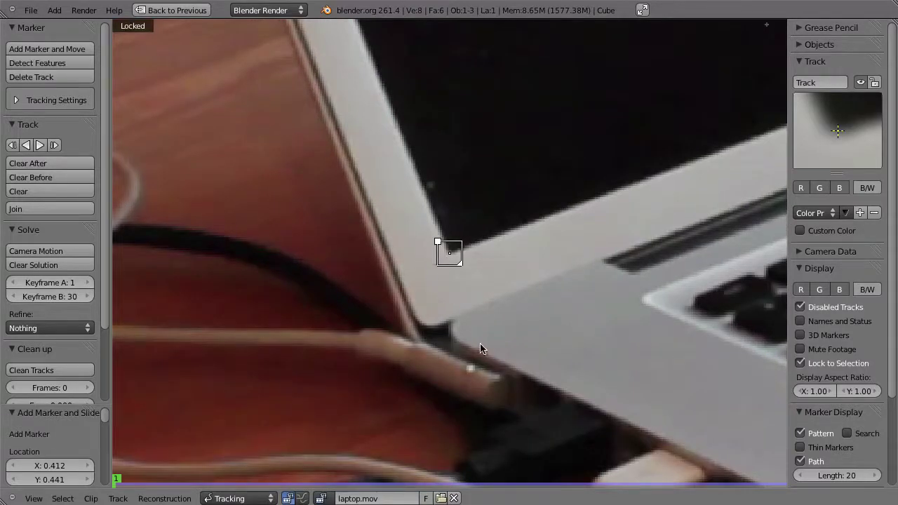
# Track the marker forward through the whole clip, return to frame 1 and name the track lower_left.
pyautogui.hotkey('ctrl', 't')
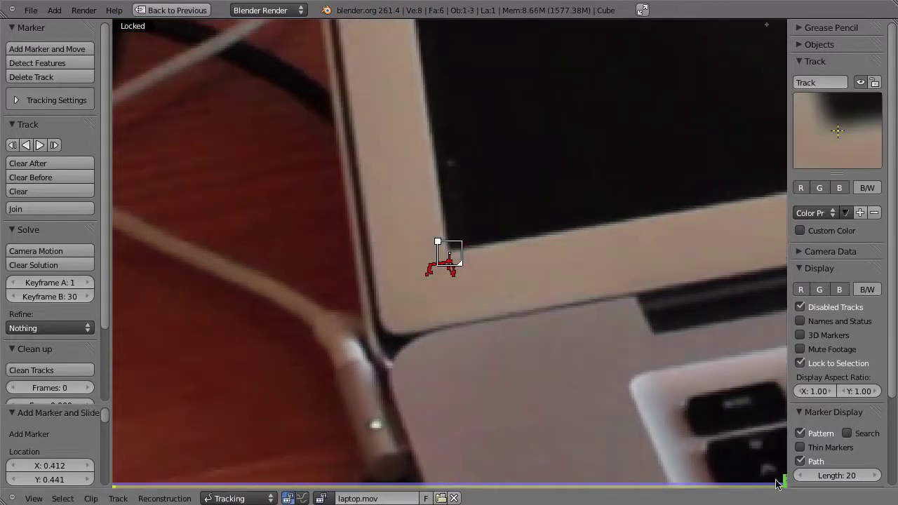
pyautogui.moveTo(780, 486)
pyautogui.mouseDown()
pyautogui.moveTo(218, 487)
pyautogui.moveTo(196, 474)
pyautogui.moveTo(414, 483)
pyautogui.moveTo(117, 484)
pyautogui.mouseUp()
pyautogui.moveTo(491, 242)
pyautogui.mouseDown(button='middle')
pyautogui.moveTo(545, 360)
pyautogui.moveTo(505, 336)
pyautogui.moveTo(472, 206)
pyautogui.mouseUp(button='middle')
pyautogui.moveTo(500, 362)
pyautogui.mouseDown()
pyautogui.moveTo(517, 409)
pyautogui.moveTo(540, 433)
pyautogui.moveTo(436, 250)
pyautogui.mouseUp()
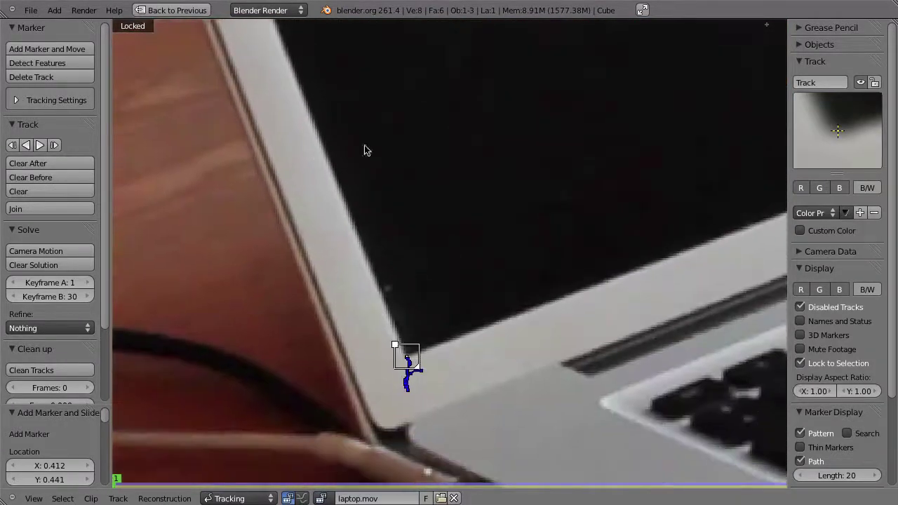
pyautogui.click(825, 82)
pyautogui.write('lower_left')
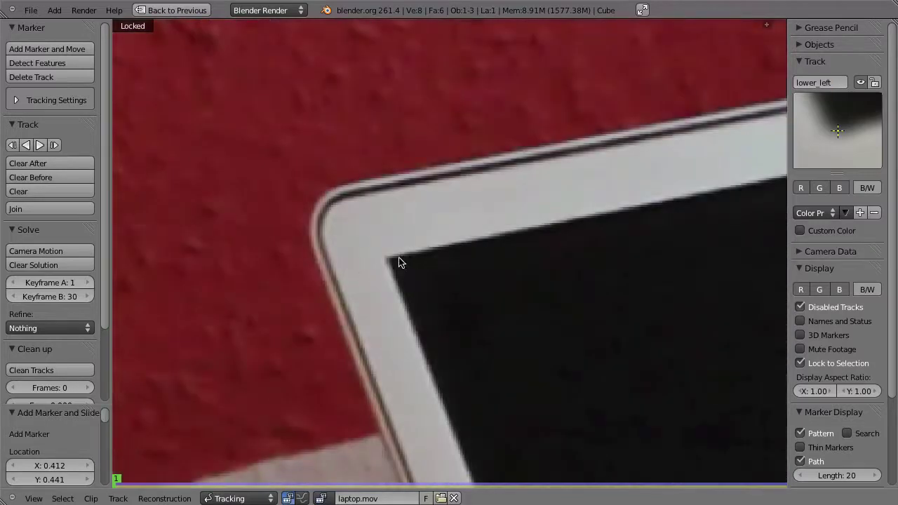
# Add a marker on the upper-left corner of the laptop display and set its tracking speed to Realtime.
pyautogui.moveTo(399, 262)
pyautogui.keyDown('ctrl'); pyautogui.mouseDown()
pyautogui.moveTo(381, 257)
pyautogui.moveTo(455, 282)
pyautogui.moveTo(441, 297)
pyautogui.mouseUp(); pyautogui.keyUp('ctrl')
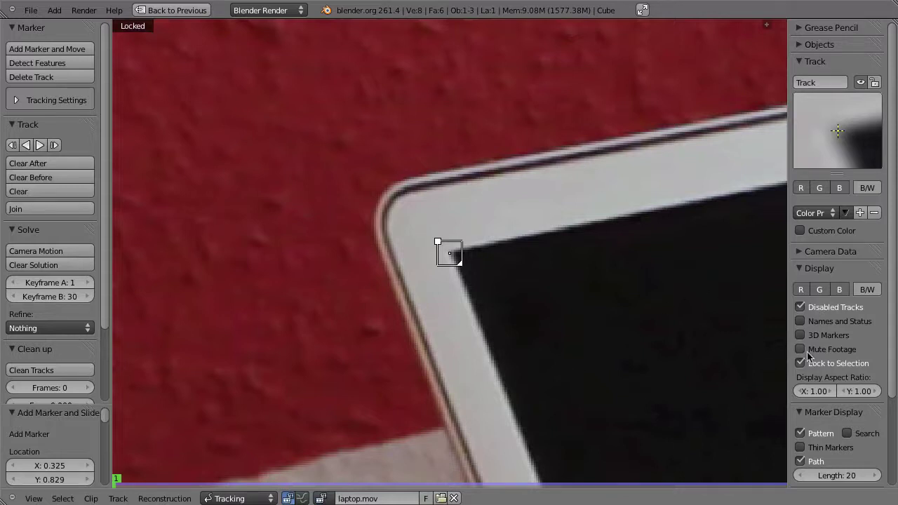
pyautogui.scroll(-3, 828, 339)
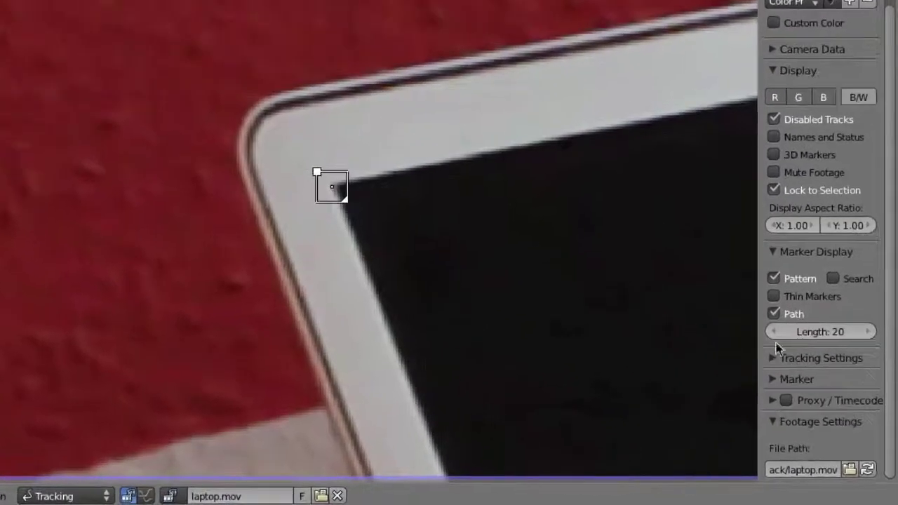
pyautogui.click(771, 358)
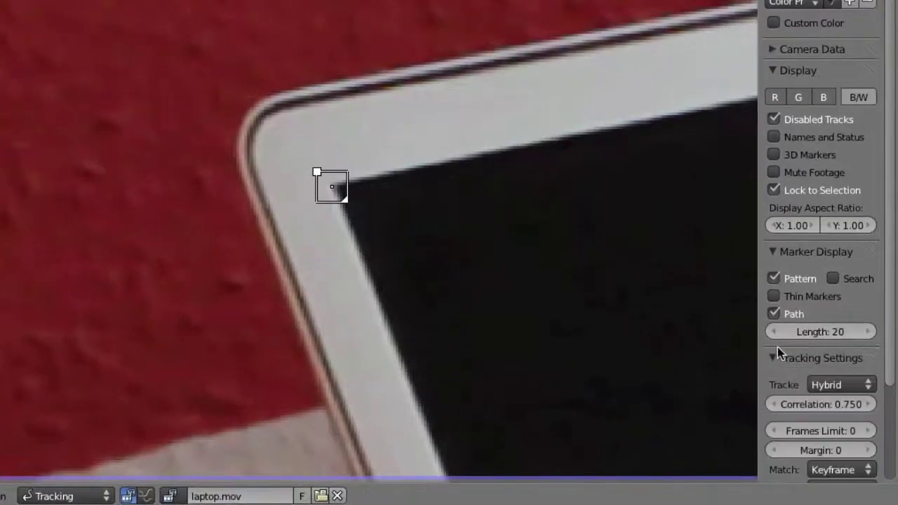
pyautogui.scroll(-2, 773, 361)
pyautogui.scroll(-2, 800, 308)
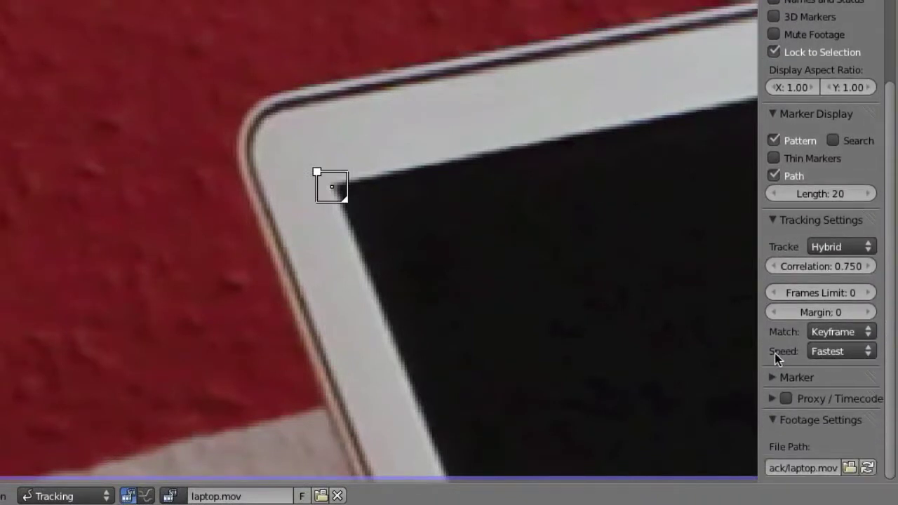
pyautogui.click(866, 351)
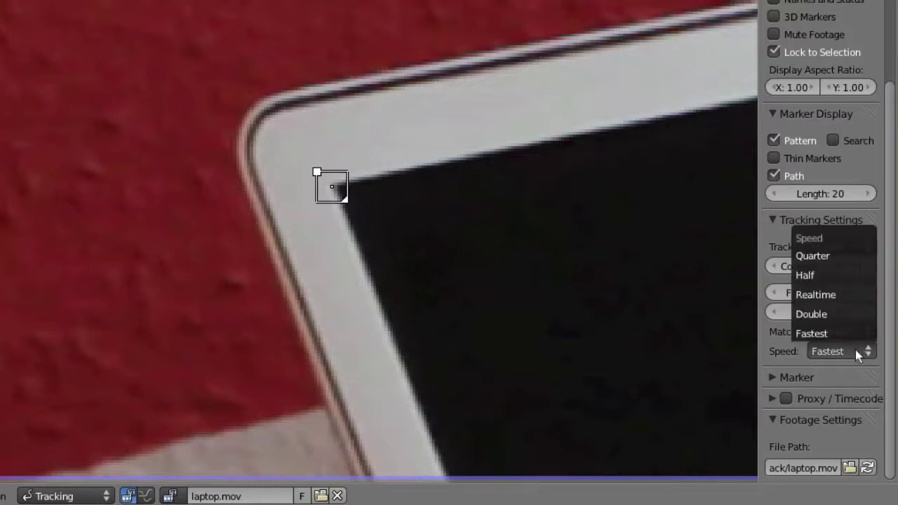
pyautogui.click(845, 294)
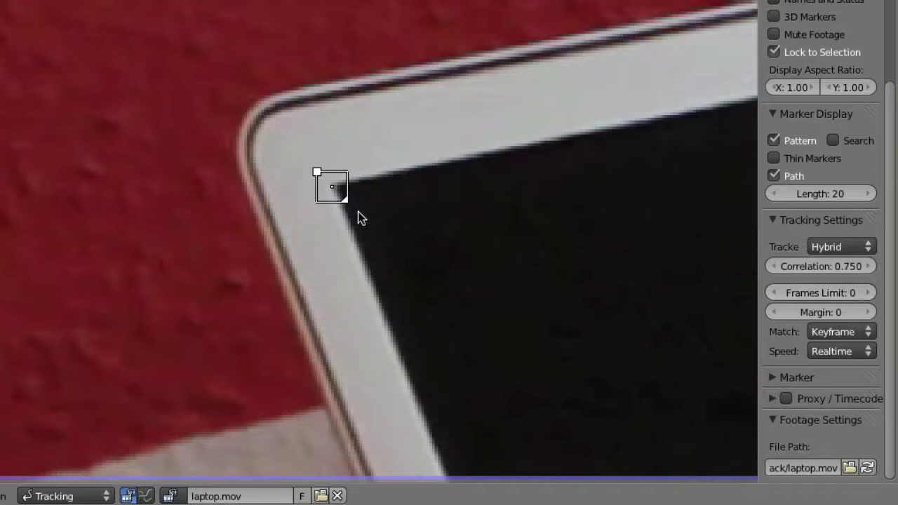
# Track the upper-left corner marker forward through the whole clip and retrack it from frame 1.
pyautogui.hotkey('ctrl', 't')
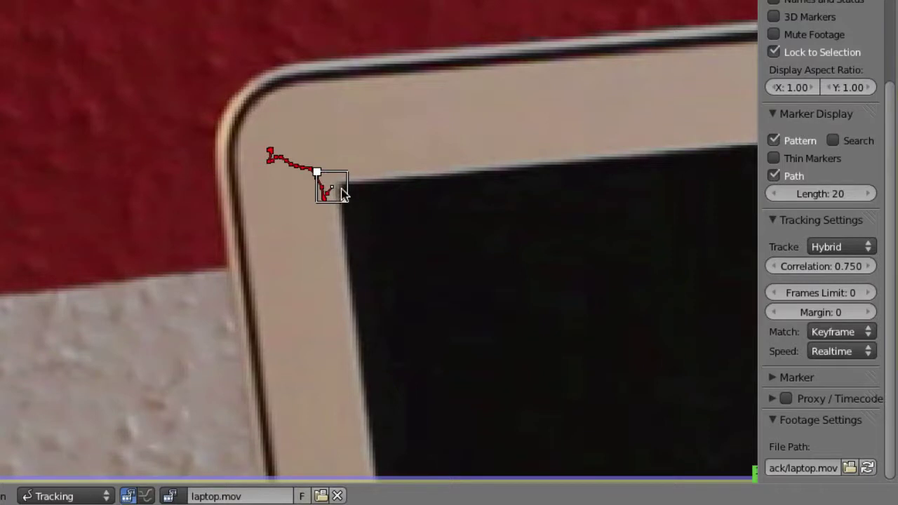
pyautogui.hotkey('alt', 'a')
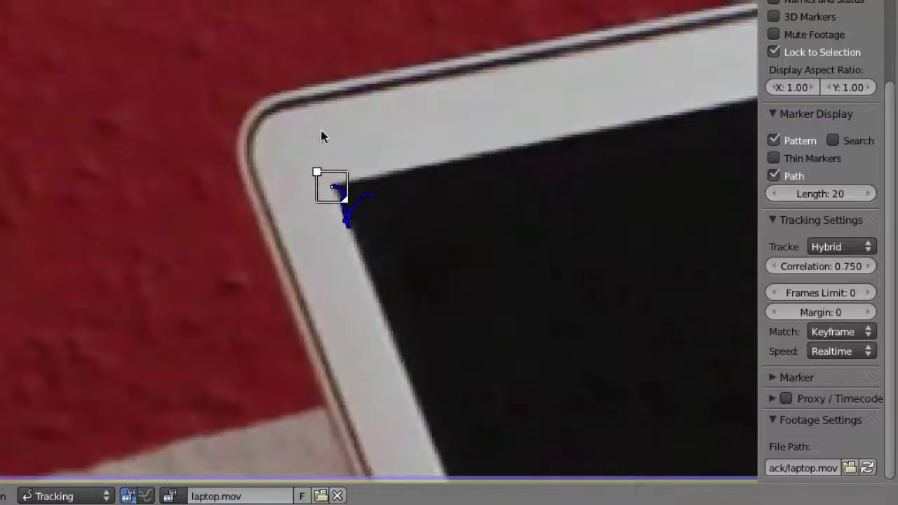
pyautogui.hotkey('ctrl', 't')
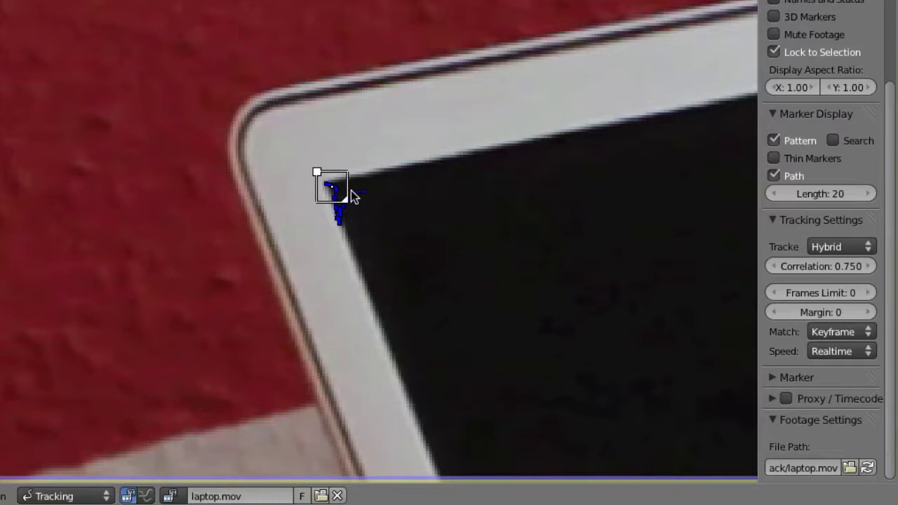
pyautogui.hotkey('ctrl', 't')
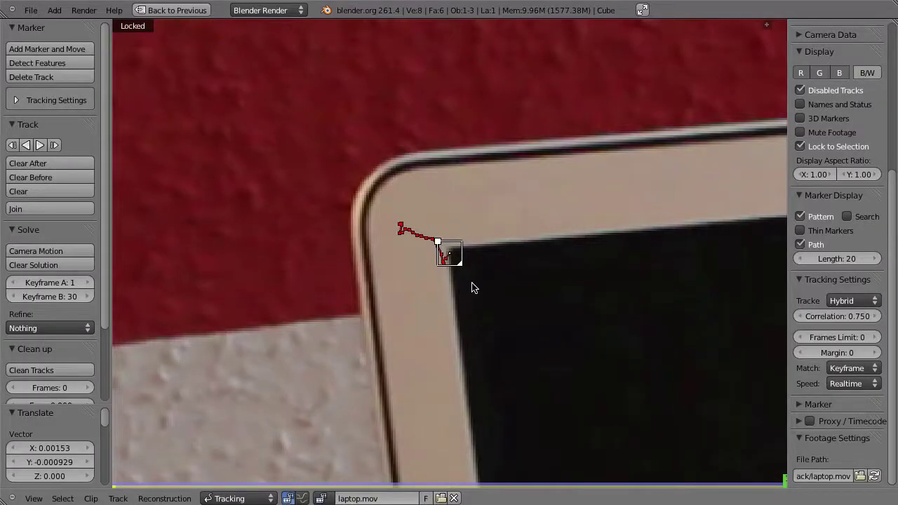
# Name the track upper_left and return to frame 1.
pyautogui.scroll(8, 834, 91)
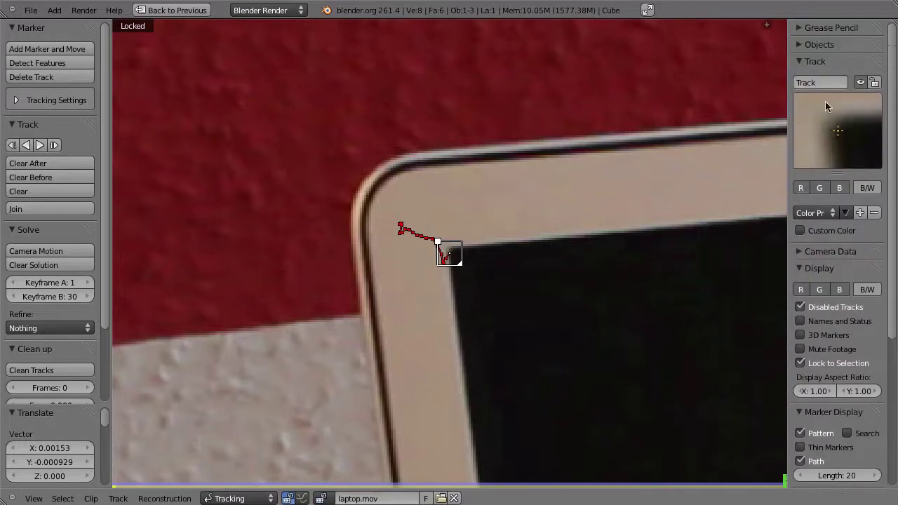
pyautogui.click(819, 82)
pyautogui.write('left')
pyautogui.press('Return')
pyautogui.hotkey('alt', 'a')
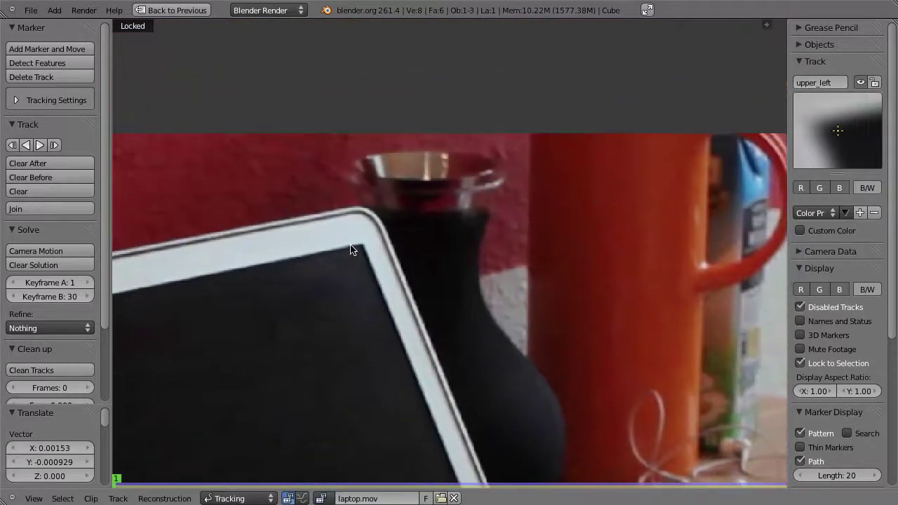
# Add a marker on the upper-right corner of the laptop display and track it forward through the clip.
pyautogui.keyDown('ctrl'); pyautogui.click(353, 247); pyautogui.keyUp('ctrl')
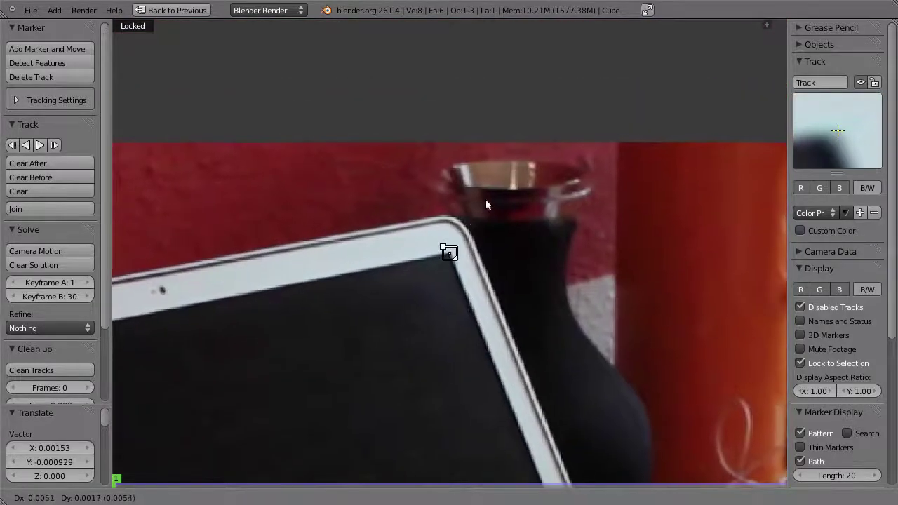
pyautogui.moveTo(454, 221)
pyautogui.mouseDown()
pyautogui.moveTo(467, 211)
pyautogui.moveTo(452, 225)
pyautogui.mouseUp()
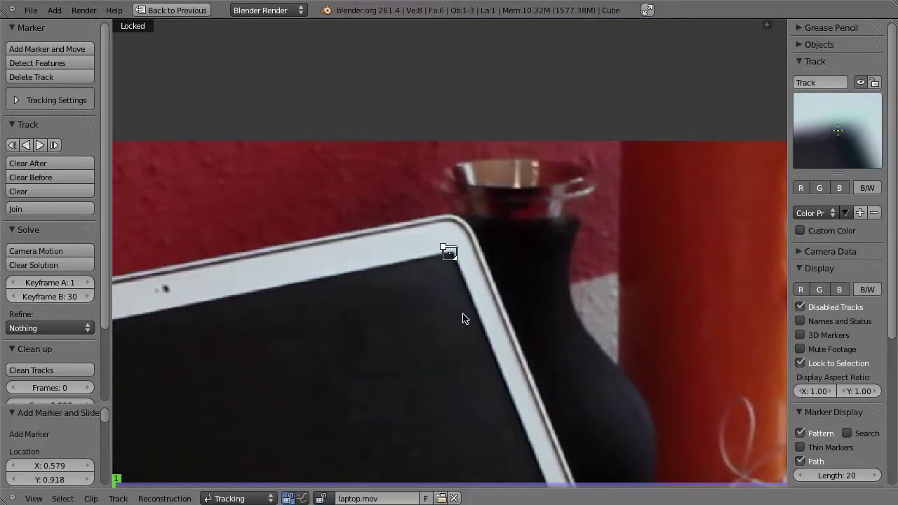
pyautogui.hotkey('ctrl', 't')
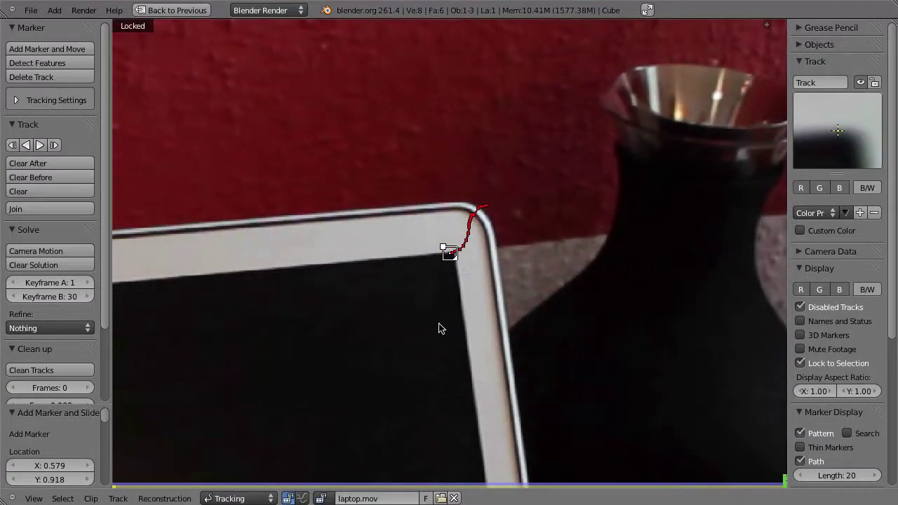
pyautogui.hotkey('shift', 'Left')
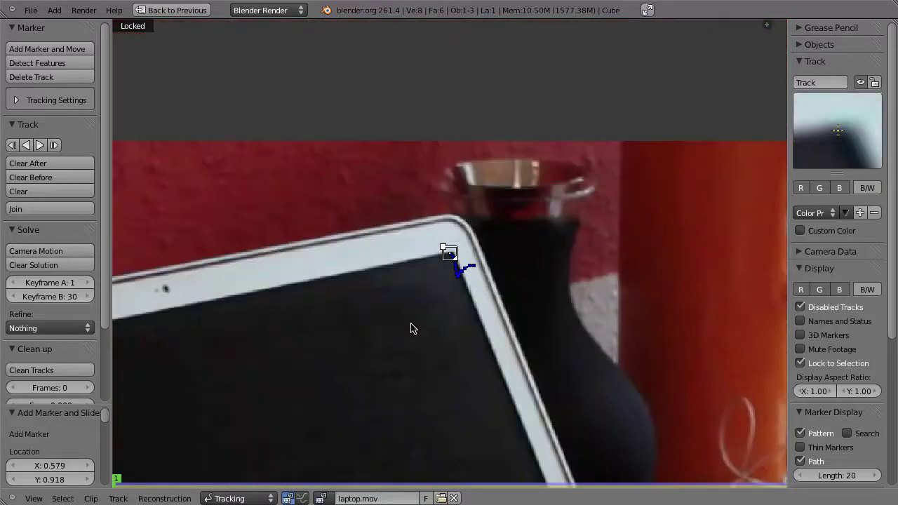
# At frame 1, nudge the marker onto the display's upper-right corner and enlarge its pattern area to about 1.2 times its size.
pyautogui.scroll(3, 436, 273)
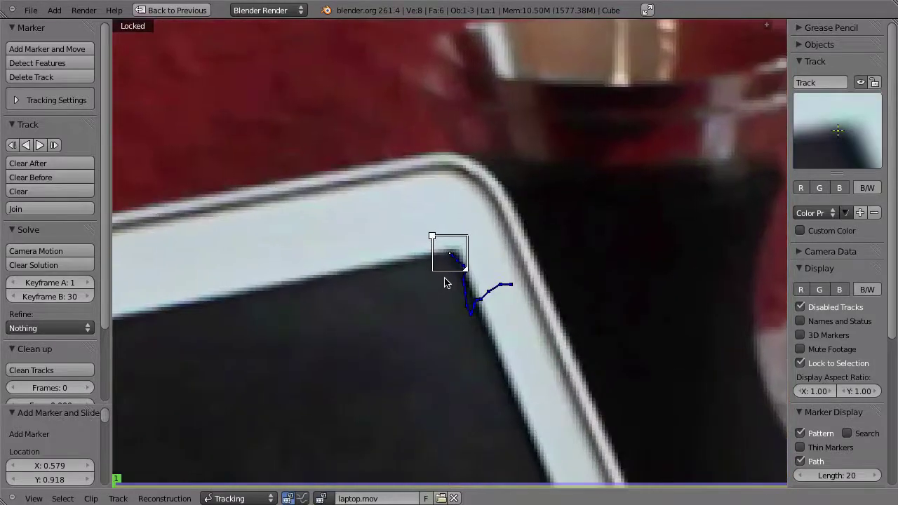
pyautogui.press('g')
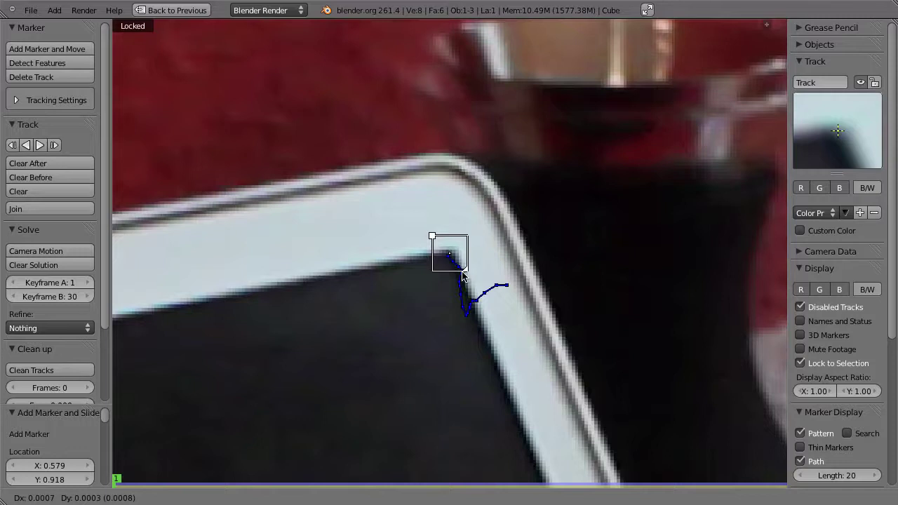
pyautogui.click(474, 272)
pyautogui.press('g')
pyautogui.click(472, 273)
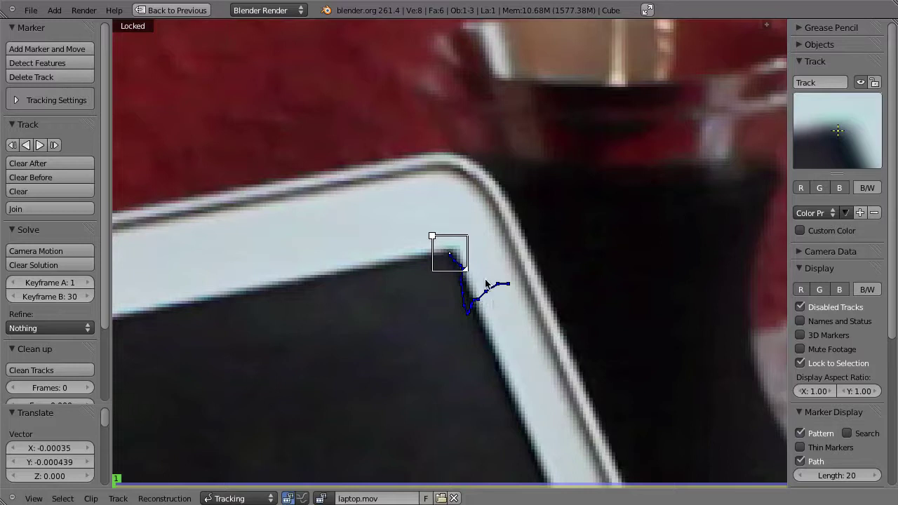
pyautogui.press('s')
pyautogui.click(483, 286)
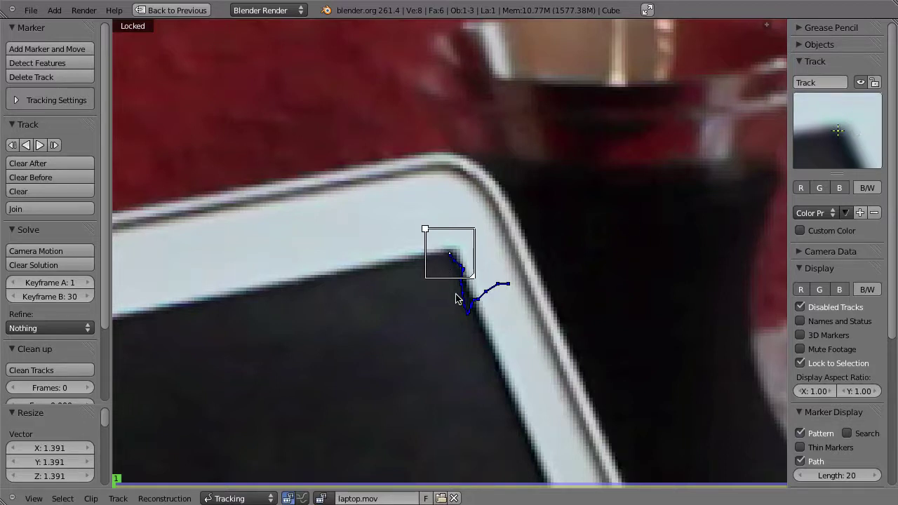
pyautogui.press('s')
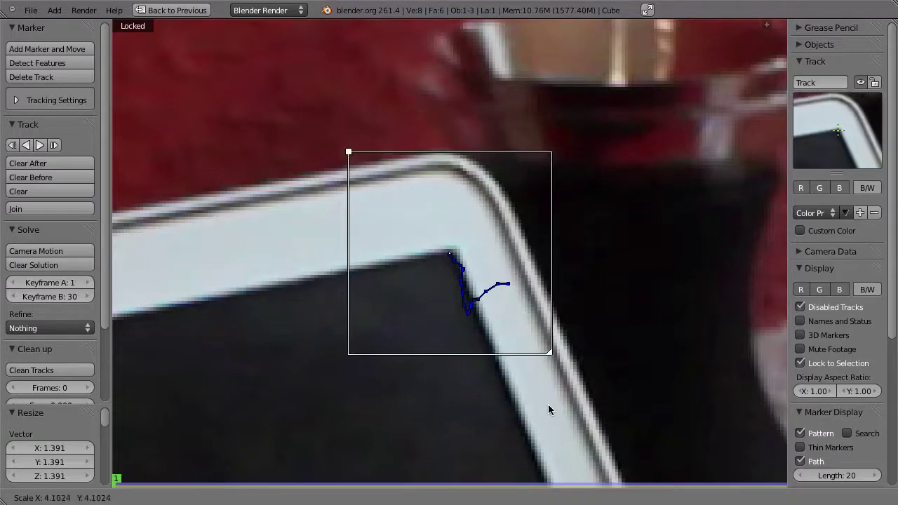
pyautogui.click(458, 297)
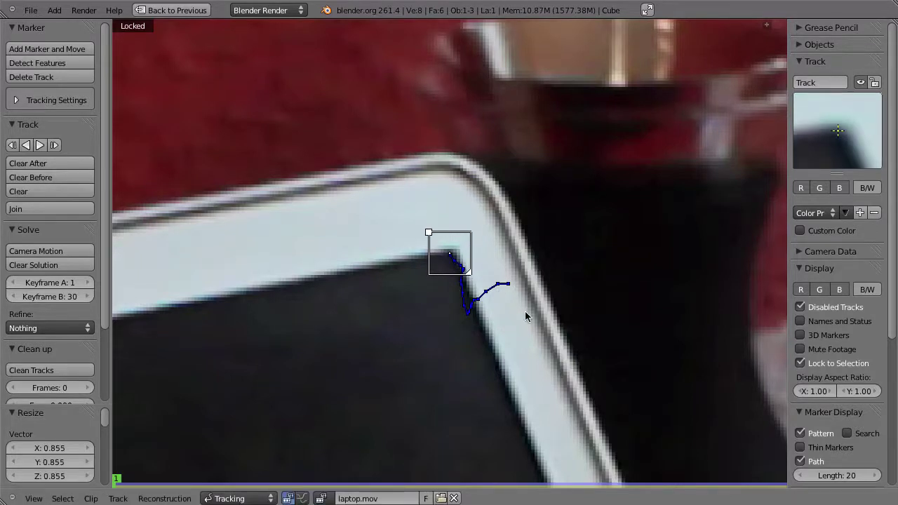
# Track the adjusted upper-right marker forward through the whole clip and name the track upper_right.
pyautogui.hotkey('ctrl', 't')
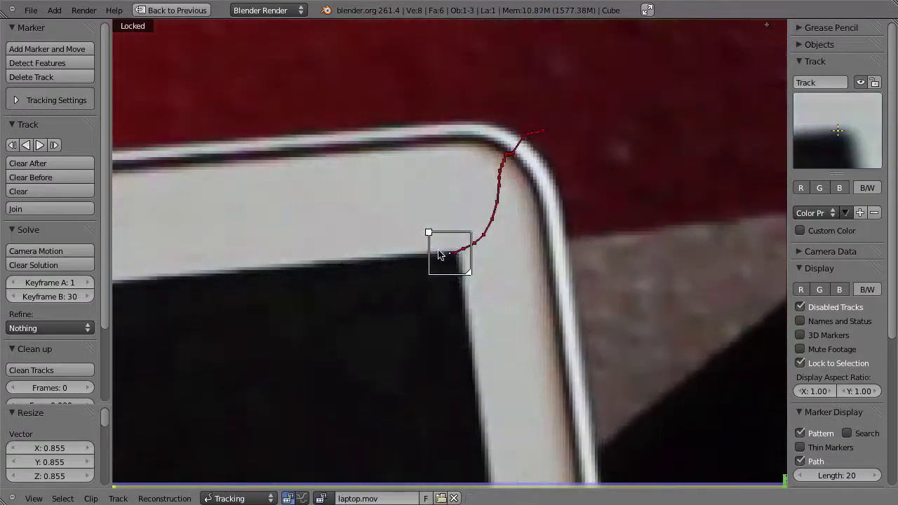
pyautogui.scroll(-2, 511, 412)
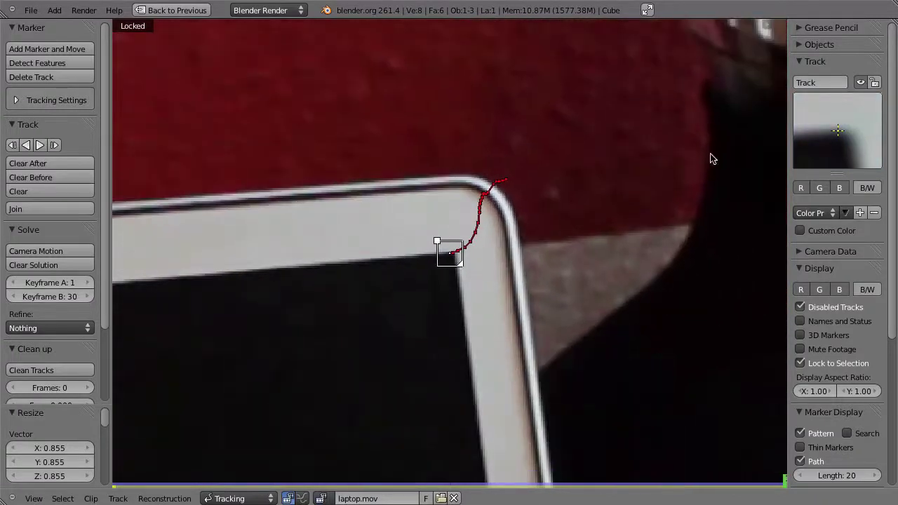
pyautogui.write('upper_right')
pyautogui.press('Return')
pyautogui.hotkey('alt', 'a')
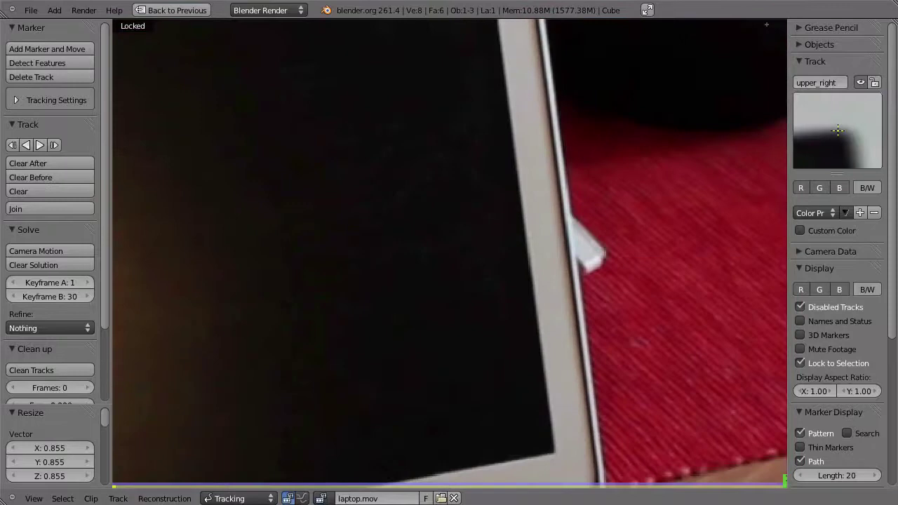
pyautogui.press('Escape')
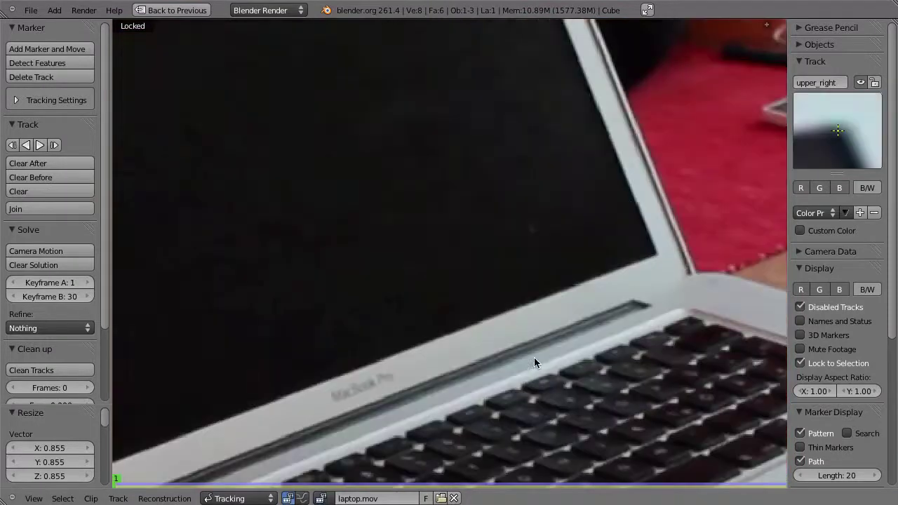
# Add a marker on the lower-right corner of the laptop display at frame 1, scaling its pattern area by 1.236 and fine-tuning its position.
pyautogui.keyDown('ctrl'); pyautogui.click(660, 256); pyautogui.keyUp('ctrl')
pyautogui.moveTo(661, 256); pyautogui.dragTo(612, 244)
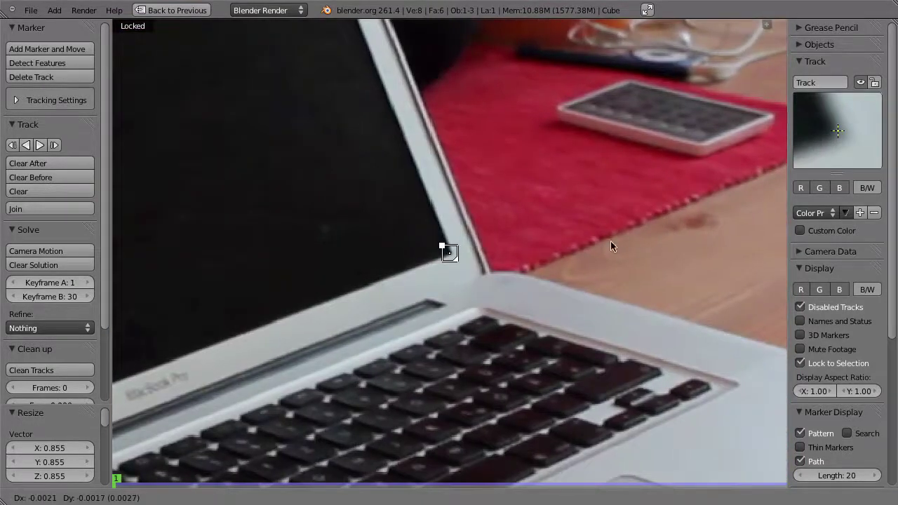
pyautogui.scroll(3, 460, 284)
pyautogui.press('s')
pyautogui.click(468, 297)
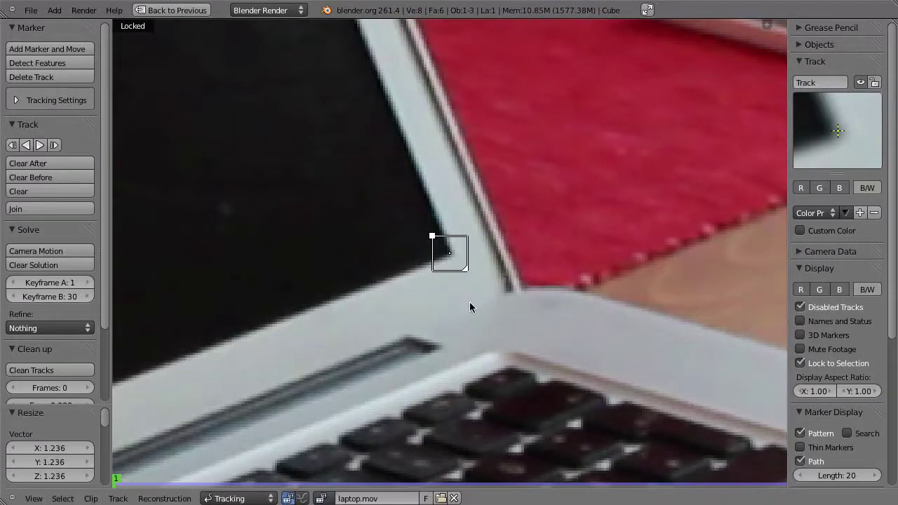
pyautogui.press('g')
pyautogui.click(472, 247)
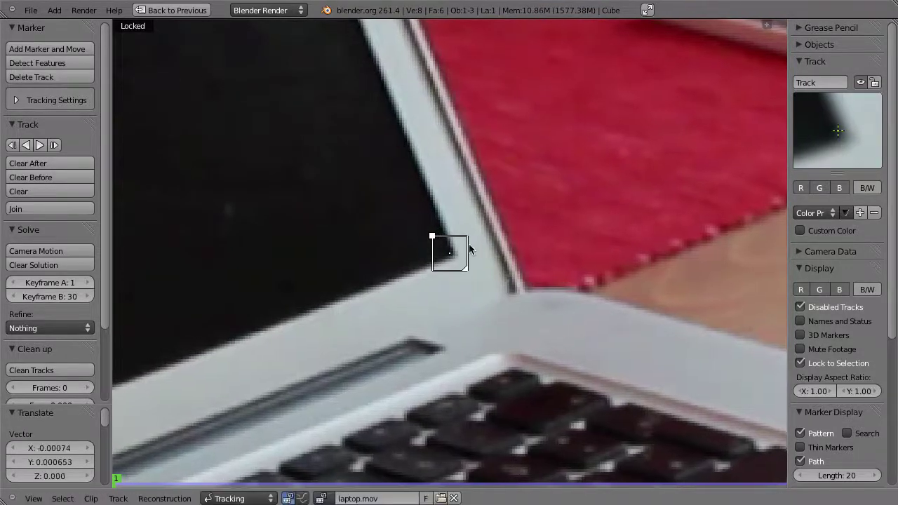
# Track the lower-right marker forward through the whole clip and name the track lower_right.
pyautogui.hotkey('ctrl', 't')
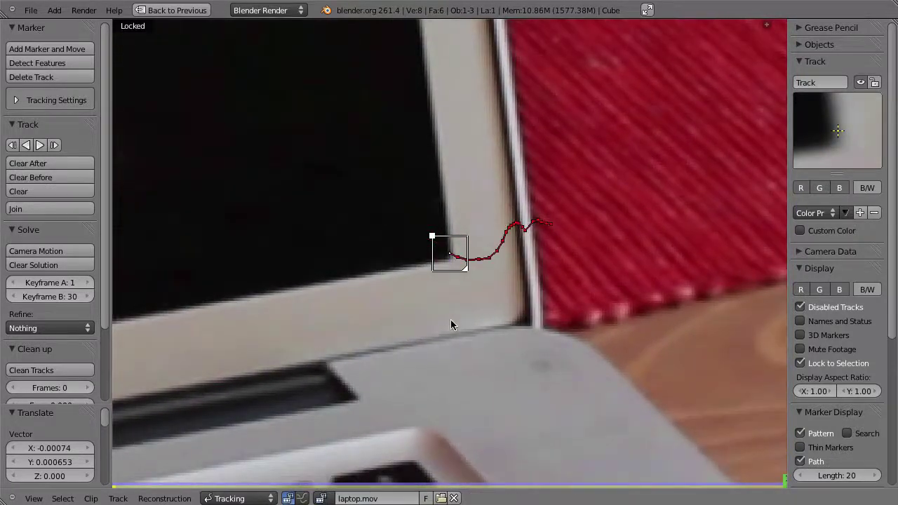
pyautogui.click(820, 82)
pyautogui.press('BackSpace')
pyautogui.write('lower_right')
pyautogui.press('Return')
# Turn off Lock to Selection while playing back all four tracks, and go to the last frame, 189.
pyautogui.hotkey('alt', 'a')
pyautogui.scroll(-6, 621, 376)
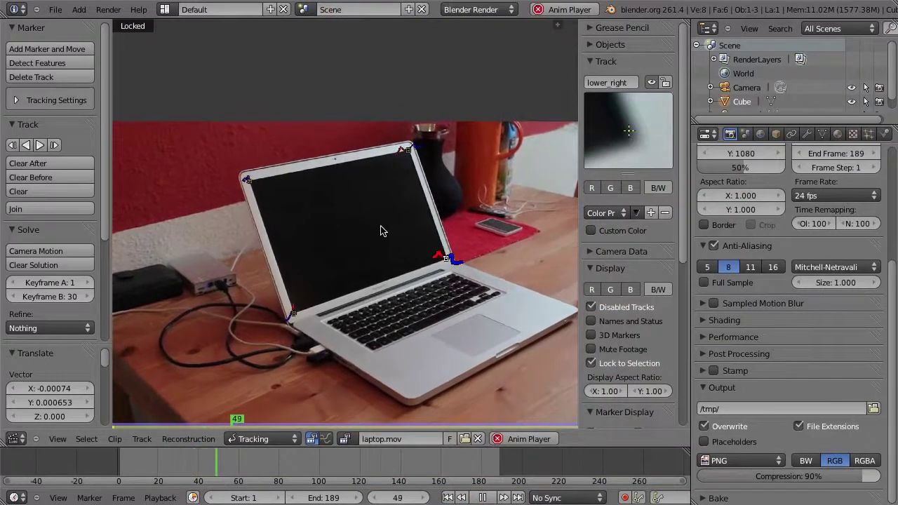
pyautogui.press('l')
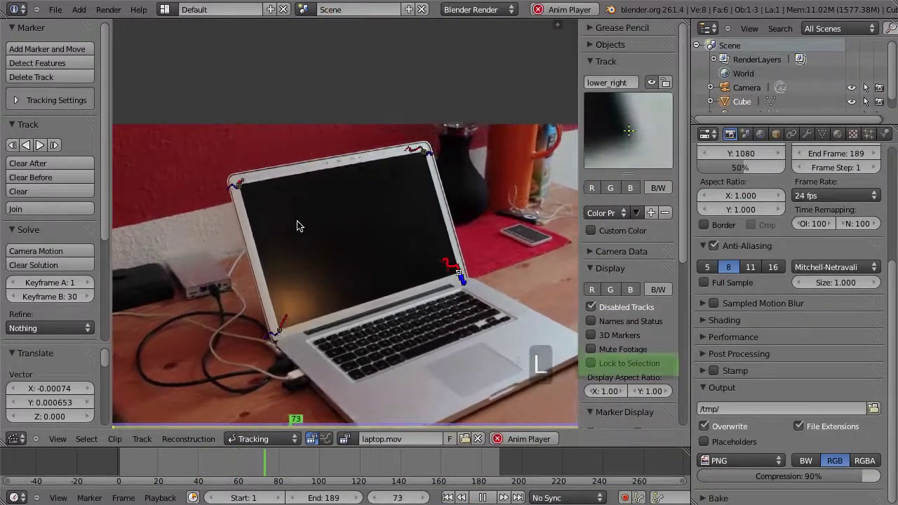
pyautogui.hotkey('alt', 'a')
pyautogui.hotkey('shift', 'Right')
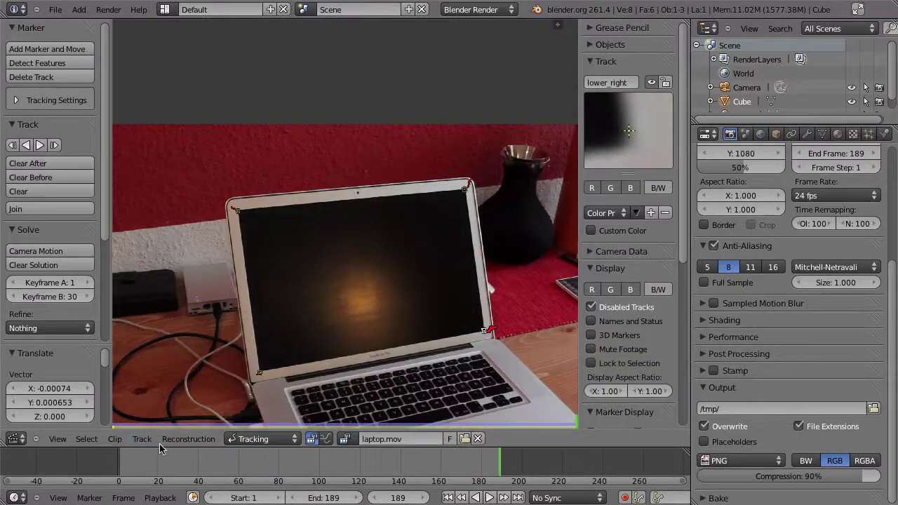
# Switch the clip editor to Reconstruction mode and link empties to the upper_left, upper_right and lower_left tracks.
pyautogui.click(235, 438)
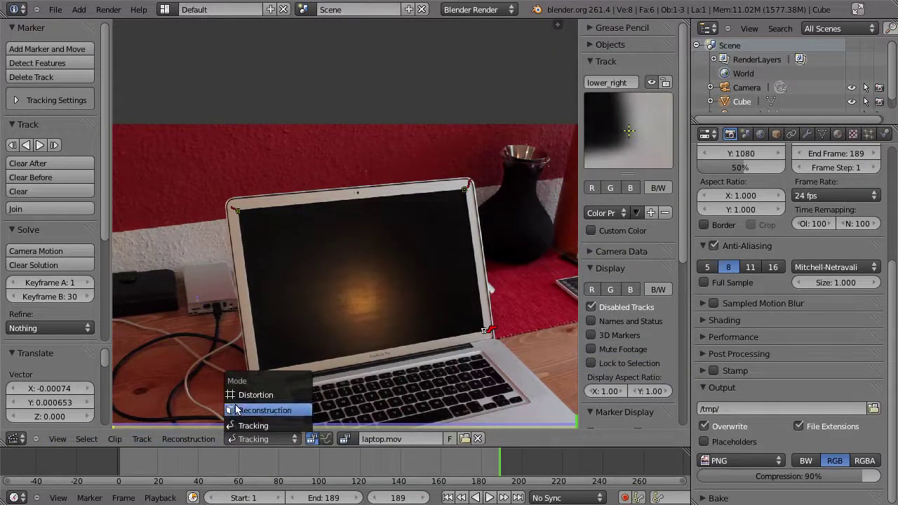
pyautogui.click(265, 410)
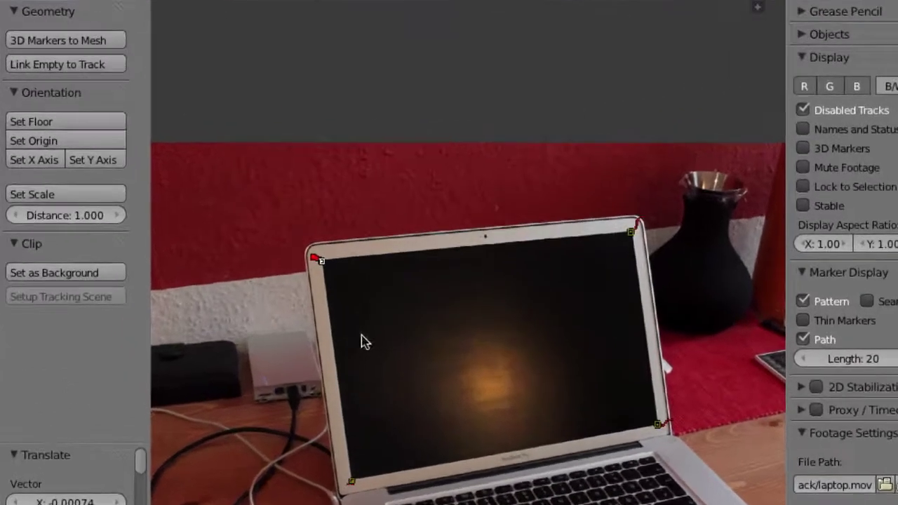
pyautogui.click(40, 65)
pyautogui.click(630, 231)
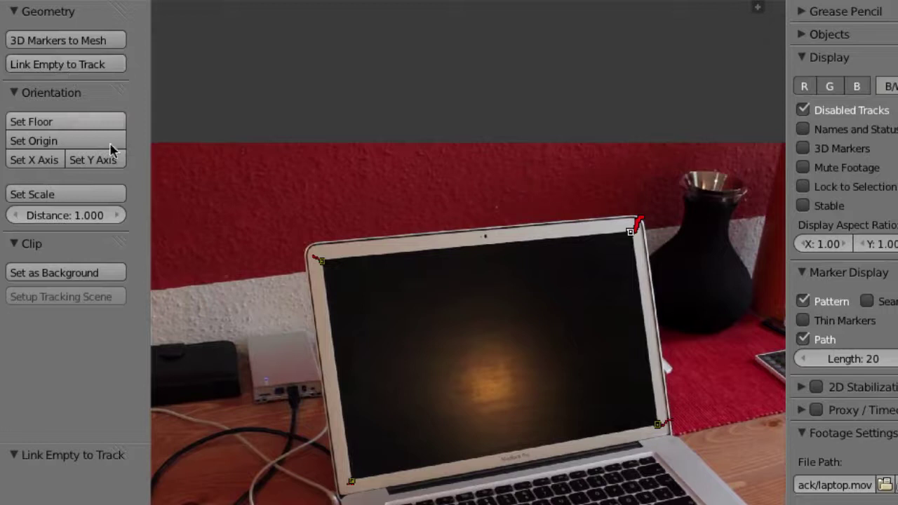
pyautogui.click(351, 483)
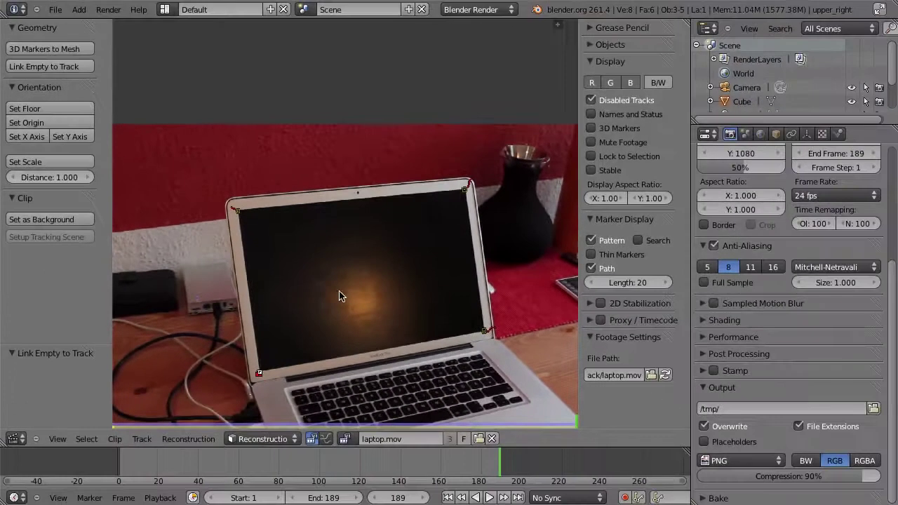
pyautogui.hotkey('shift', 'r')
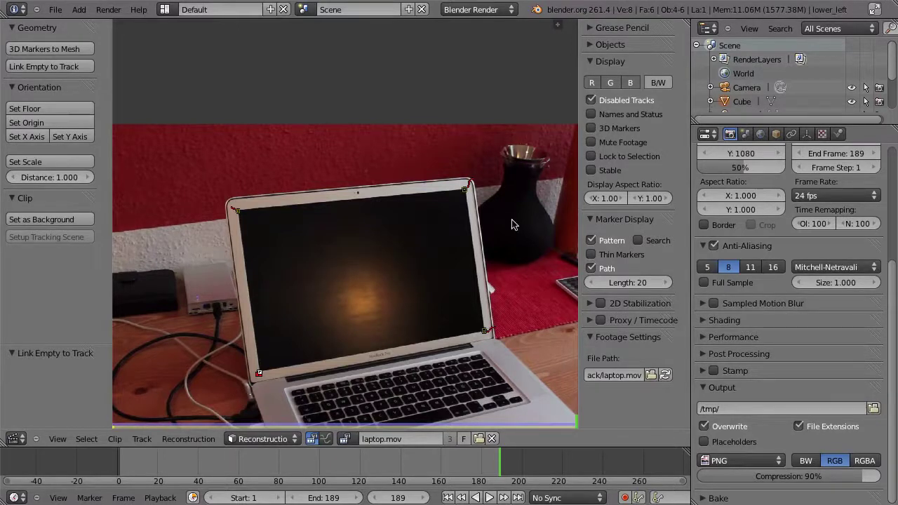
# Enlarge the outliner to show all scene objects and link an empty to the lower_right track.
pyautogui.moveTo(794, 124); pyautogui.dragTo(795, 224)
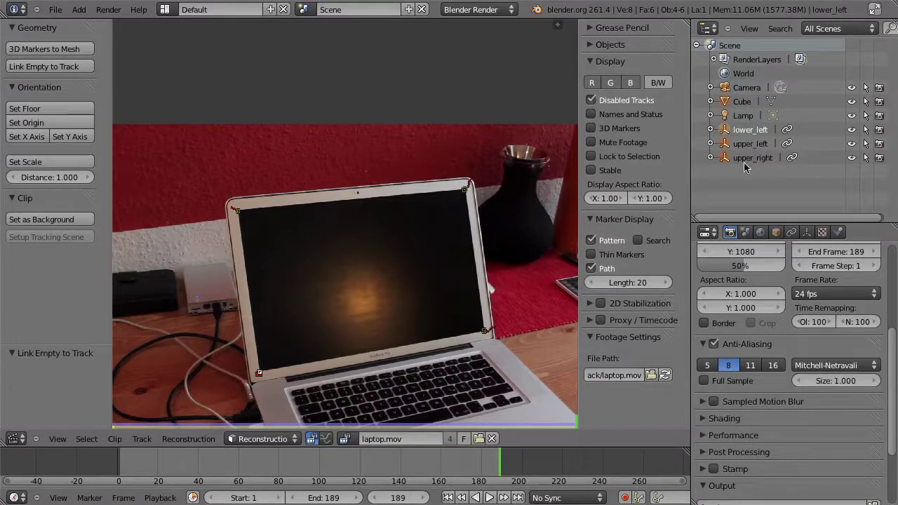
pyautogui.click(485, 331)
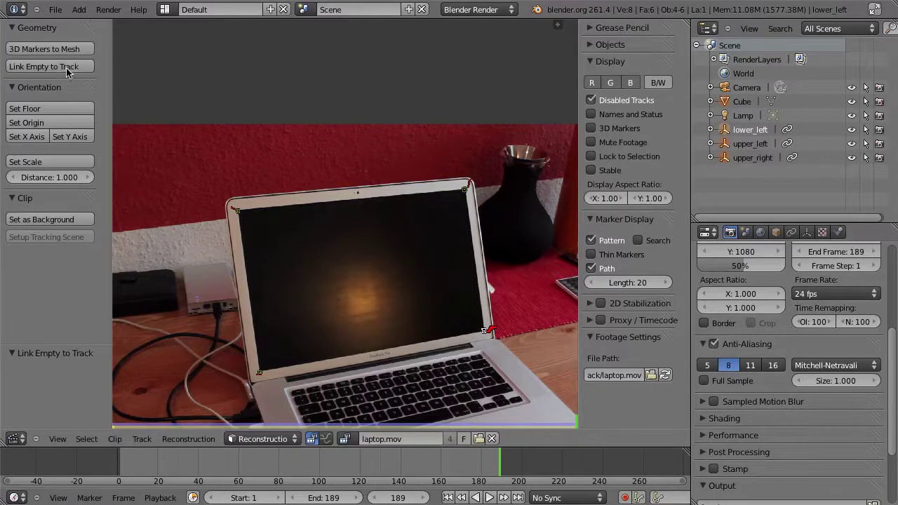
pyautogui.hotkey('shift', 'r')
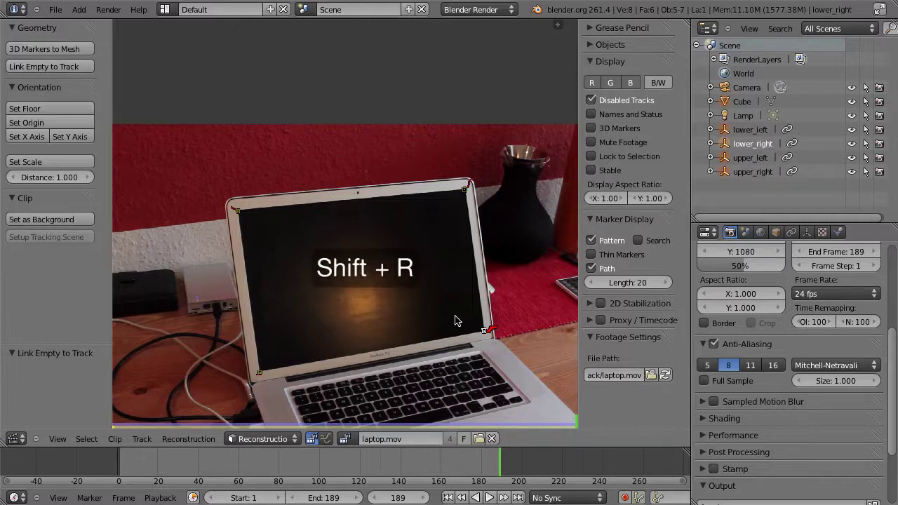
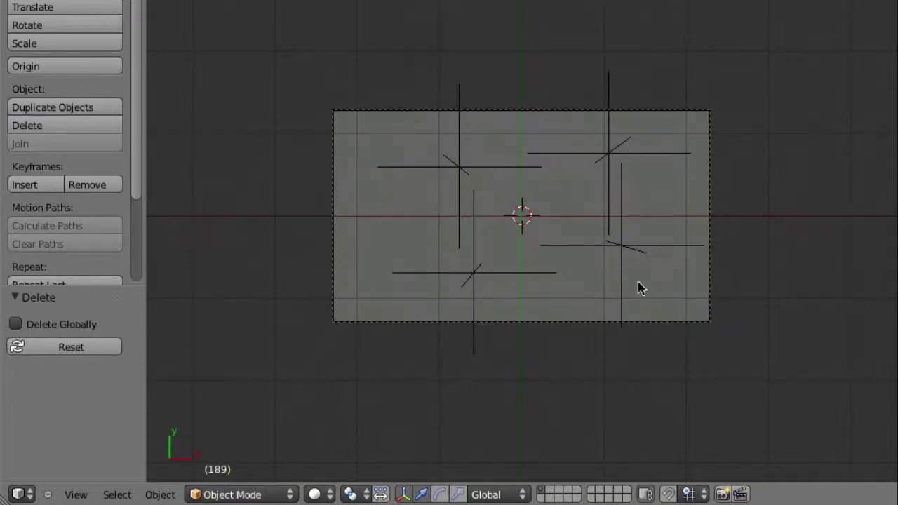
# Enable background images in the 3D view and add the laptop.mov movie clip for the Camera axis, with Camera Clip turned off.
pyautogui.press('n')
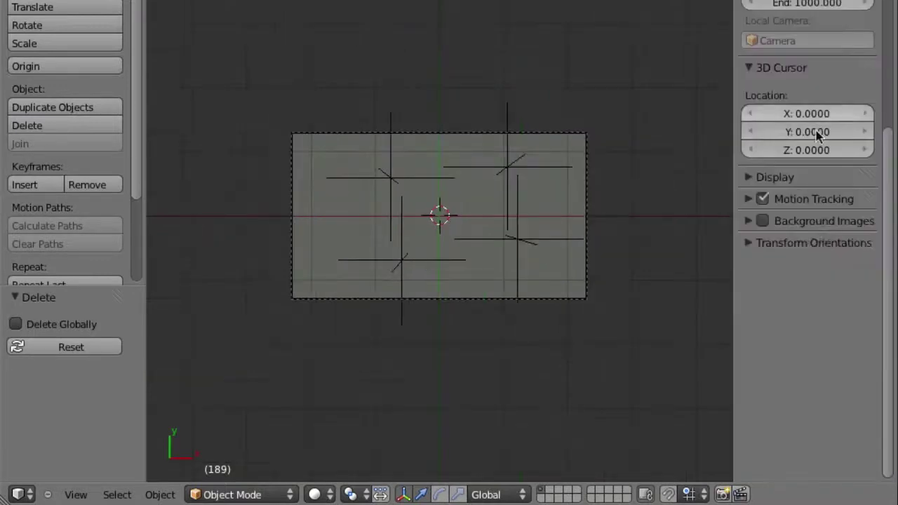
pyautogui.click(744, 221)
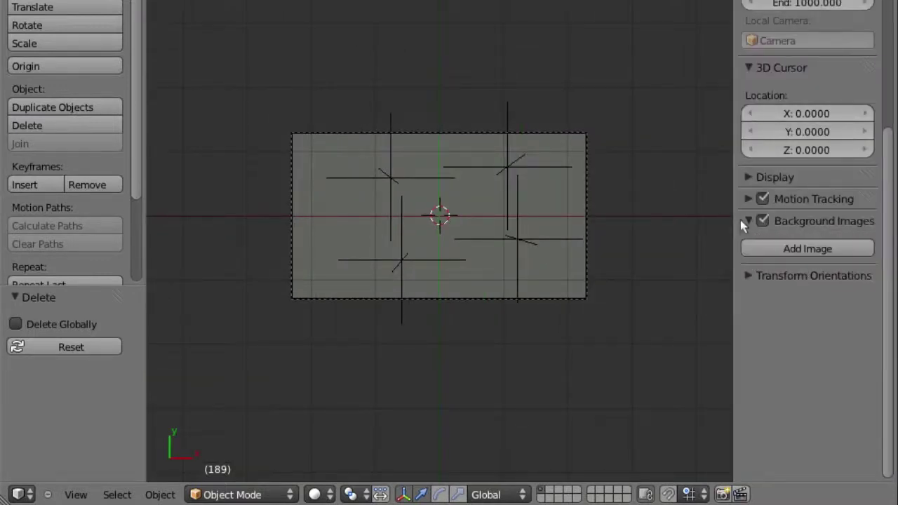
pyautogui.click(784, 250)
pyautogui.click(827, 328)
pyautogui.click(813, 304)
pyautogui.click(810, 286)
pyautogui.click(755, 380)
pyautogui.click(778, 184)
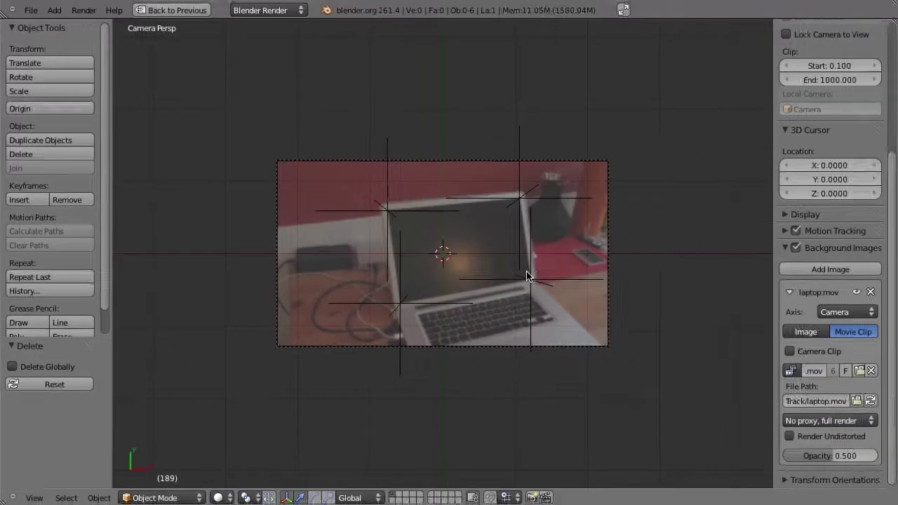
# Play the animation in the camera view to check how the four empties follow the laptop screen's corners.
pyautogui.scroll(2, 559, 285)
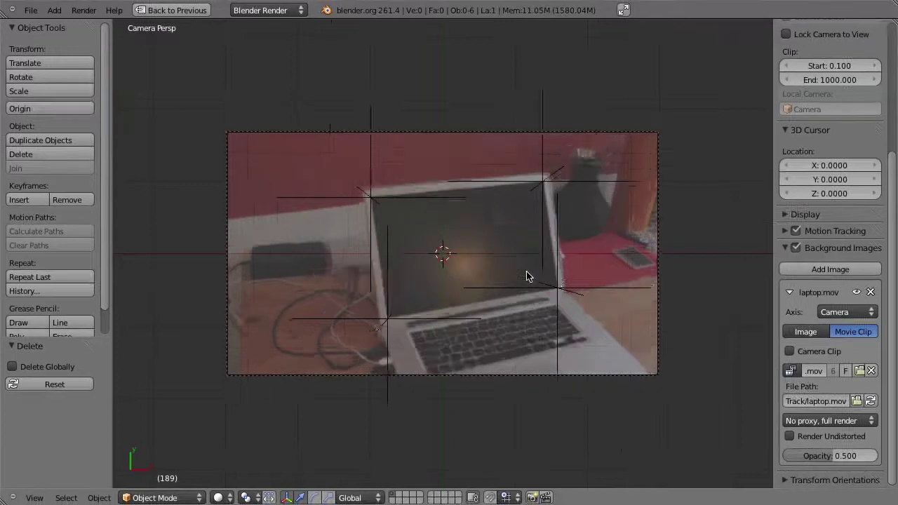
pyautogui.scroll(2, 528, 275)
pyautogui.hotkey('alt', 'a')
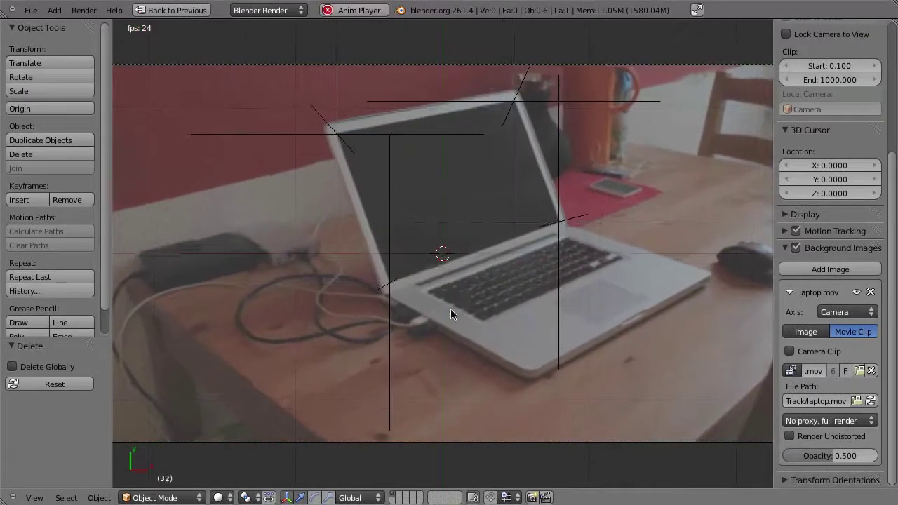
pyautogui.scroll(4, 344, 238)
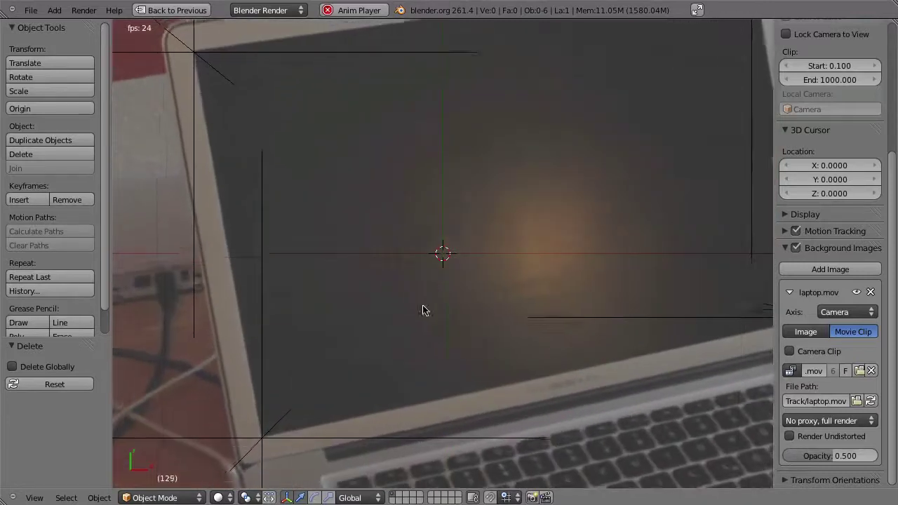
pyautogui.hotkey('alt', 'a')
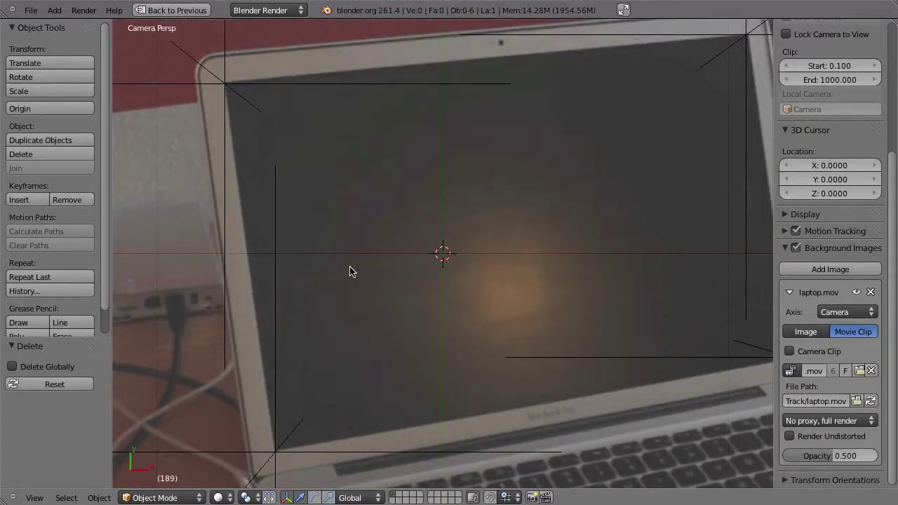
pyautogui.scroll(-4, 351, 271)
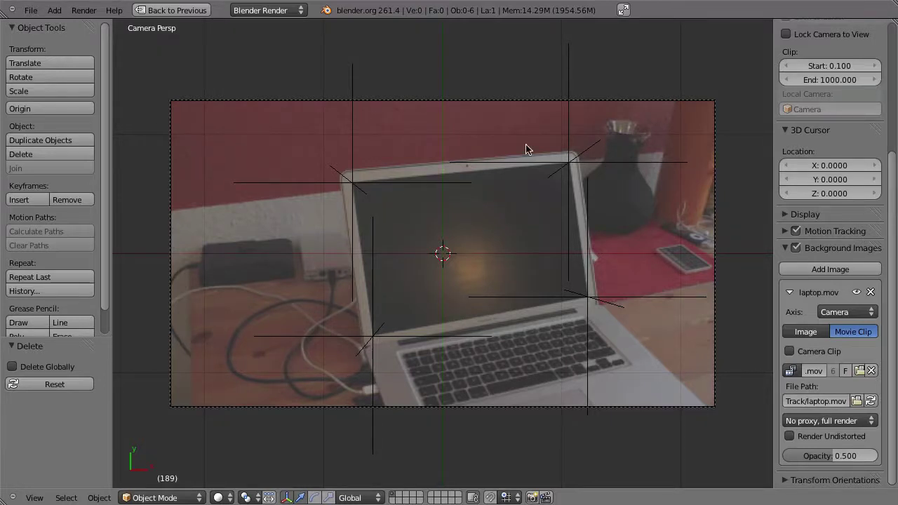
# At frame 1, add a mesh plane and display it as wireframe in the camera view.
pyautogui.hotkey('shift', 'Left')
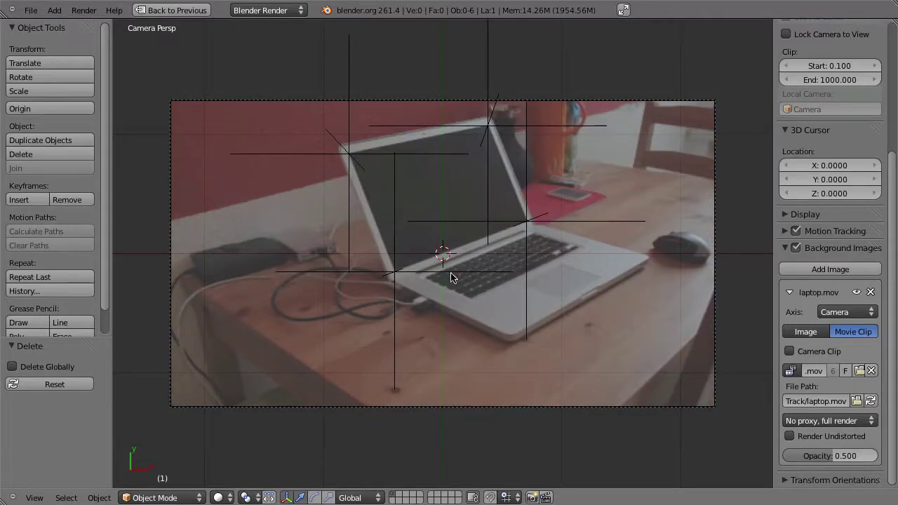
pyautogui.moveTo(453, 274); pyautogui.dragTo(531, 243, button='middle')
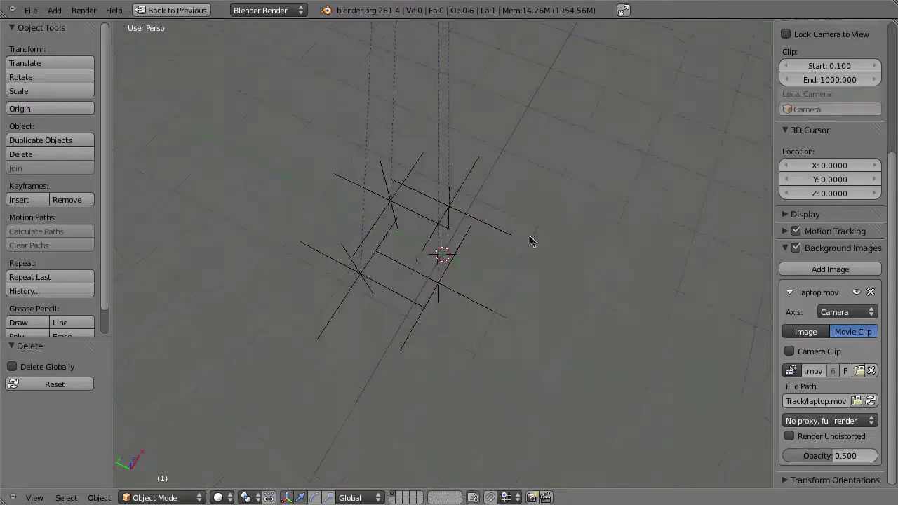
pyautogui.hotkey('shift', 'a')
pyautogui.moveTo(412, 252)
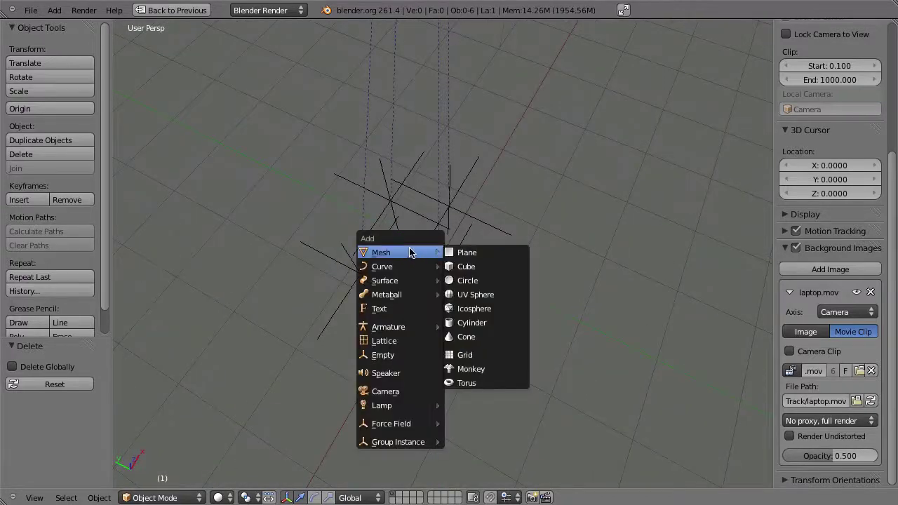
pyautogui.click(471, 251)
pyautogui.press('KP_0')
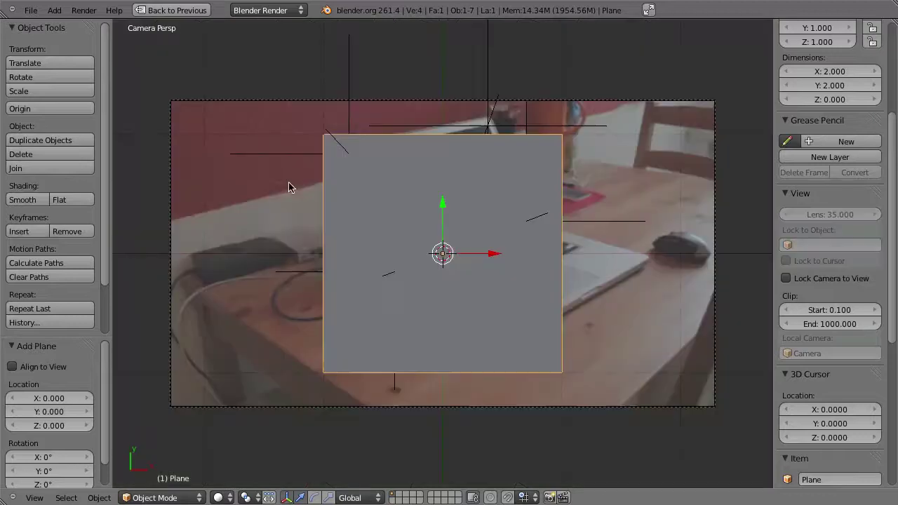
pyautogui.press('z')
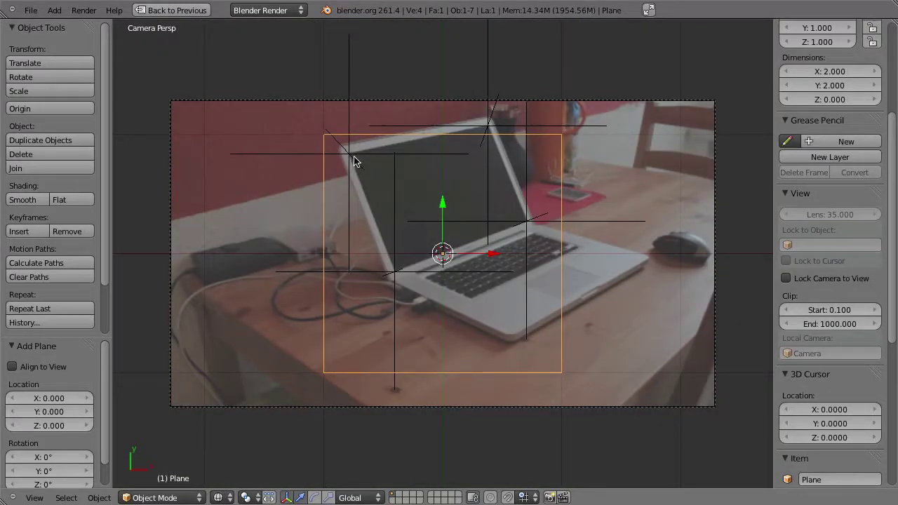
# Snap the 3D cursor to the upper_left empty and snap the plane's upper-left vertex to the cursor.
pyautogui.rightClick(343, 199)
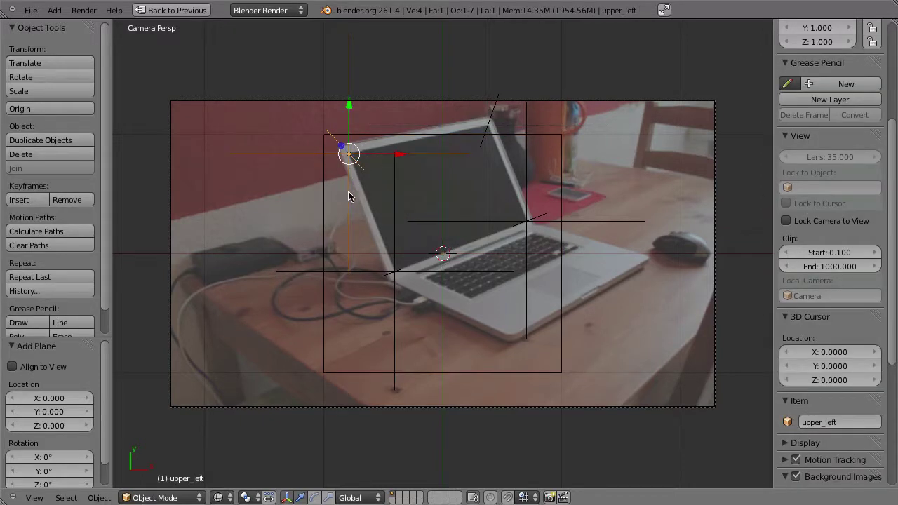
pyautogui.hotkey('shift', 's')
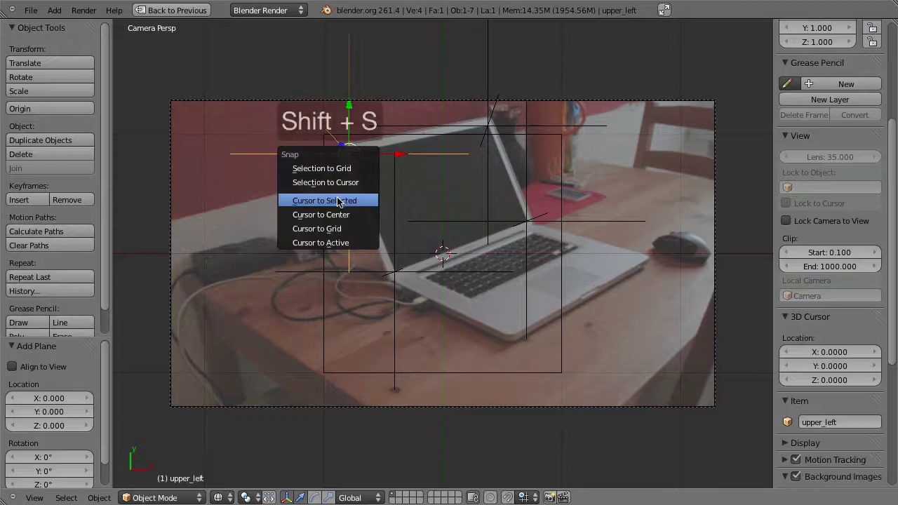
pyautogui.press('3')
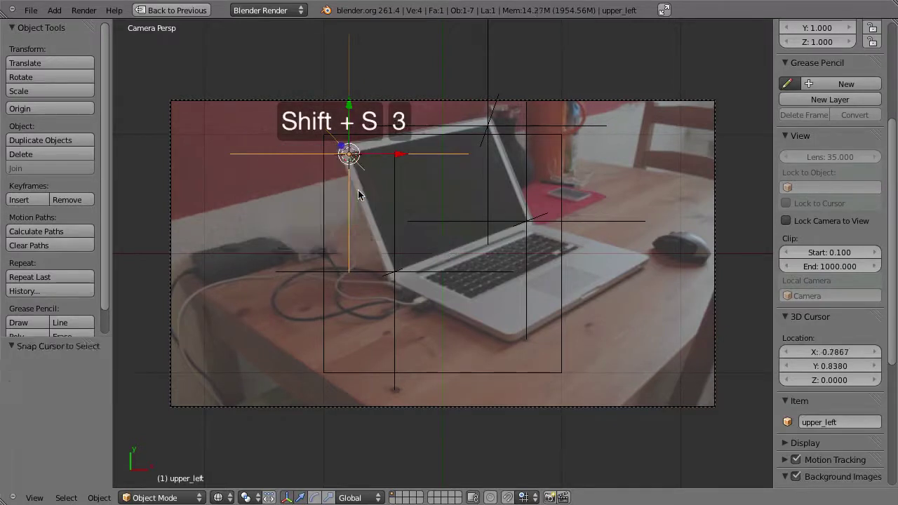
pyautogui.rightClick(320, 202)
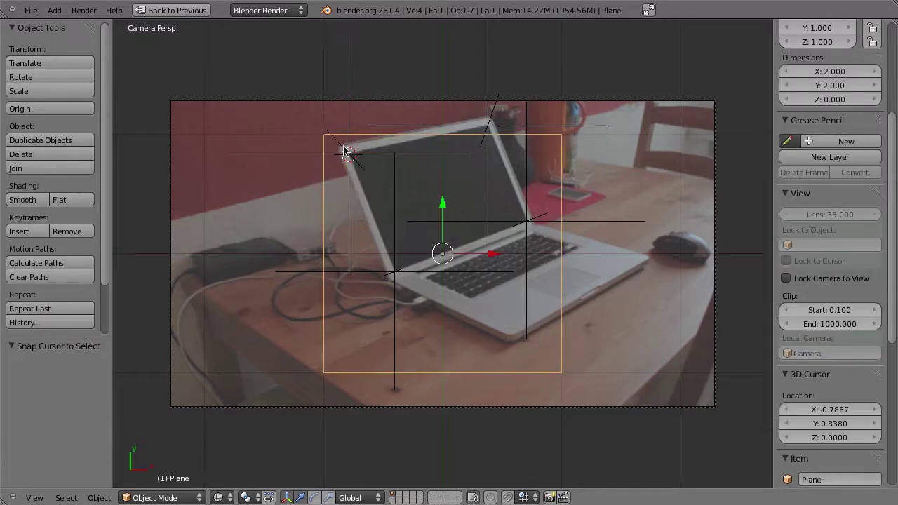
pyautogui.press('Tab')
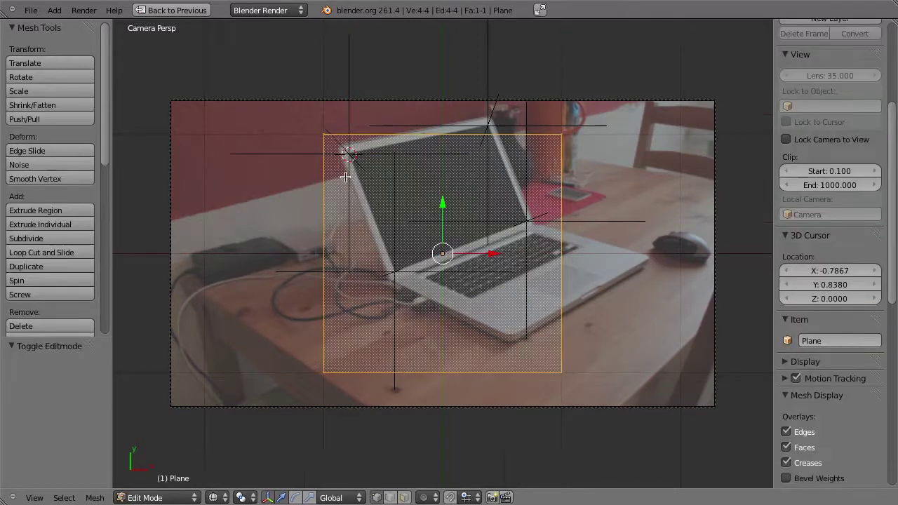
pyautogui.rightClick(323, 133)
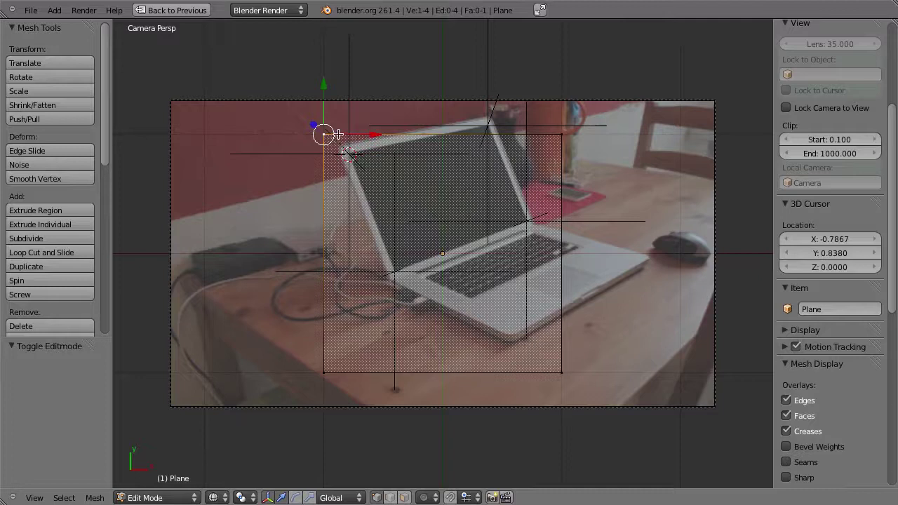
pyautogui.hotkey('shift', 's')
pyautogui.click(373, 131)
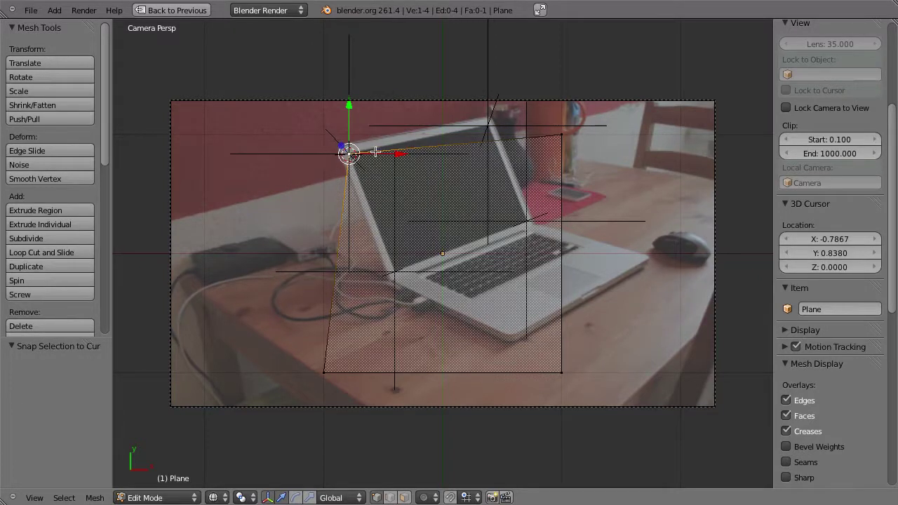
pyautogui.press('Tab')
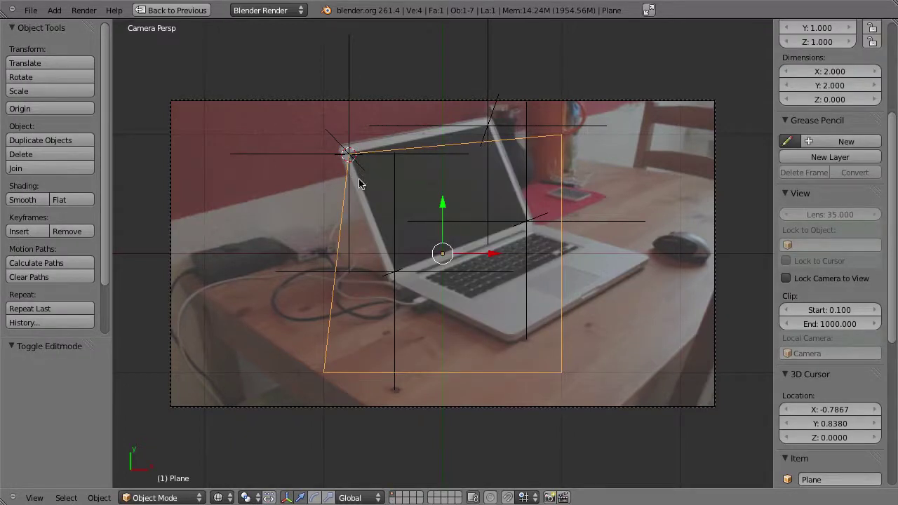
# Snap the 3D cursor to the upper_right empty and snap the plane's upper-right vertex to the cursor.
pyautogui.rightClick(453, 128)
pyautogui.hotkey('shift', 's')
pyautogui.click(453, 152)
pyautogui.rightClick(460, 143)
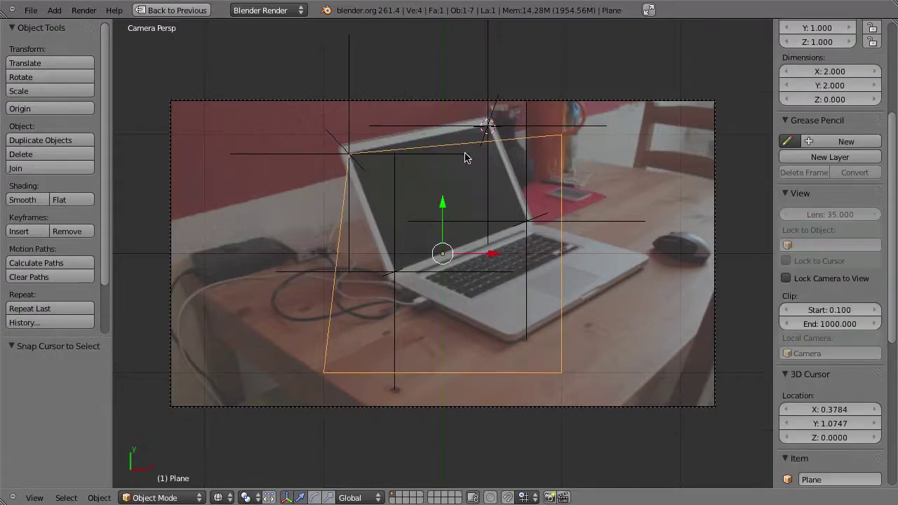
pyautogui.press('Tab')
pyautogui.rightClick(561, 136)
pyautogui.hotkey('shift', 's')
pyautogui.click(537, 108)
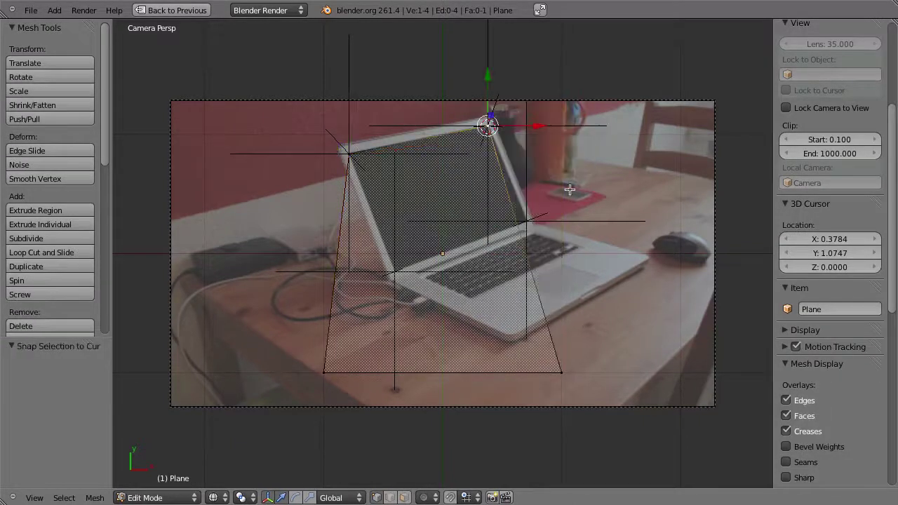
pyautogui.press('Tab')
# Snap the 3D cursor to the lower_right empty and snap the plane's lower-right vertex to the cursor.
pyautogui.rightClick(564, 221)
pyautogui.hotkey('shift', 's')
pyautogui.click(533, 234)
pyautogui.rightClick(569, 356)
pyautogui.press('Tab')
pyautogui.rightClick(561, 370)
pyautogui.hotkey('shift', 's')
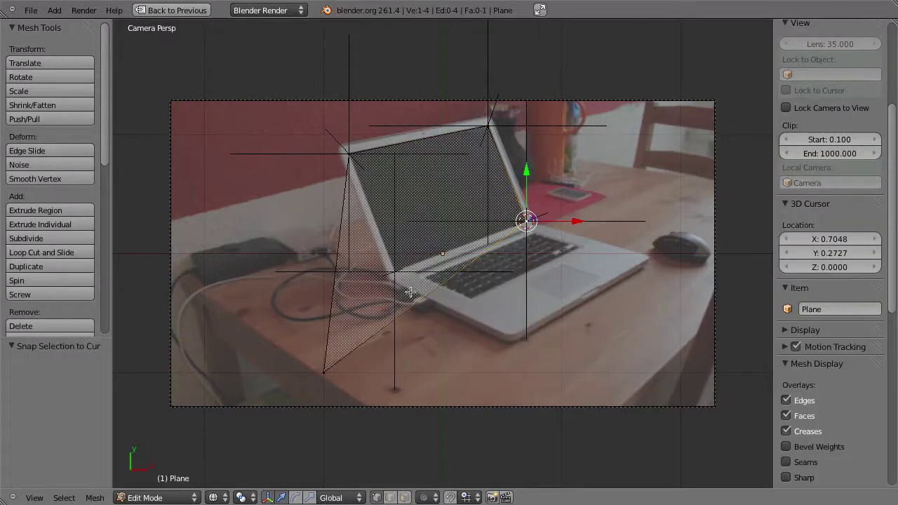
pyautogui.press('Tab')
# Snap the 3D cursor to the lower_left empty and snap the plane's lower-left vertex to the cursor.
pyautogui.rightClick(398, 275)
pyautogui.hotkey('shift', 's')
pyautogui.click(403, 297)
pyautogui.rightClick(381, 335)
pyautogui.press('Tab')
pyautogui.rightClick(324, 370)
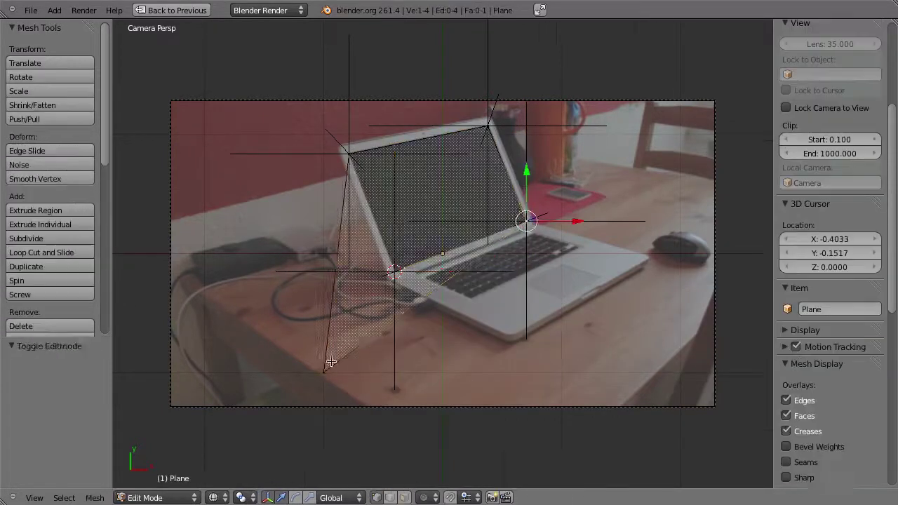
pyautogui.hotkey('shift', 's')
pyautogui.click(425, 240)
pyautogui.press('Tab')
# Inspect the plane's fit on the laptop screen and play the animation to compare it with the moving empties.
pyautogui.scroll(4, 393, 179)
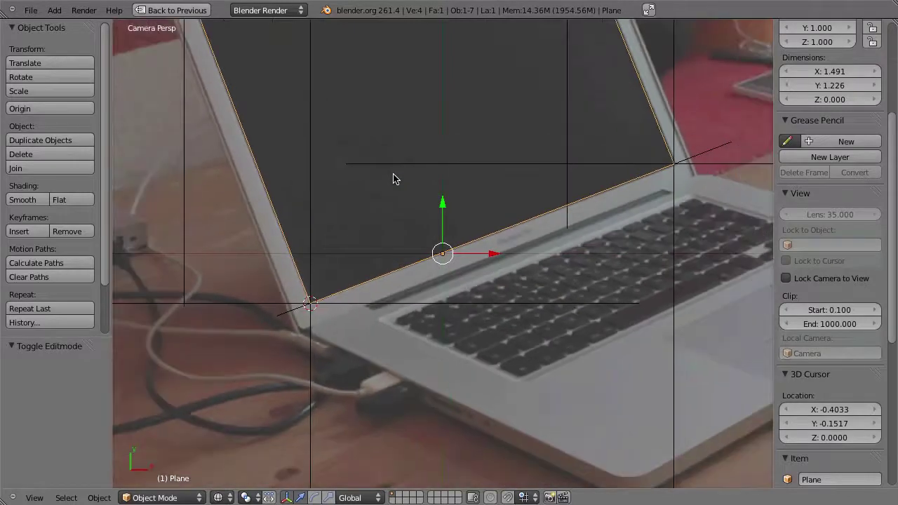
pyautogui.scroll(2, 393, 179)
pyautogui.scroll(-2, 393, 179)
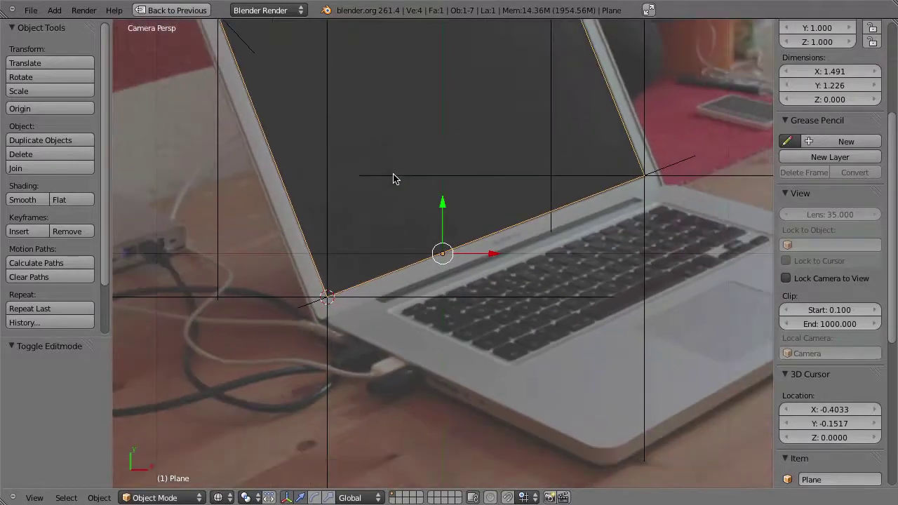
pyautogui.keyDown('shift'); pyautogui.scroll(4, 541, 361); pyautogui.keyUp('shift')
pyautogui.hotkey('alt', 'a')
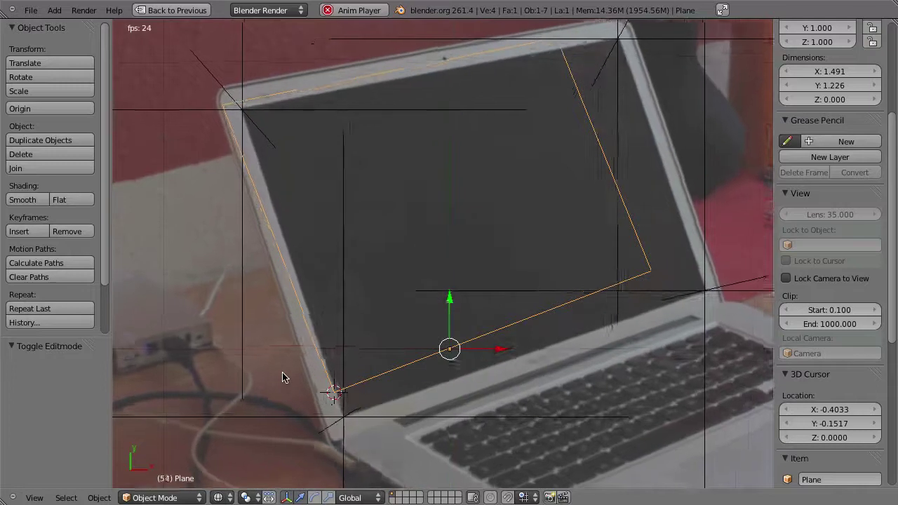
pyautogui.press('Escape')
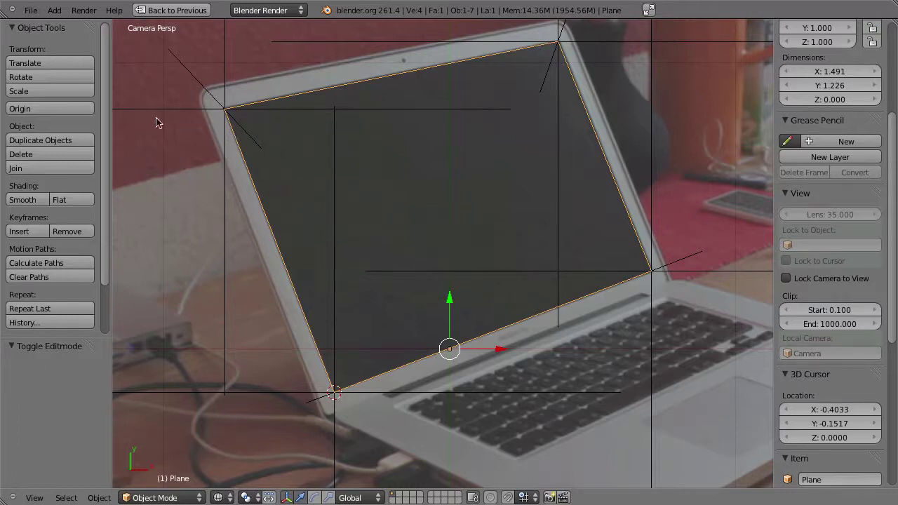
# Hook the plane's upper-left vertex to the upper_left empty using Hook to Selected Object.
pyautogui.rightClick(195, 110)
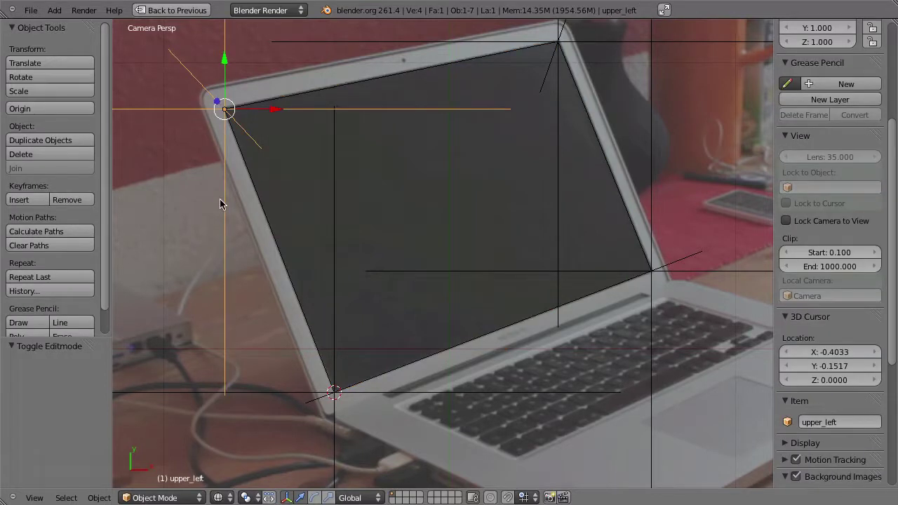
pyautogui.keyDown('shift'); pyautogui.moveTo(304, 100); pyautogui.dragTo(255, 153, button='middle'); pyautogui.keyUp('shift')
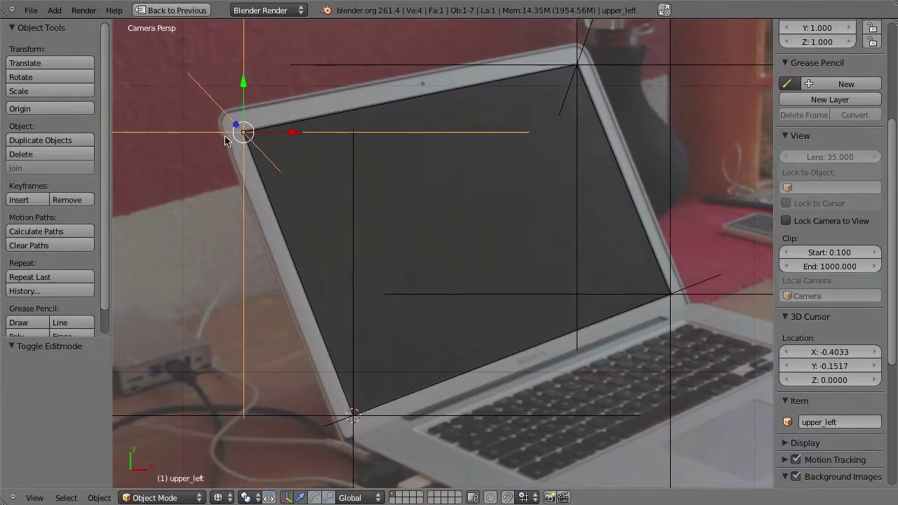
pyautogui.keyDown('shift'); pyautogui.rightClick(267, 203); pyautogui.keyUp('shift')
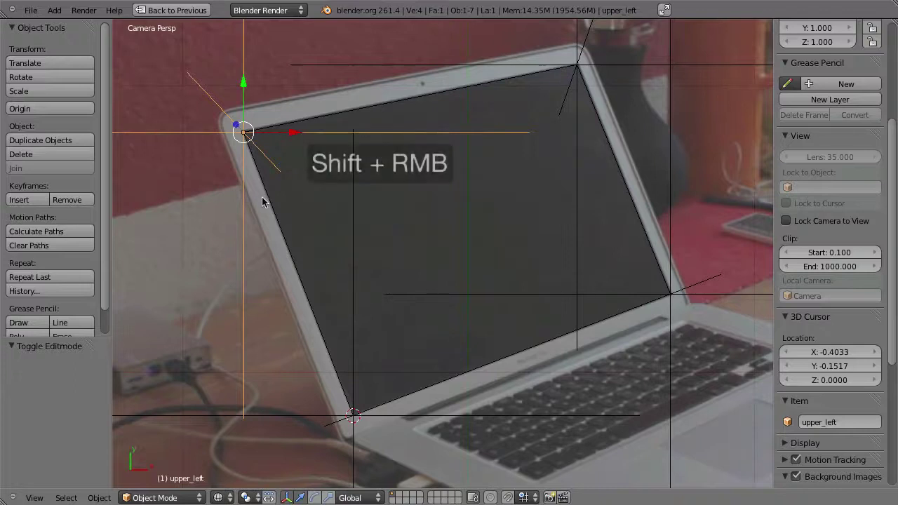
pyautogui.keyDown('shift'); pyautogui.rightClick(270, 200); pyautogui.keyUp('shift')
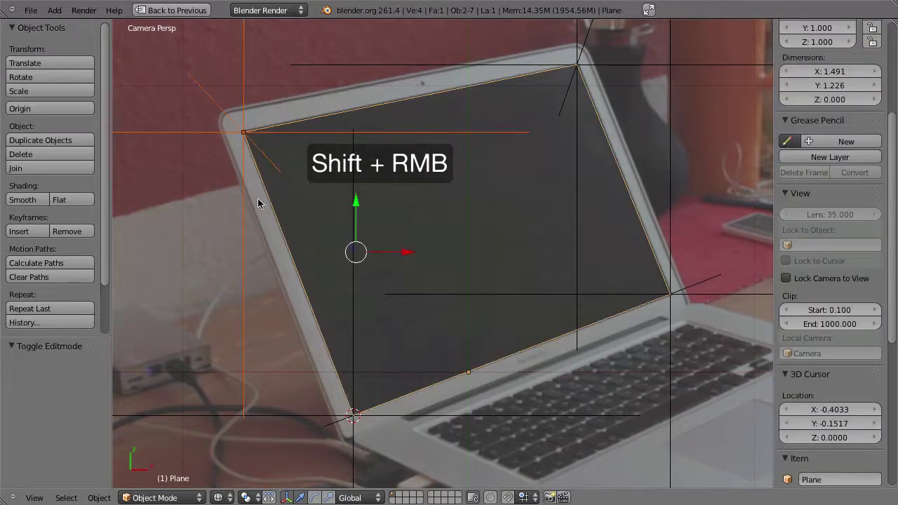
pyautogui.press('Tab')
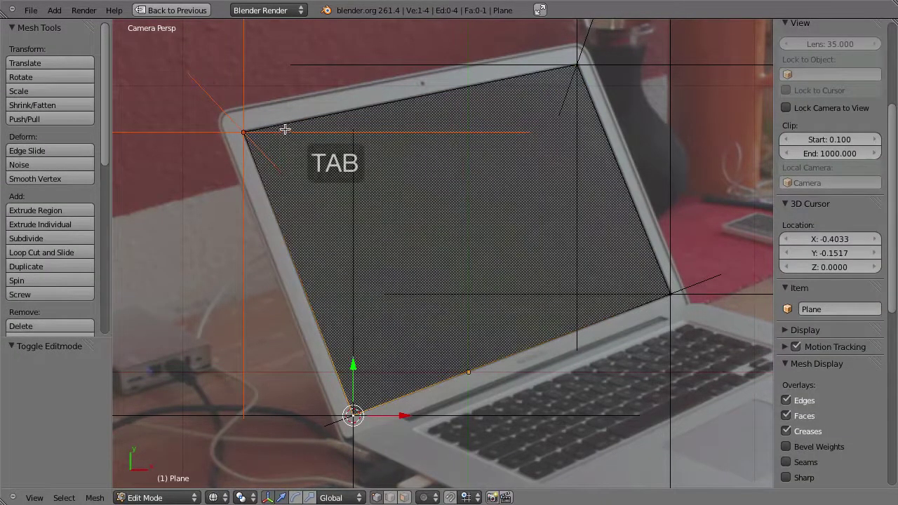
pyautogui.rightClick(245, 136)
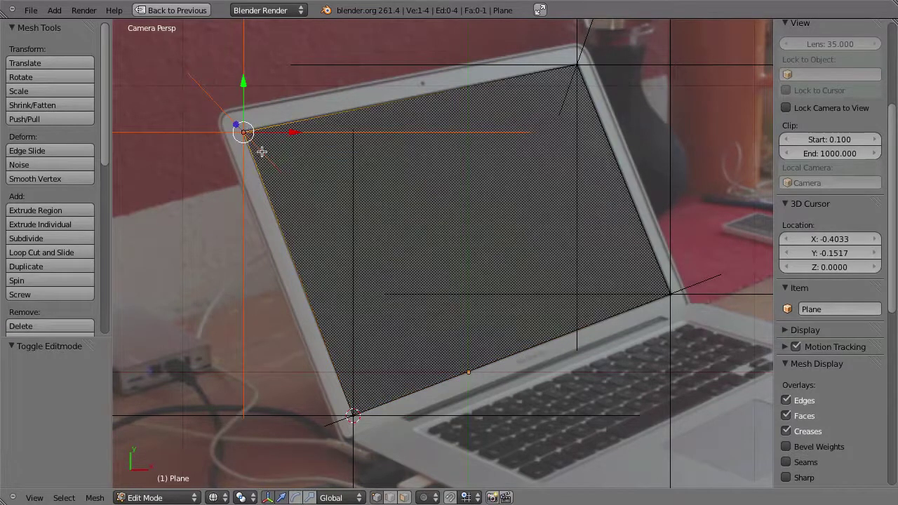
pyautogui.hotkey('ctrl', 'h')
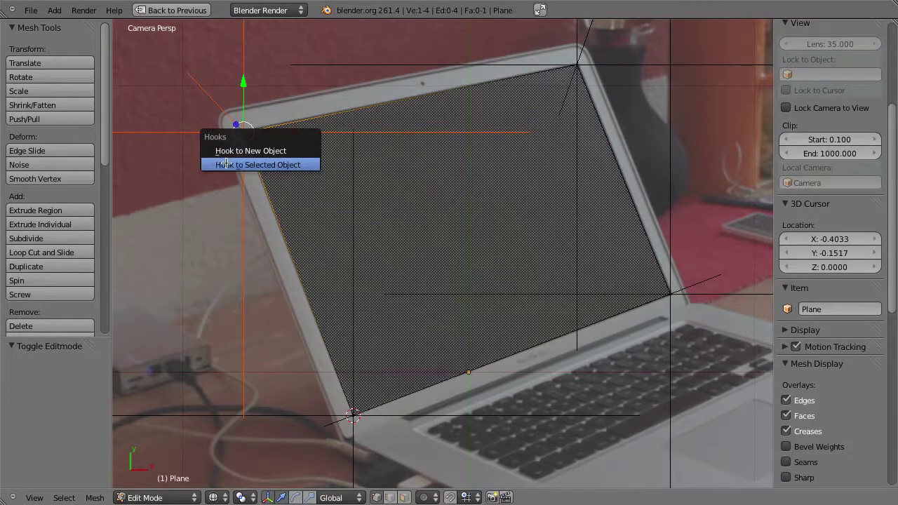
pyautogui.click(291, 165)
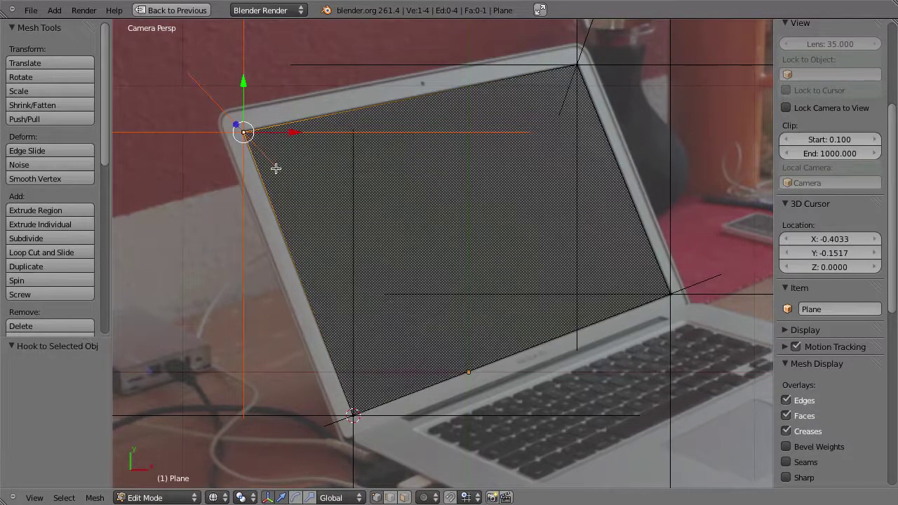
pyautogui.press('Tab')
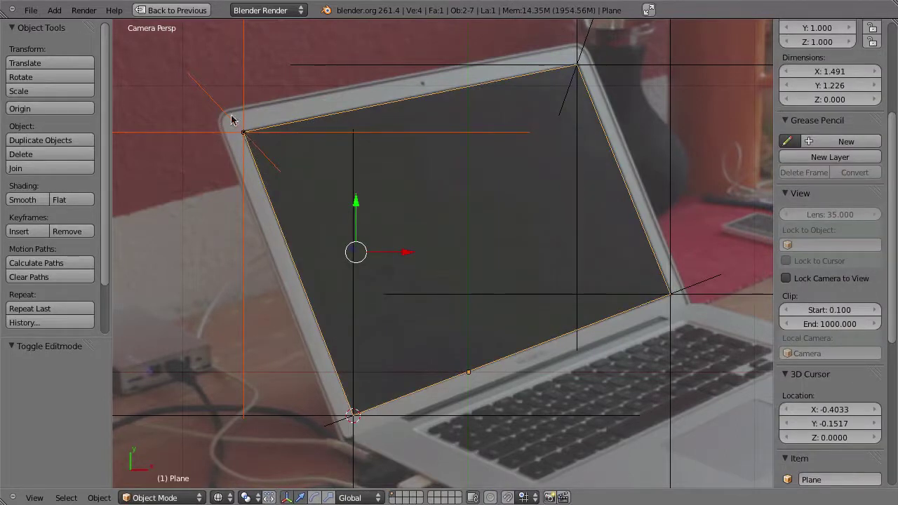
# Play the animation to check how the plane's hooked upper-left corner follows its empty.
pyautogui.keyDown('shift'); pyautogui.moveTo(565, 60); pyautogui.dragTo(338, 192, button='middle'); pyautogui.keyUp('shift')
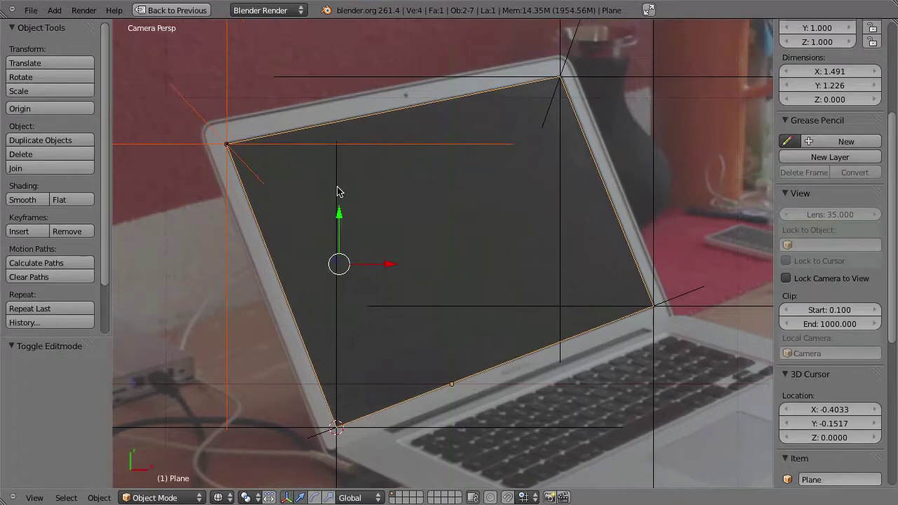
pyautogui.hotkey('alt', 'a')
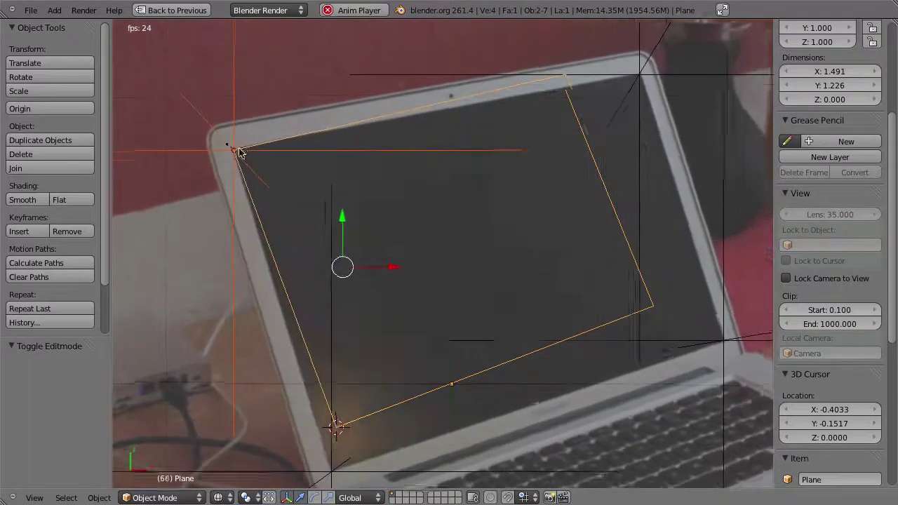
pyautogui.press('Escape')
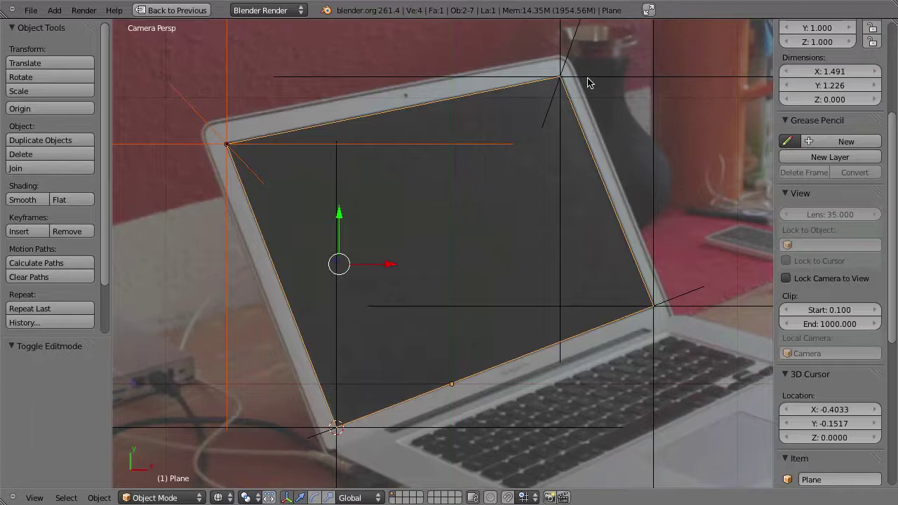
# Hook the plane's upper-right vertex to the upper_right empty using Hook to Selected Object.
pyautogui.rightClick(611, 74)
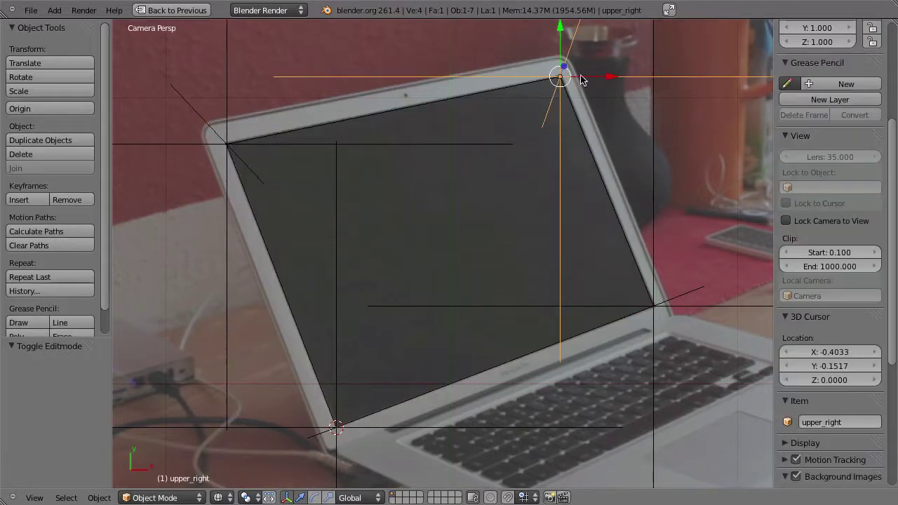
pyautogui.rightClick(572, 135)
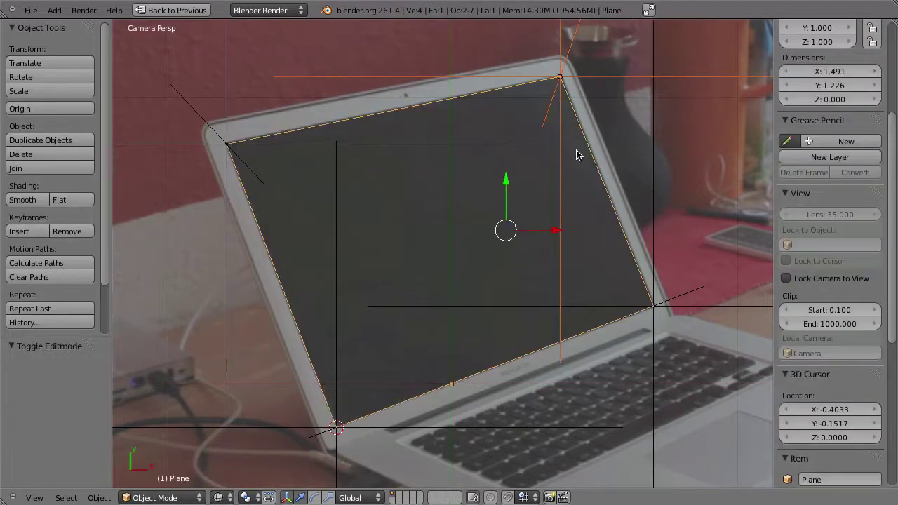
pyautogui.press('Tab')
pyautogui.rightClick(561, 78)
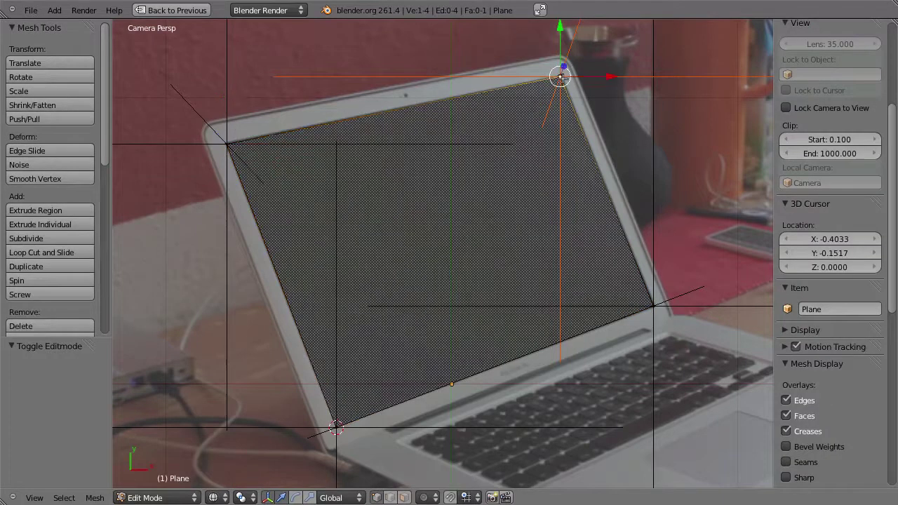
pyautogui.hotkey('ctrl', 'h')
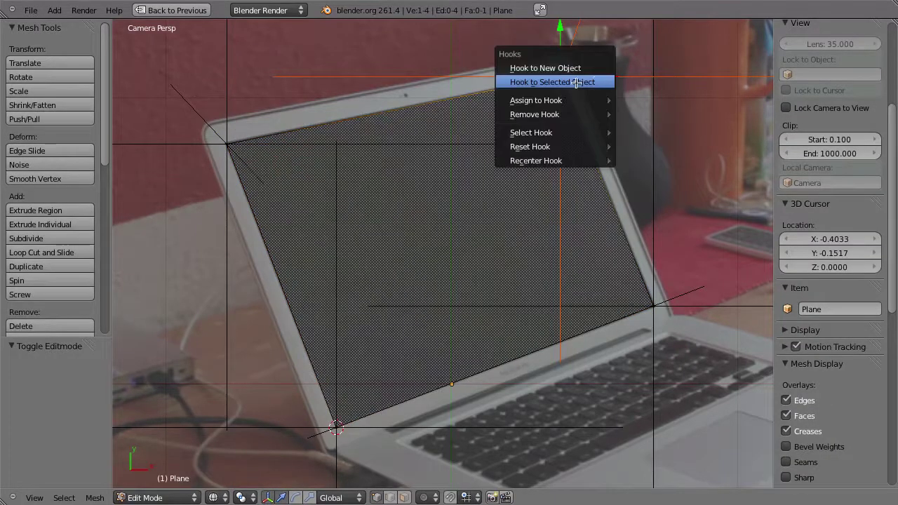
pyautogui.click(576, 83)
pyautogui.press('Tab')
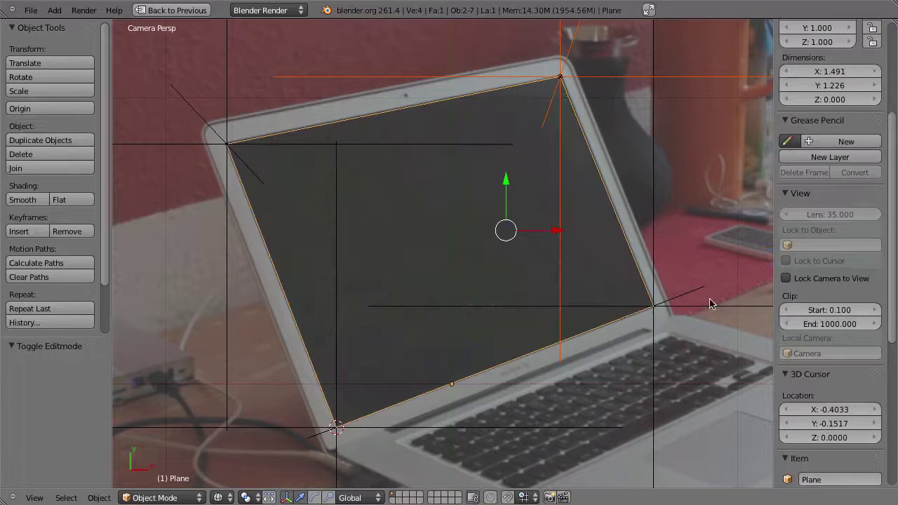
# Hook the plane's lower-right vertex to the lower_right empty using Hook to Selected Object.
pyautogui.rightClick(712, 305)
pyautogui.rightClick(618, 324)
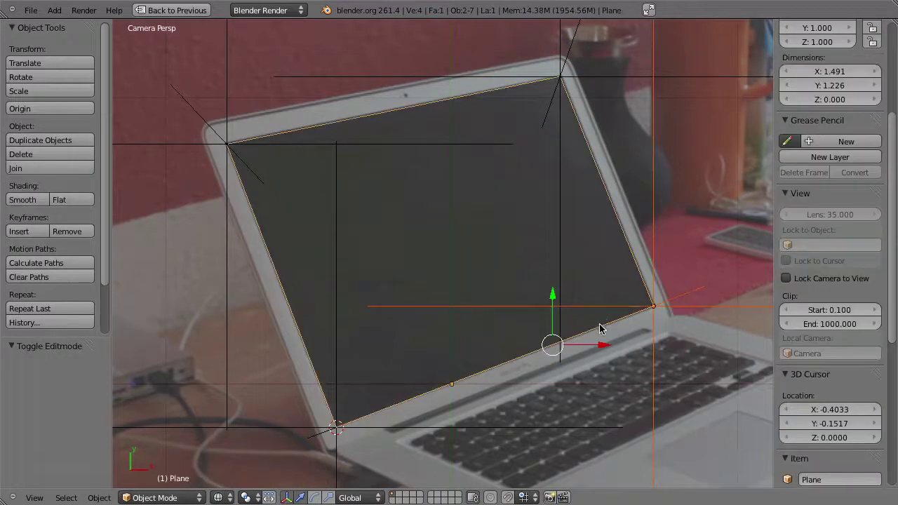
pyautogui.press('Tab')
pyautogui.rightClick(645, 307)
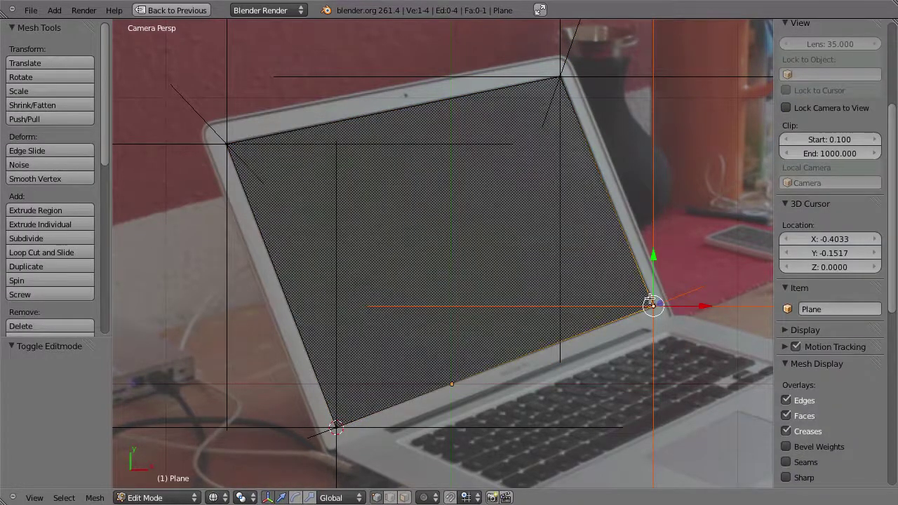
pyautogui.hotkey('ctrl', 'h')
pyautogui.click(637, 303)
pyautogui.press('Tab')
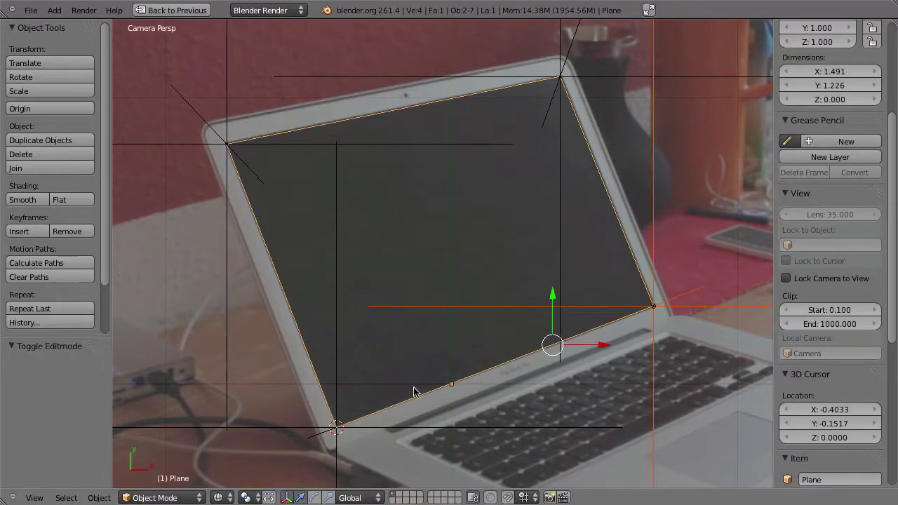
# Hook the plane's lower-left vertex to the lower_left empty using Hook to Selected Object.
pyautogui.rightClick(375, 426)
pyautogui.rightClick(413, 382)
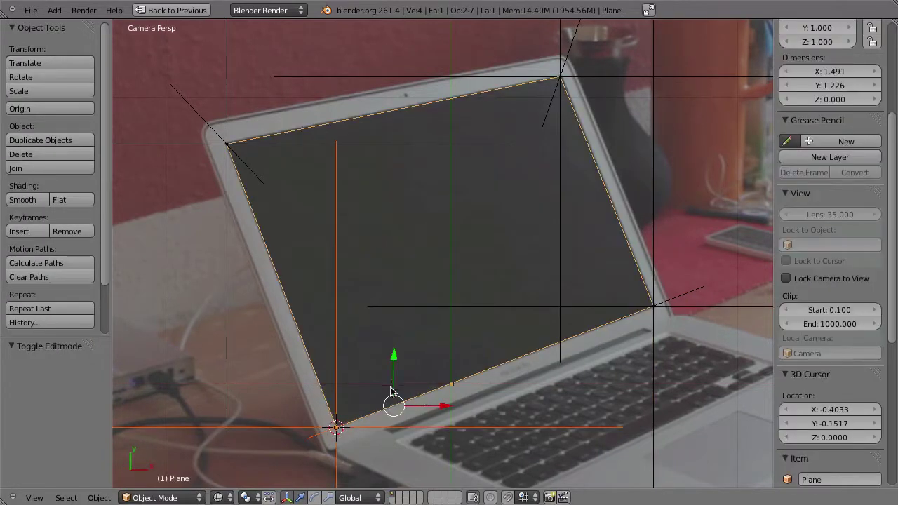
pyautogui.press('Tab')
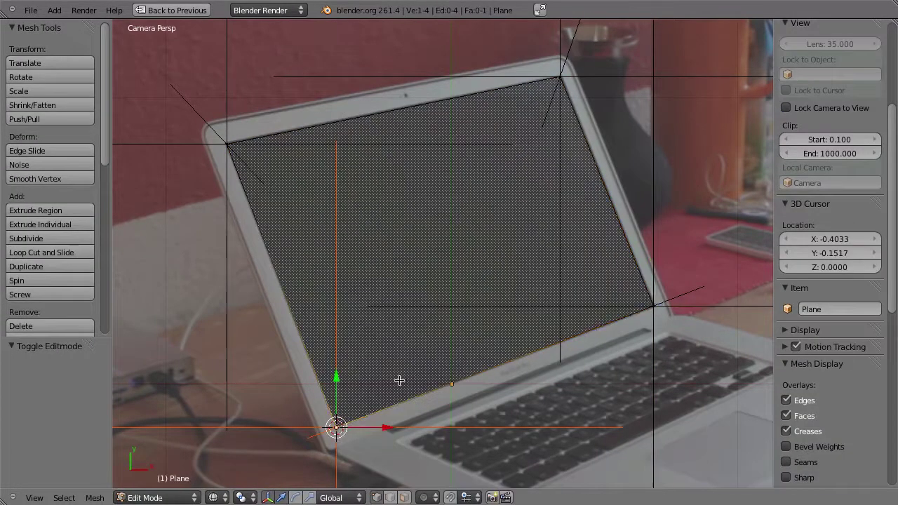
pyautogui.hotkey('ctrl', 'h')
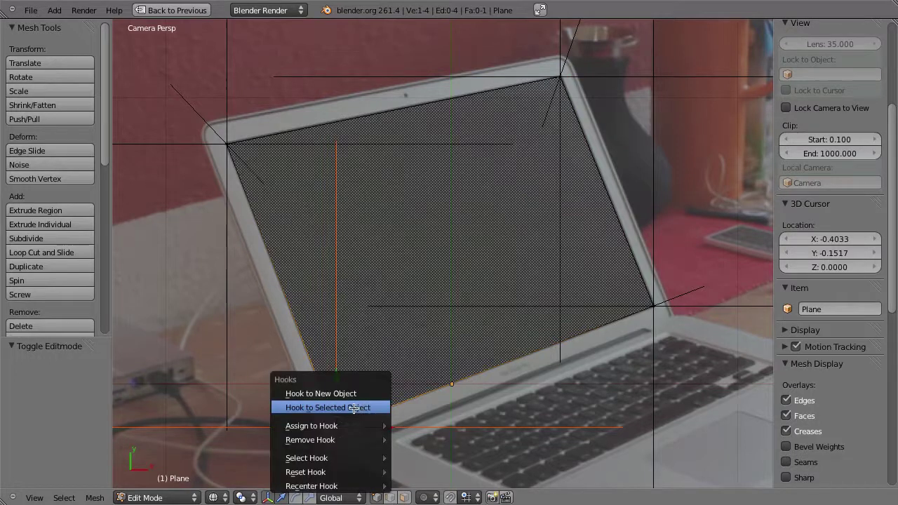
pyautogui.click(359, 407)
pyautogui.press('Tab')
# Play the animation in camera view and from an orbited angle to check the hooked plane, and return to camera view.
pyautogui.hotkey('alt', 'a')
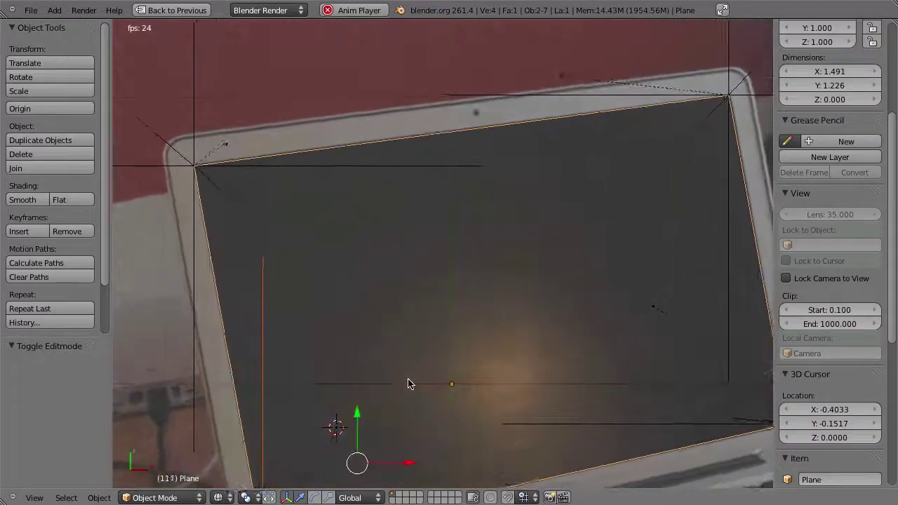
pyautogui.press('Home')
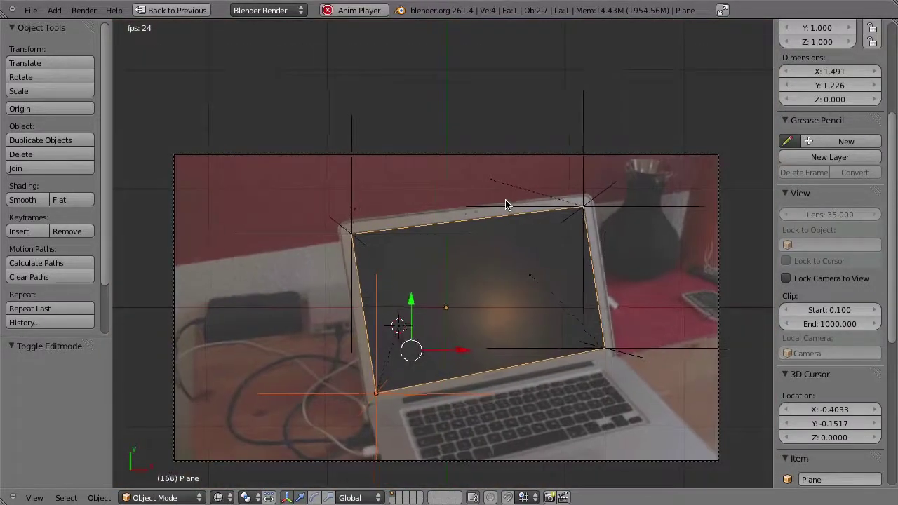
pyautogui.press('Escape')
pyautogui.moveTo(492, 387); pyautogui.dragTo(518, 337, button='middle')
pyautogui.hotkey('alt', 'a')
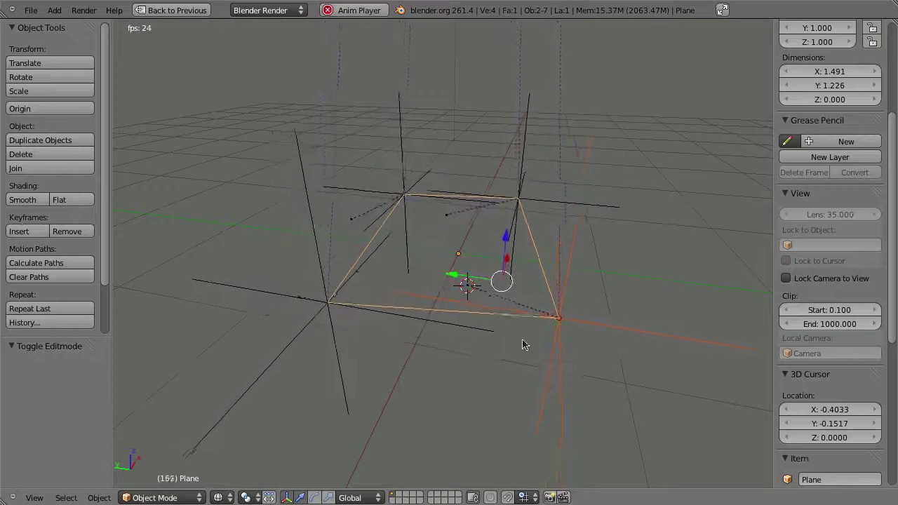
pyautogui.press('Escape')
pyautogui.press('KP_0')
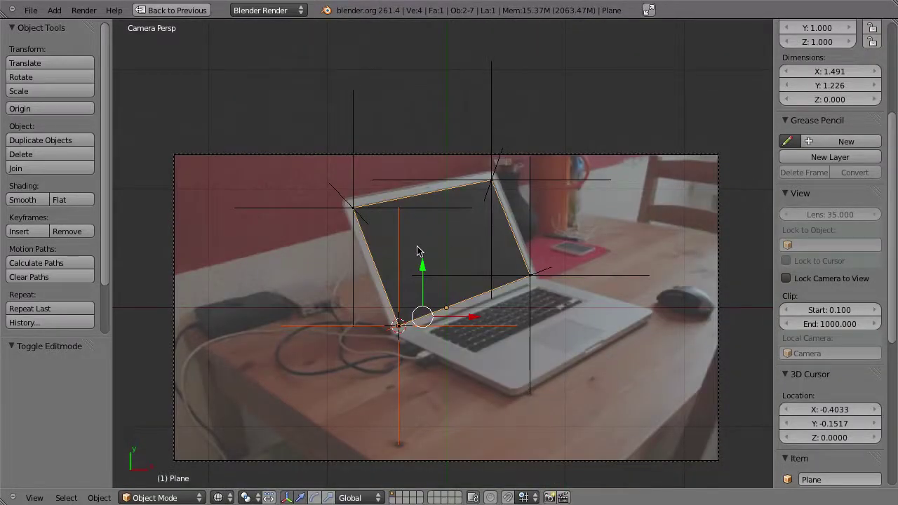
# Restore the full screen layout and add a new material to the plane.
pyautogui.hotkey('ctrl', 'Up')
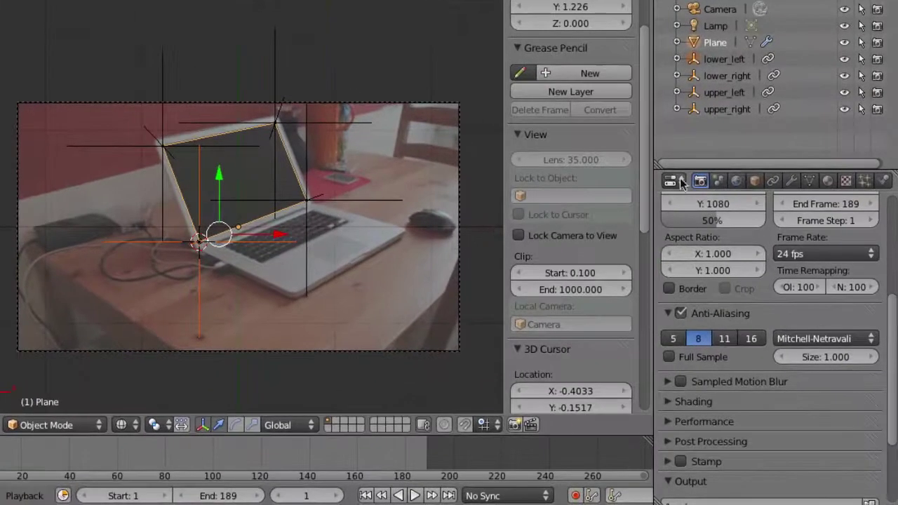
pyautogui.click(827, 181)
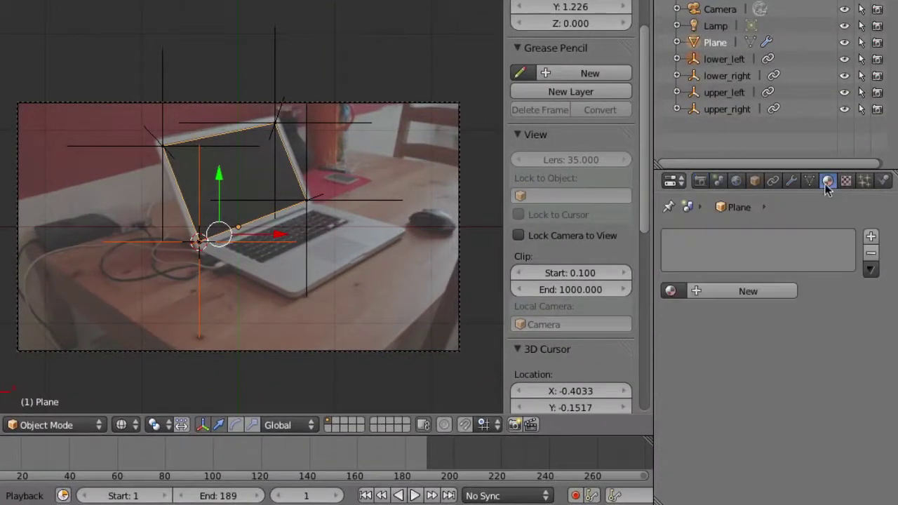
pyautogui.click(755, 290)
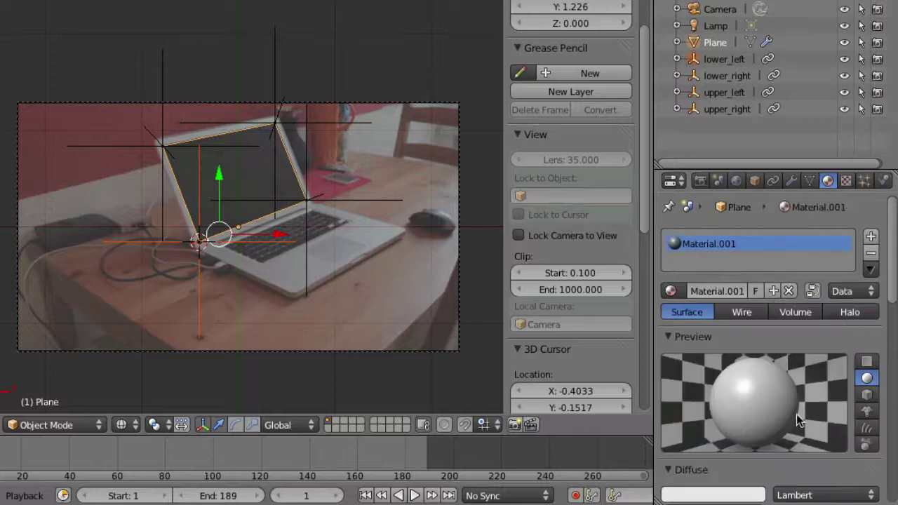
# Make the plane's material Shadeless and collapse its Diffuse and Specular settings.
pyautogui.scroll(-2, 796, 419)
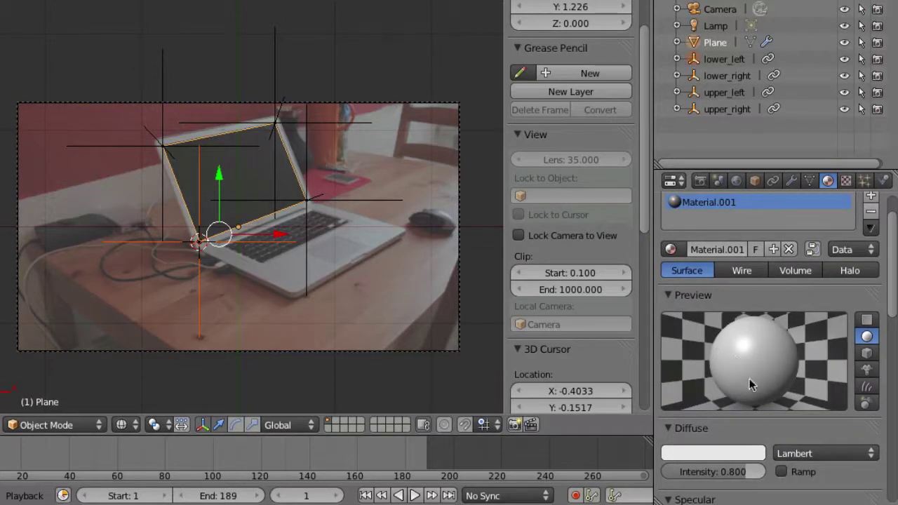
pyautogui.scroll(-8, 749, 378)
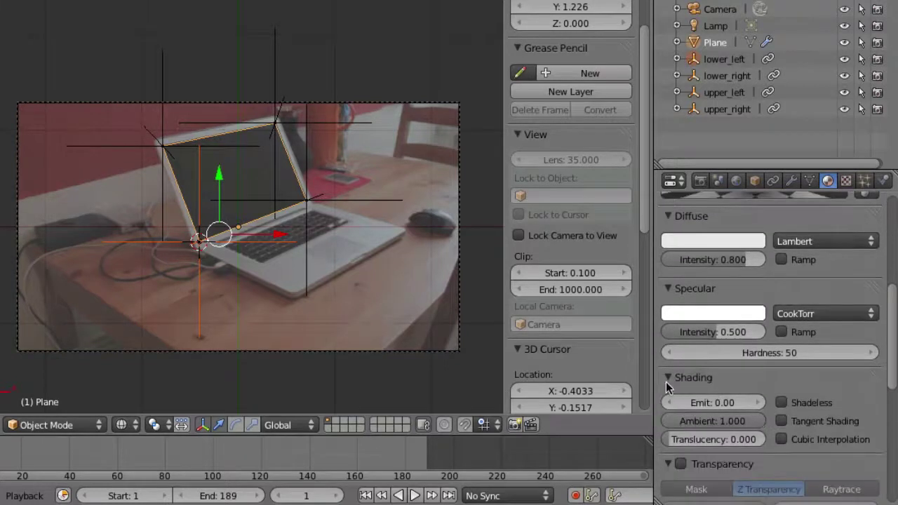
pyautogui.click(781, 401)
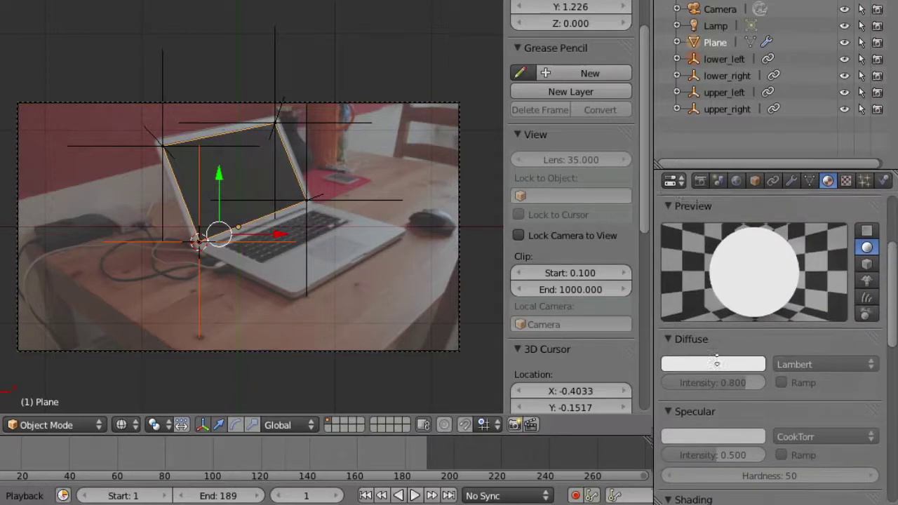
pyautogui.click(672, 336)
pyautogui.click(670, 368)
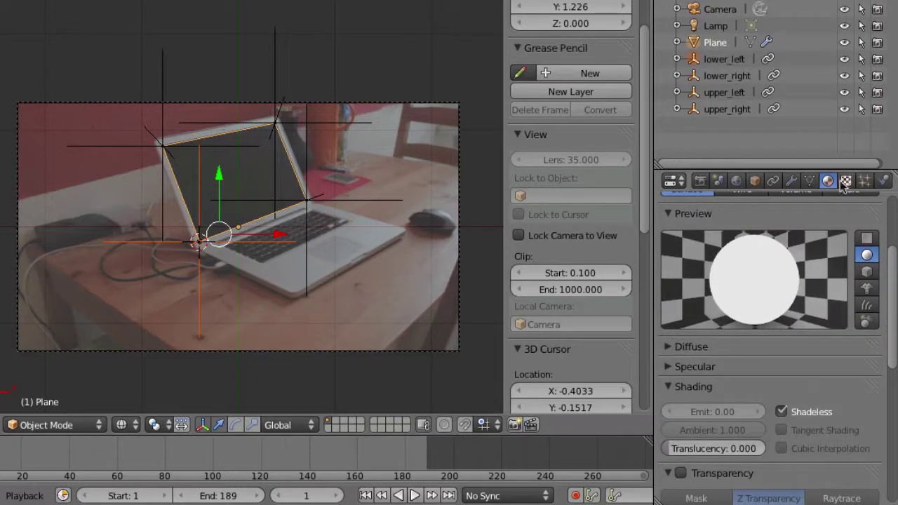
pyautogui.scroll(2, 768, 323)
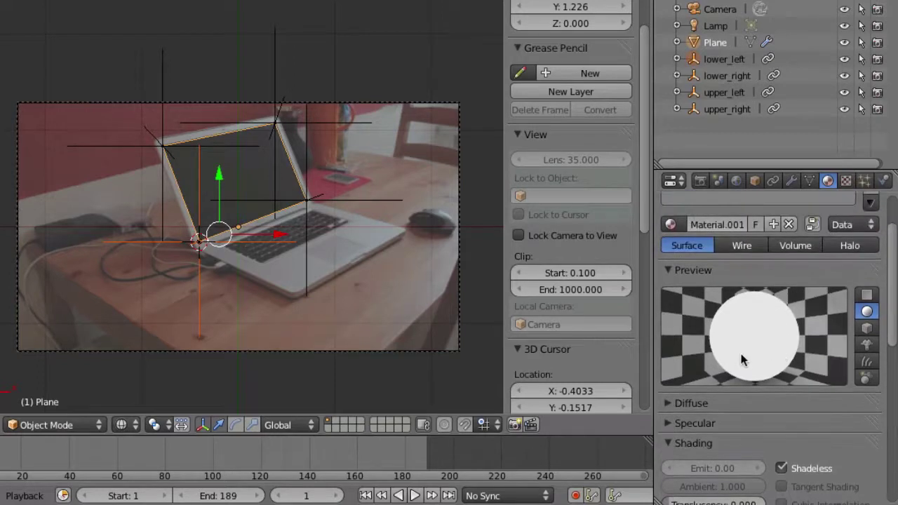
# Add an Image or Movie texture to the plane's material and load sintel_trailer-1080p.mp4 into it.
pyautogui.click(847, 183)
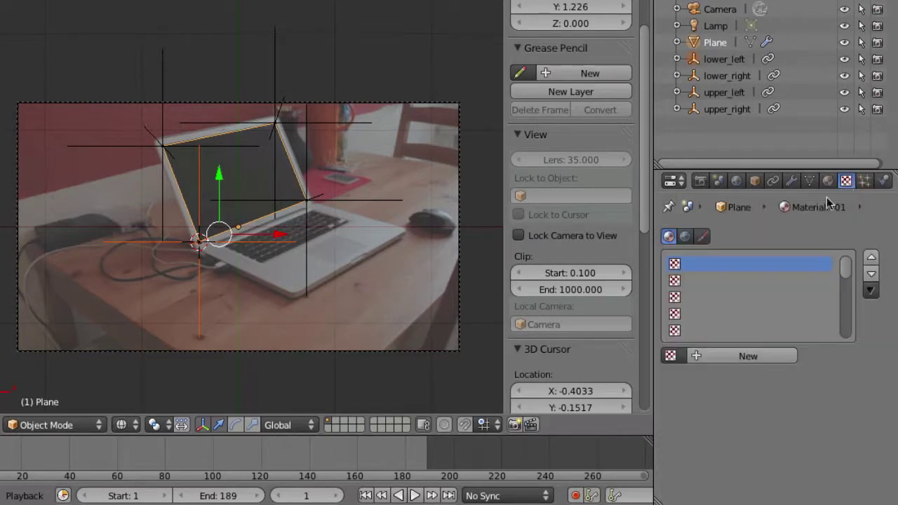
pyautogui.click(729, 358)
pyautogui.click(742, 377)
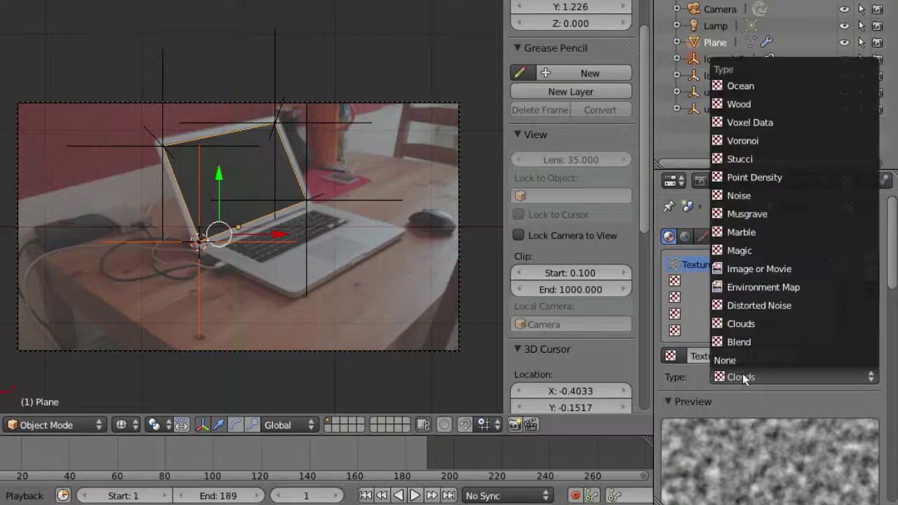
pyautogui.click(746, 269)
pyautogui.scroll(-6, 805, 240)
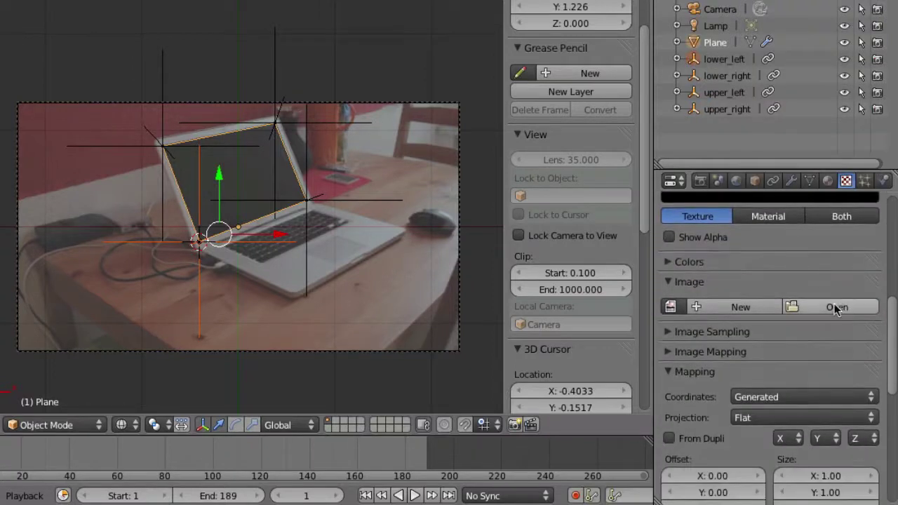
pyautogui.click(829, 311)
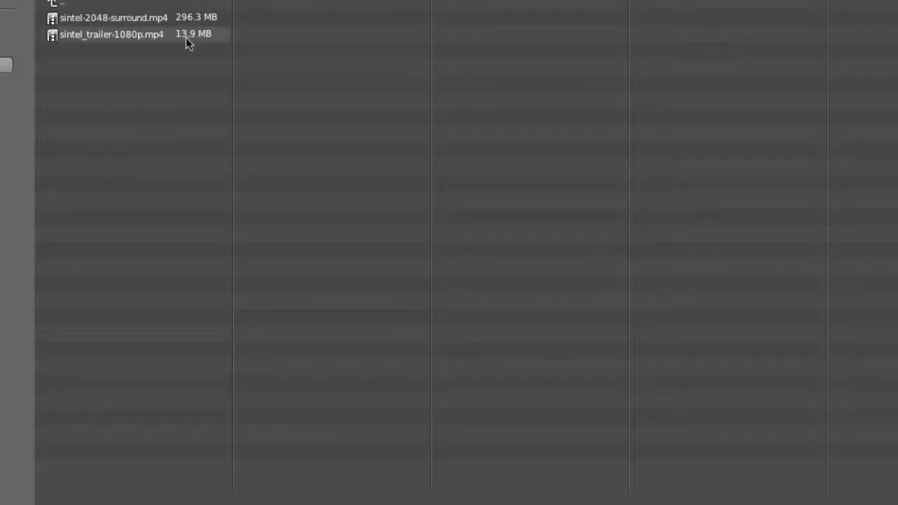
pyautogui.click(88, 37)
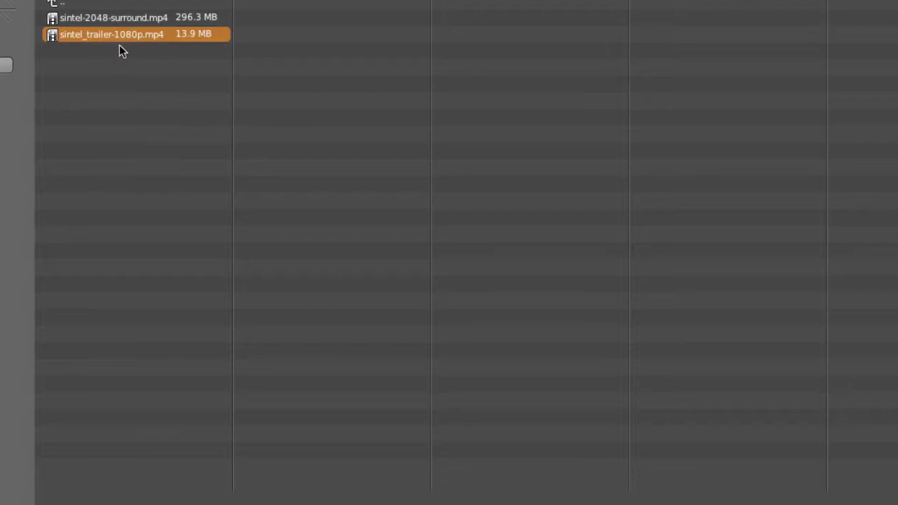
pyautogui.press('Return')
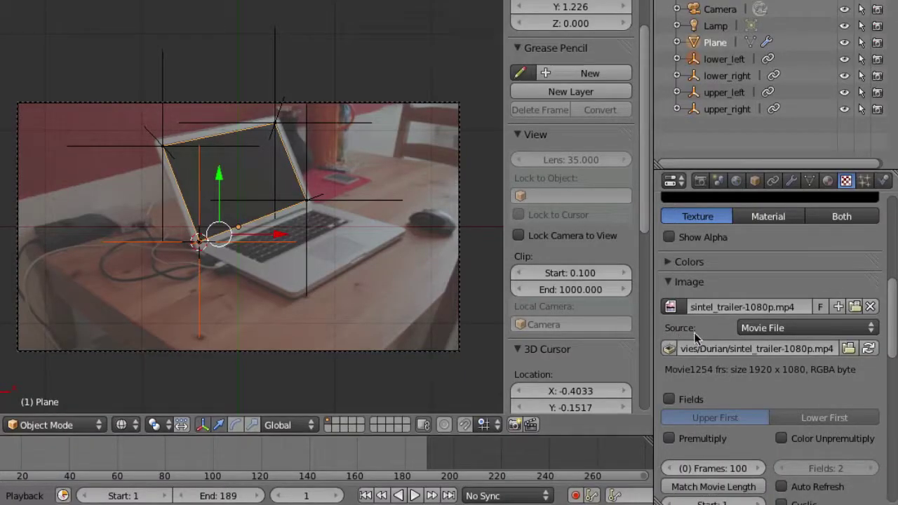
# Match the texture's frame count to the movie length, enable Auto Refresh, and enlarge the properties editor.
pyautogui.scroll(-3, 760, 341)
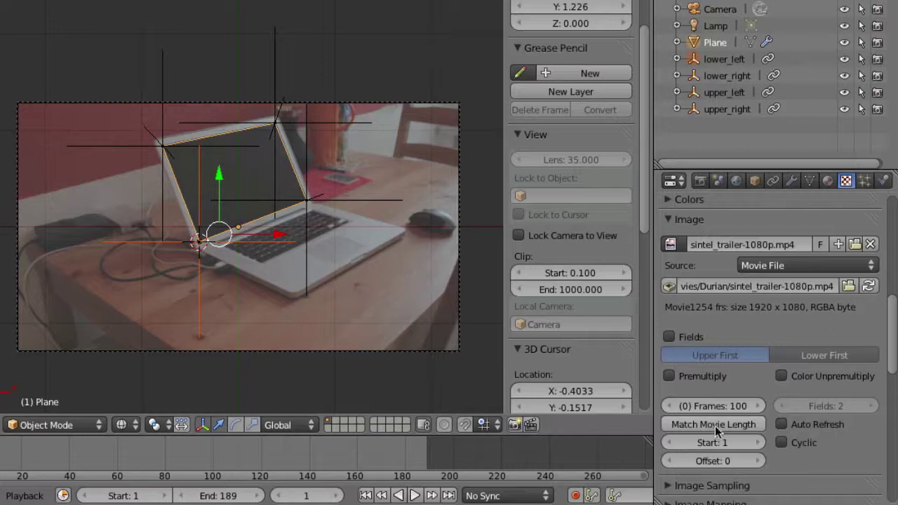
pyautogui.click(781, 425)
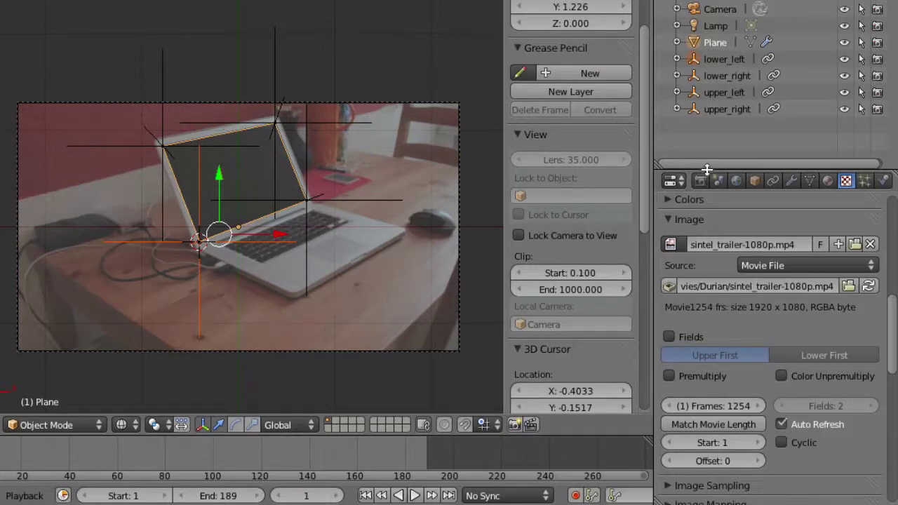
pyautogui.moveTo(706, 168); pyautogui.dragTo(705, 72)
pyautogui.scroll(6, 692, 284)
pyautogui.scroll(-4, 693, 285)
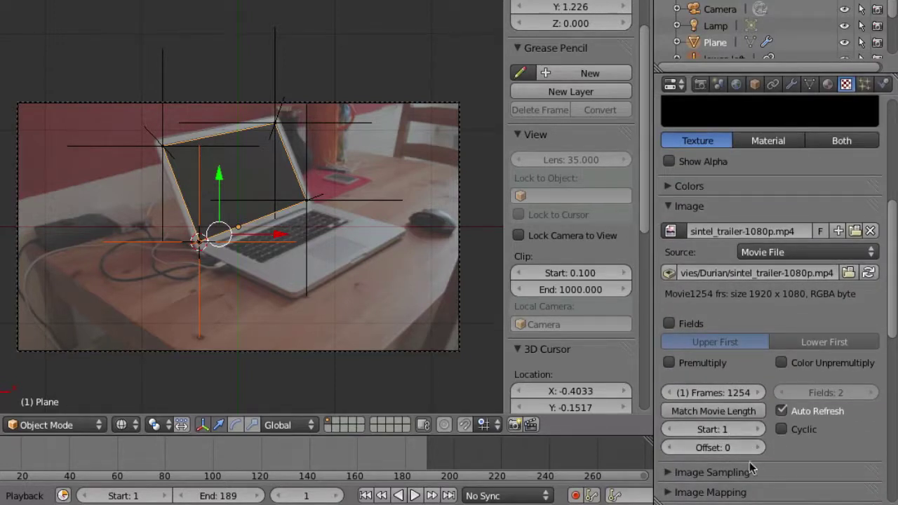
# Set the movie texture's frame offset to 200 and check its preview.
pyautogui.moveTo(696, 449); pyautogui.dragTo(716, 447)
pyautogui.click(716, 447)
pyautogui.write('200')
pyautogui.press('Return')
pyautogui.scroll(4, 759, 310)
pyautogui.scroll(-1, 759, 310)
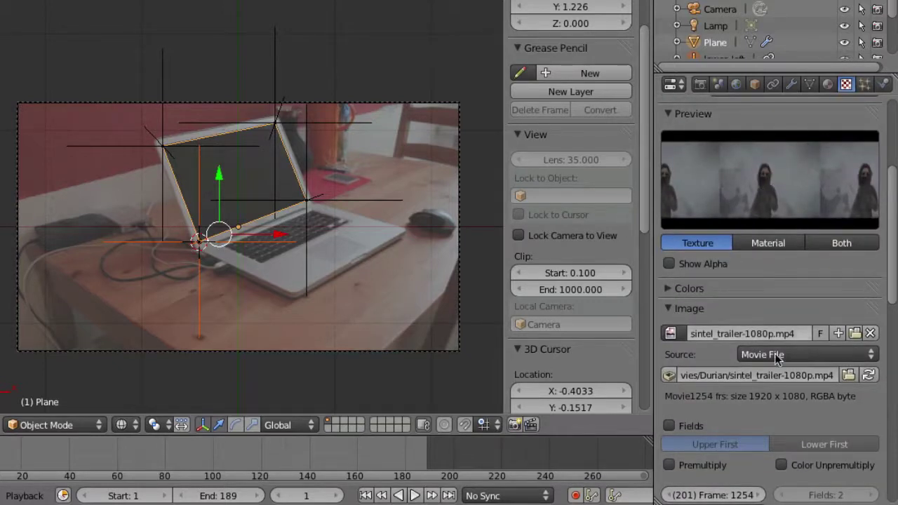
# Set the texture's mapping coordinates to UV, render frame 1 to check the plane, and return to the camera view.
pyautogui.scroll(-7, 787, 430)
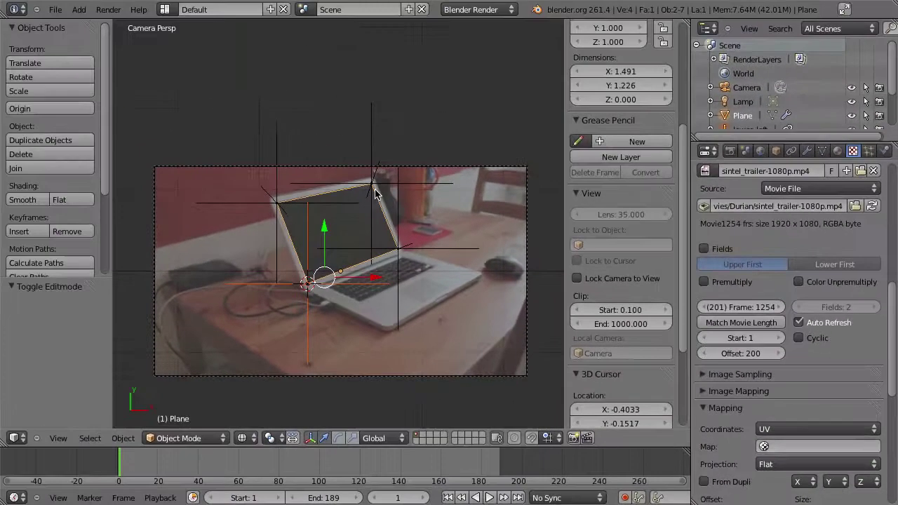
pyautogui.press('F12')
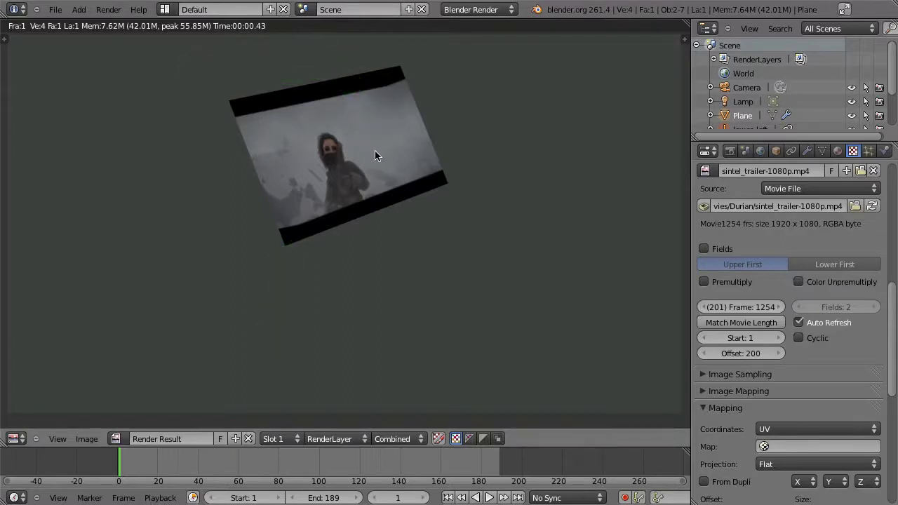
pyautogui.press('Escape')
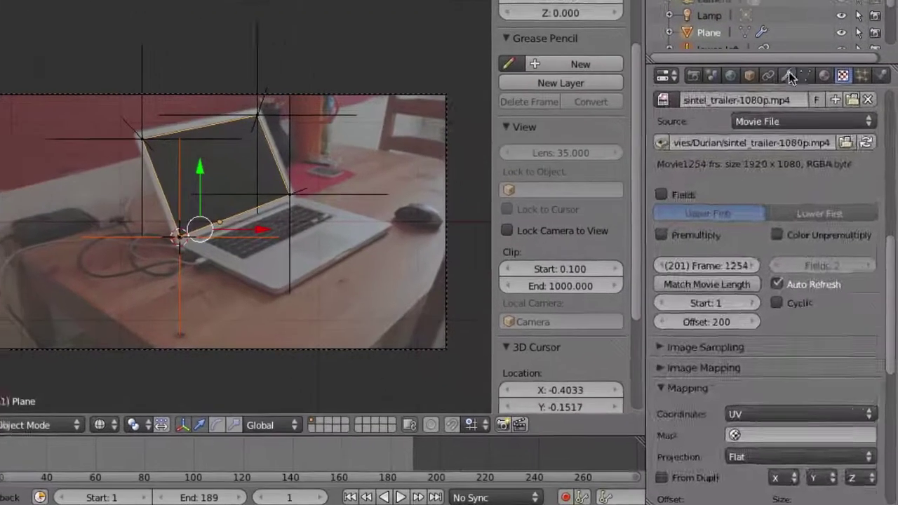
# Show the plane's modifiers, widen the properties editor, and collapse all four hook modifiers.
pyautogui.click(807, 151)
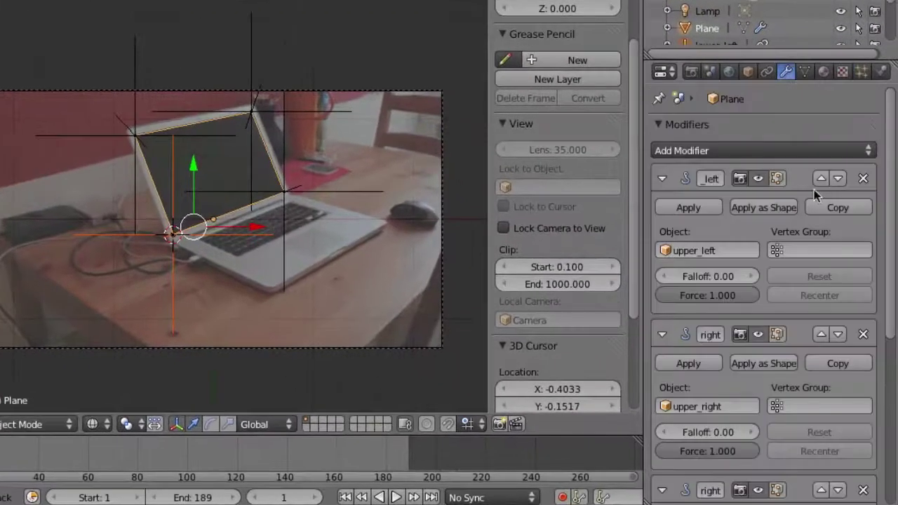
pyautogui.moveTo(641, 192); pyautogui.dragTo(583, 192)
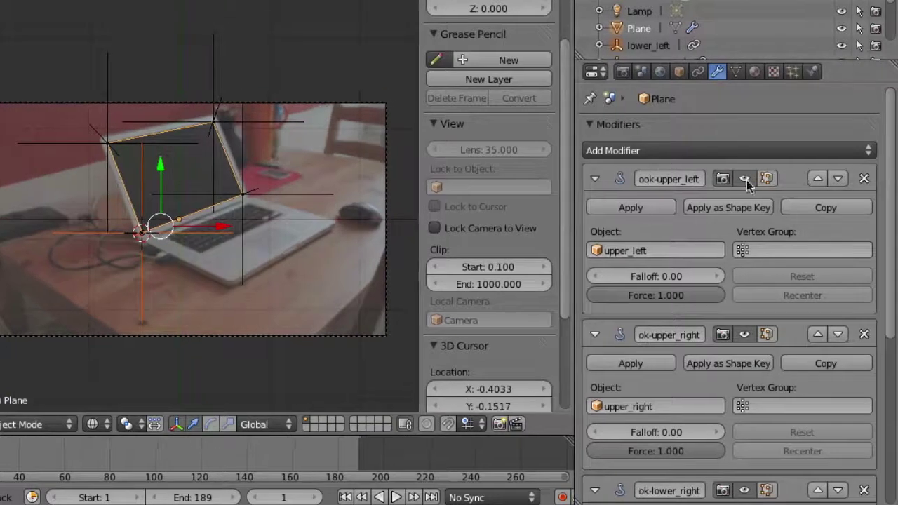
pyautogui.click(593, 179)
pyautogui.click(594, 213)
pyautogui.click(595, 244)
pyautogui.click(594, 275)
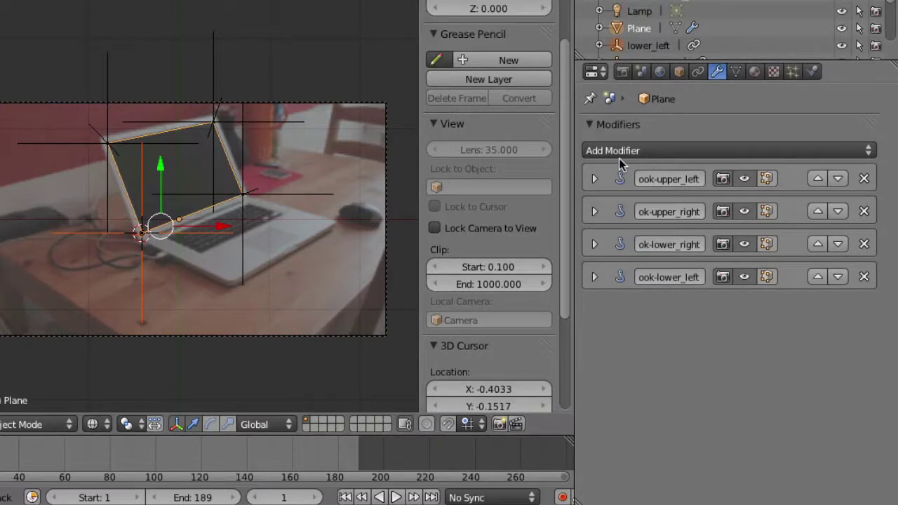
# Add a Subdivision Surface modifier to the plane, set to Simple with 4 render subdivisions.
pyautogui.click(596, 146)
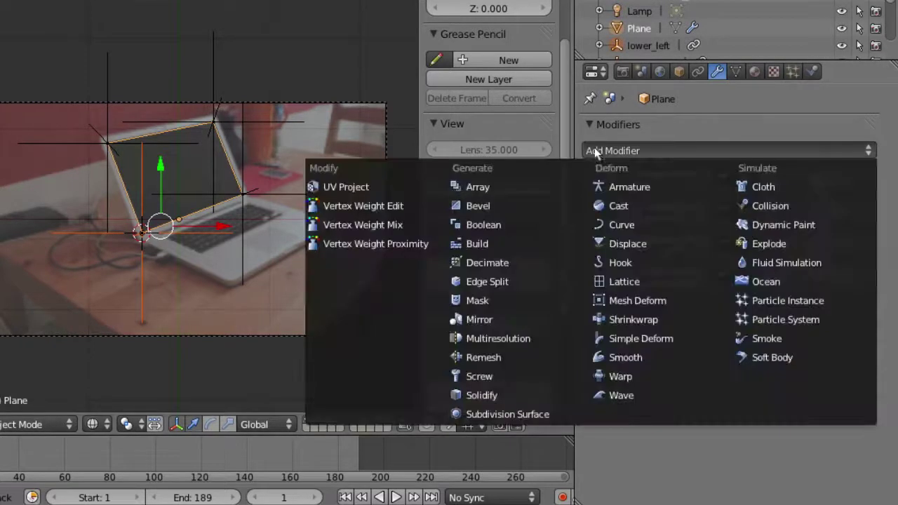
pyautogui.click(542, 413)
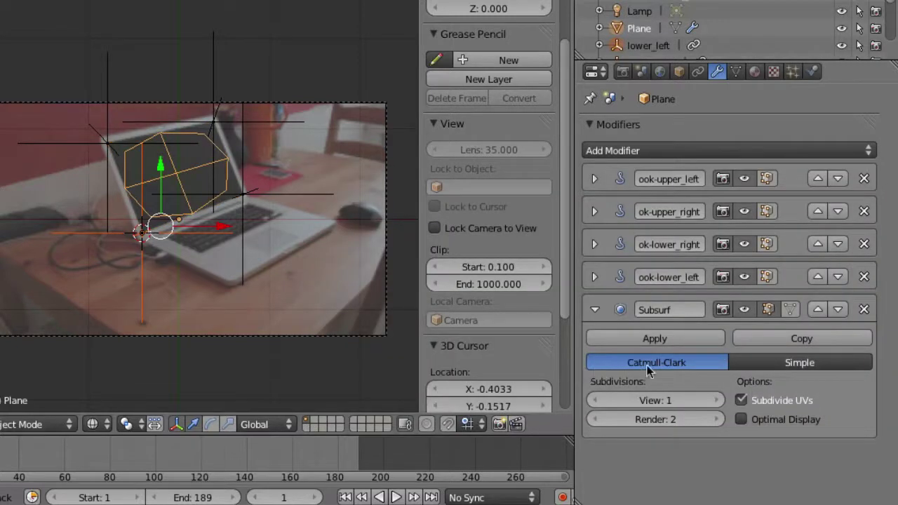
pyautogui.click(818, 363)
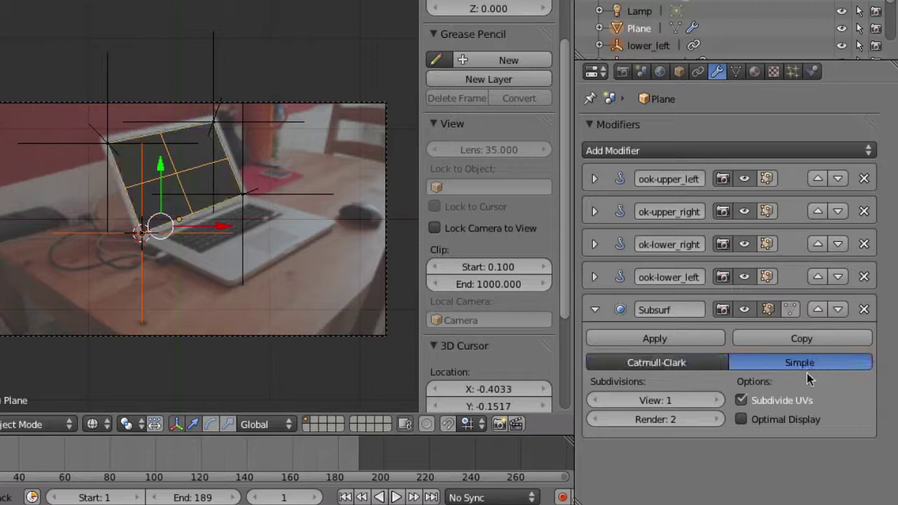
pyautogui.click(717, 419)
pyautogui.click(716, 419)
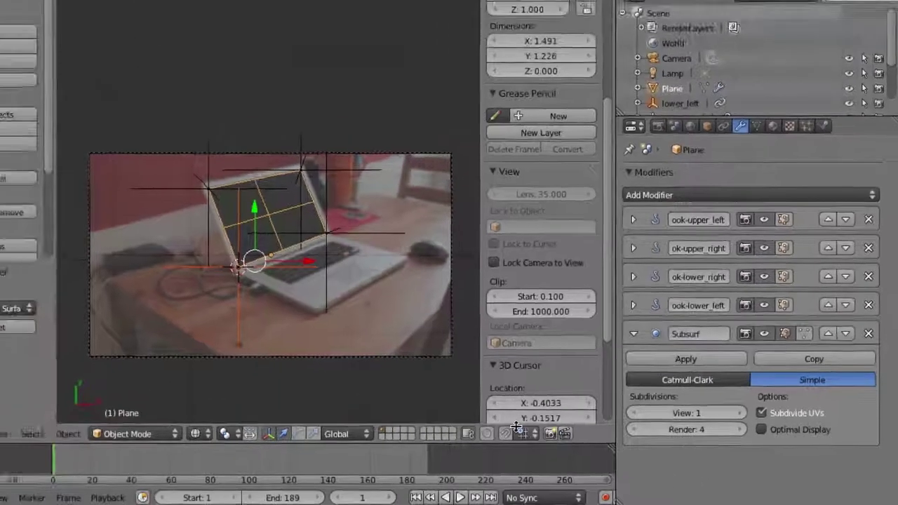
# Render frame 1 to examine how the movie texture sits on the subdivided plane.
pyautogui.press('F12')
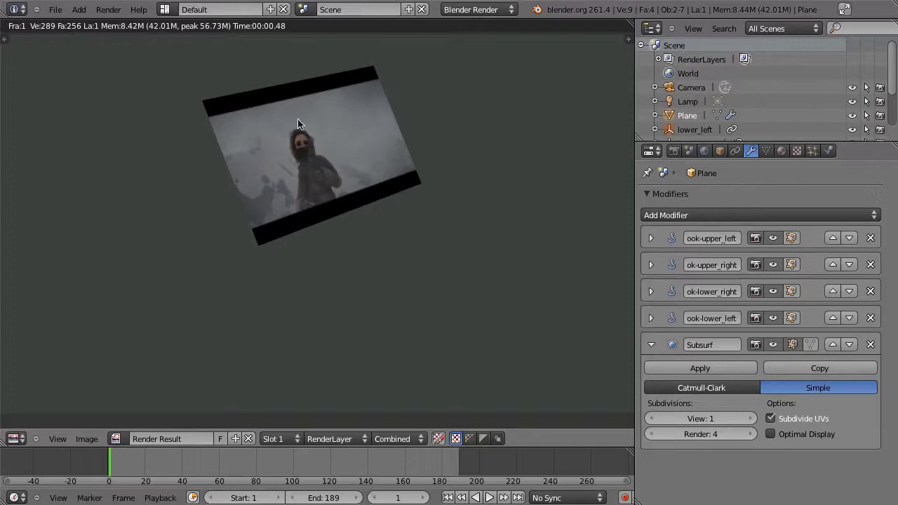
pyautogui.press('Escape')
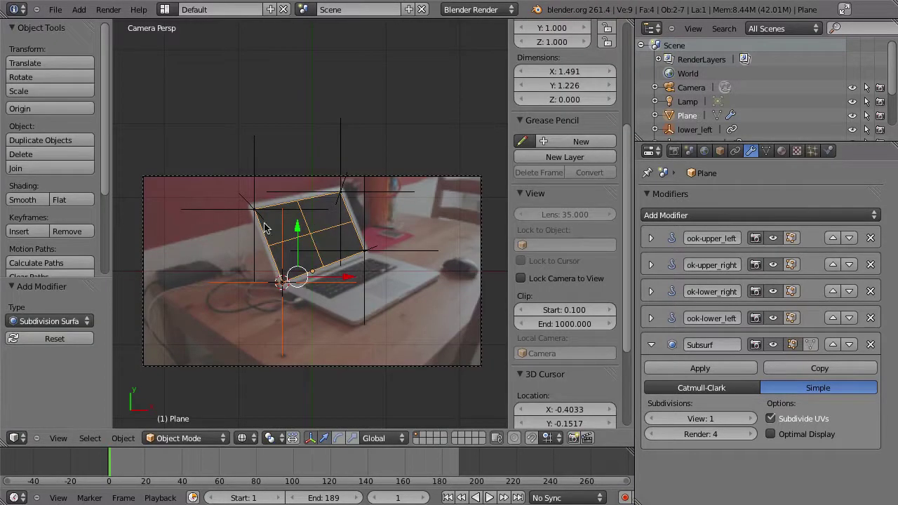
pyautogui.press('F12')
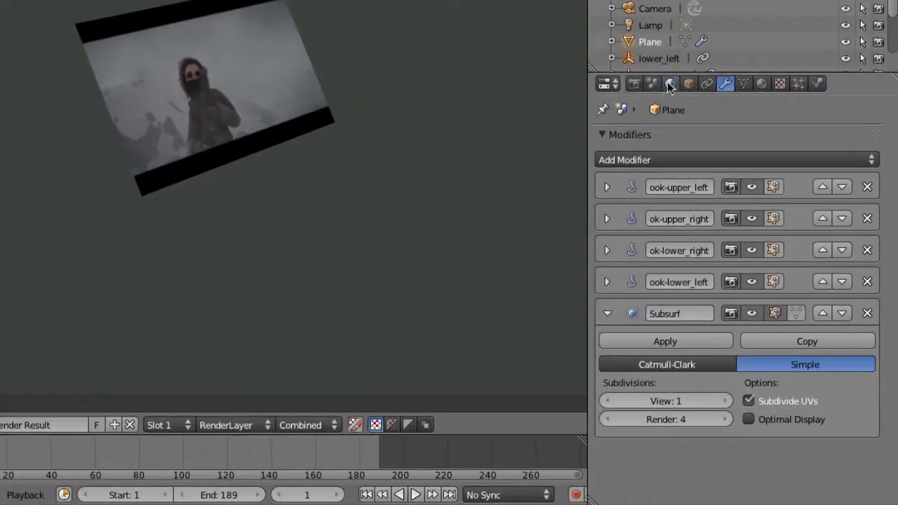
# Set the render shading's alpha mode to Premultiplied, re-render frame 1, and return to the camera view.
pyautogui.click(669, 84)
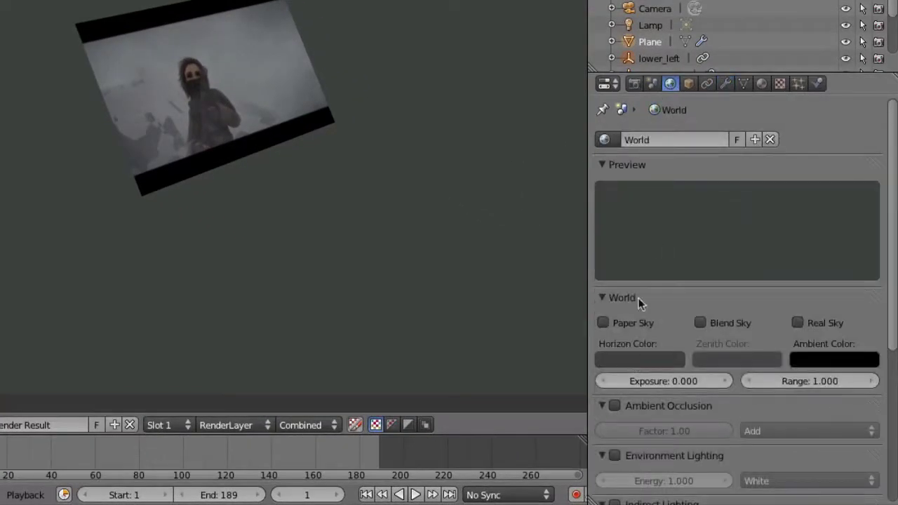
pyautogui.click(634, 85)
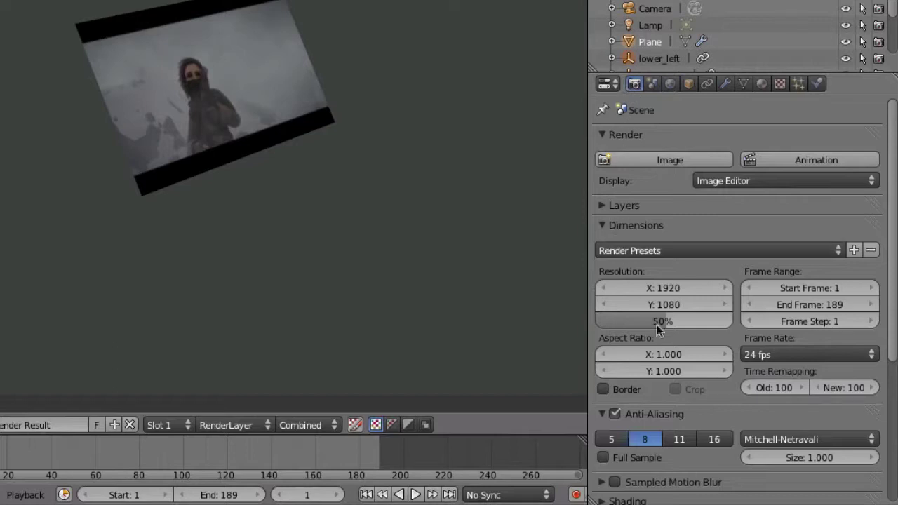
pyautogui.scroll(-8, 658, 330)
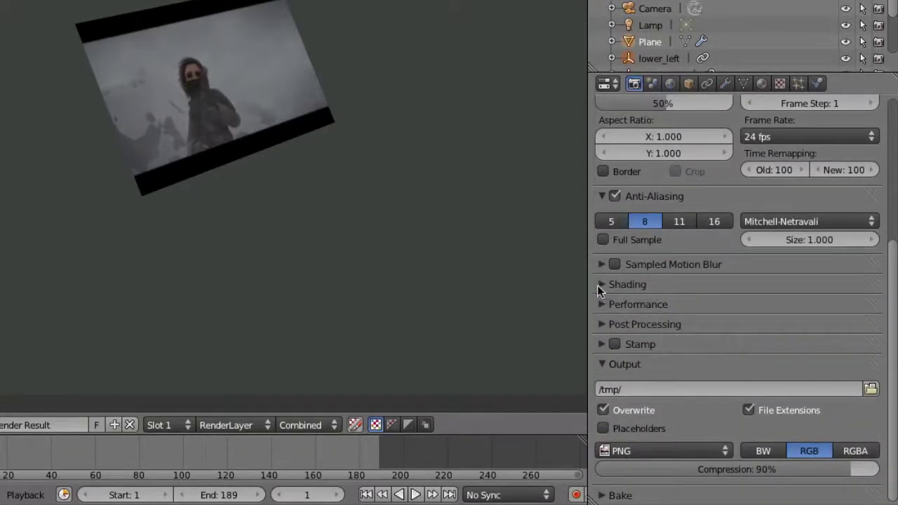
pyautogui.click(597, 285)
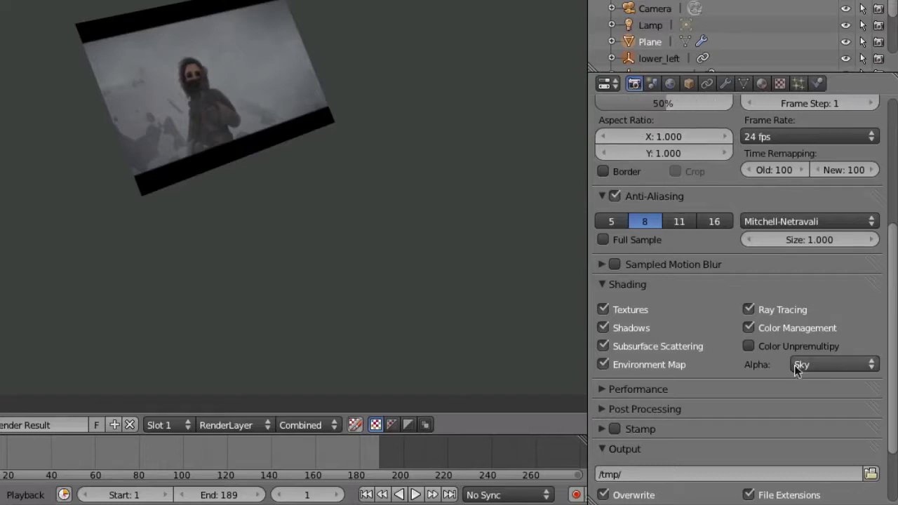
pyautogui.click(819, 362)
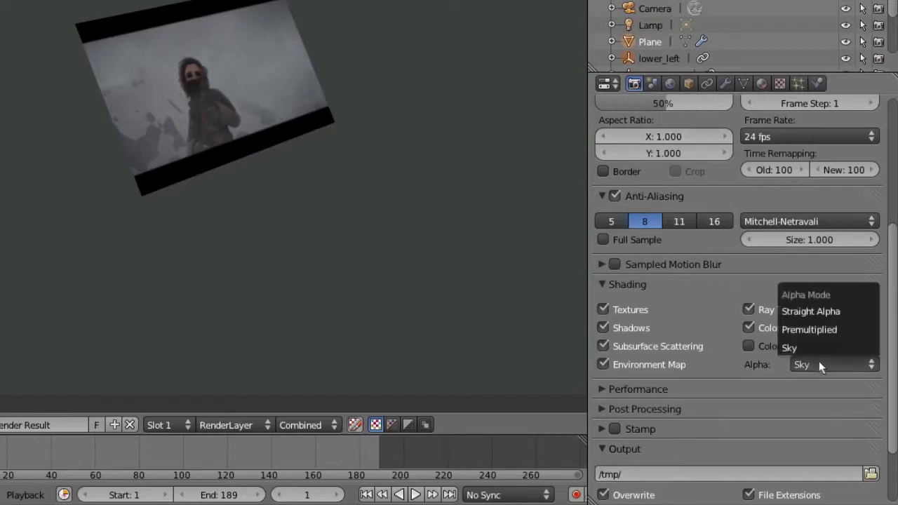
pyautogui.click(842, 328)
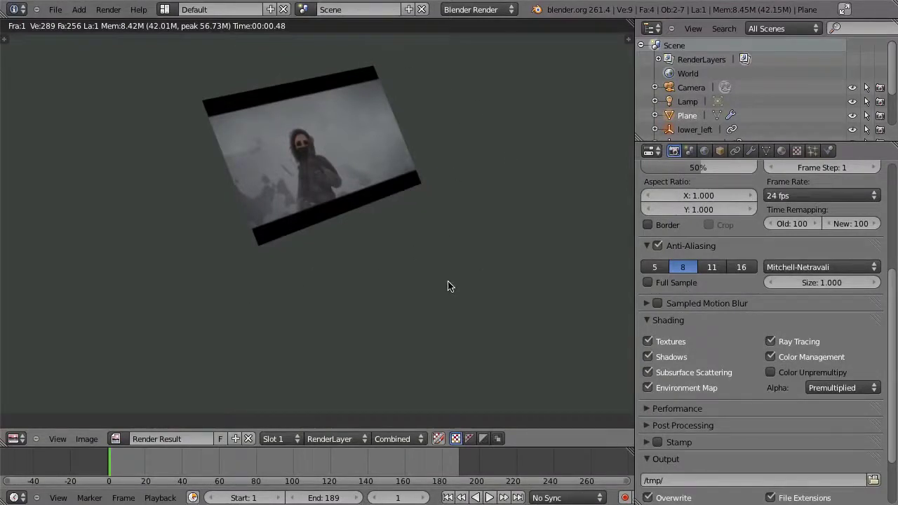
pyautogui.press('F12')
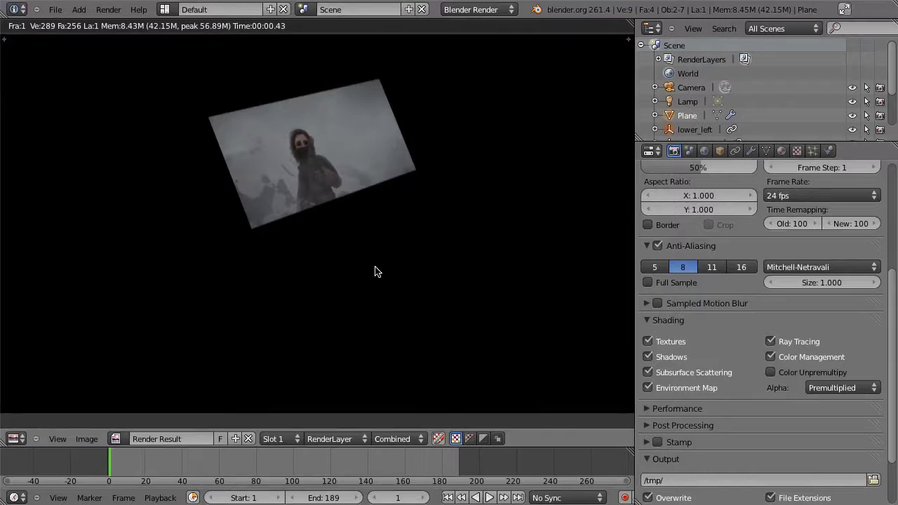
pyautogui.press('Escape')
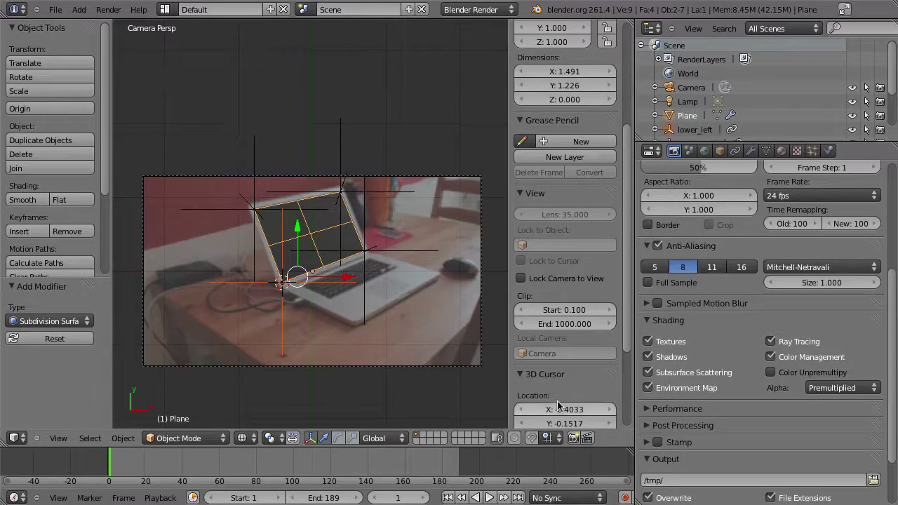
# Switch the 3D view to Texture viewport shading and set its display shading mode to GLSL.
pyautogui.click(241, 437)
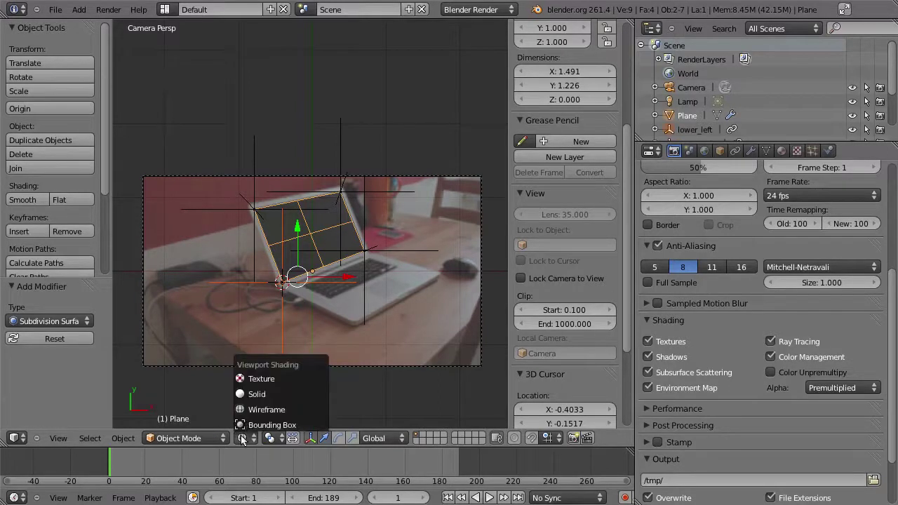
pyautogui.click(276, 379)
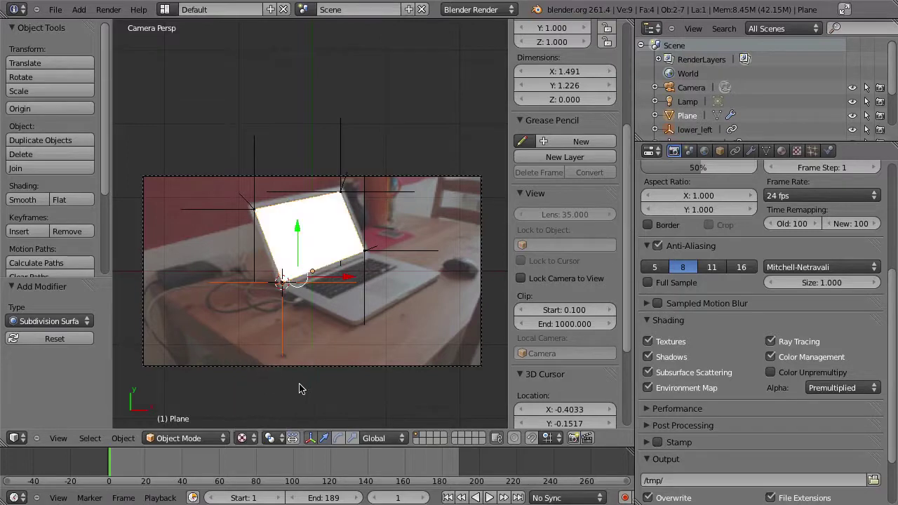
pyautogui.scroll(-1, 558, 321)
pyautogui.scroll(-4, 557, 321)
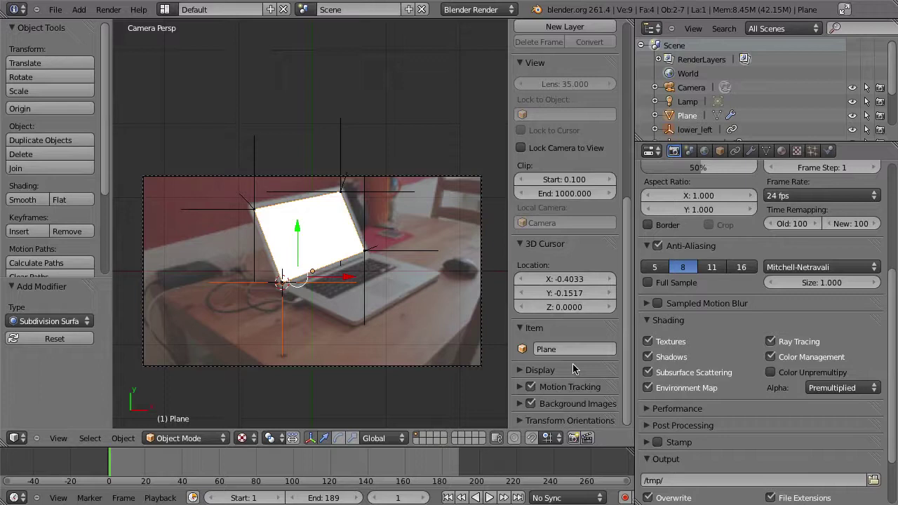
pyautogui.click(519, 374)
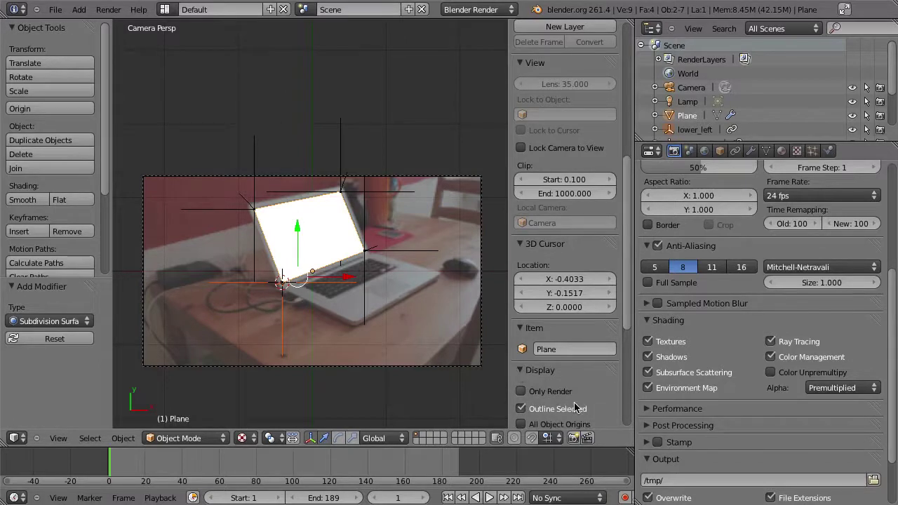
pyautogui.scroll(-7, 547, 393)
pyautogui.scroll(-2, 568, 212)
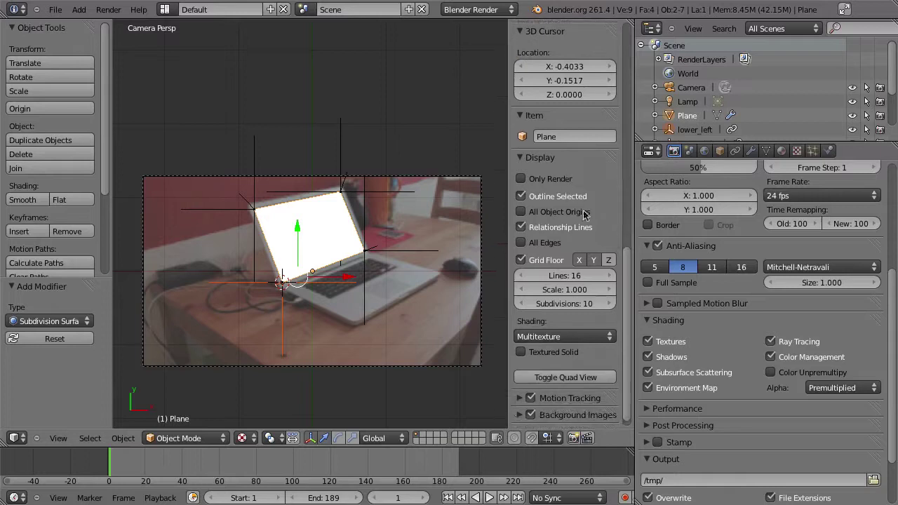
pyautogui.click(554, 335)
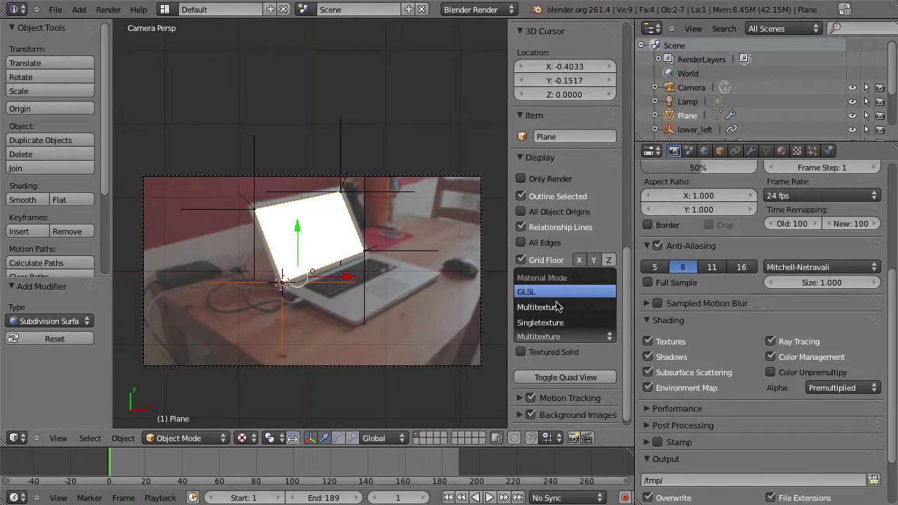
pyautogui.click(555, 307)
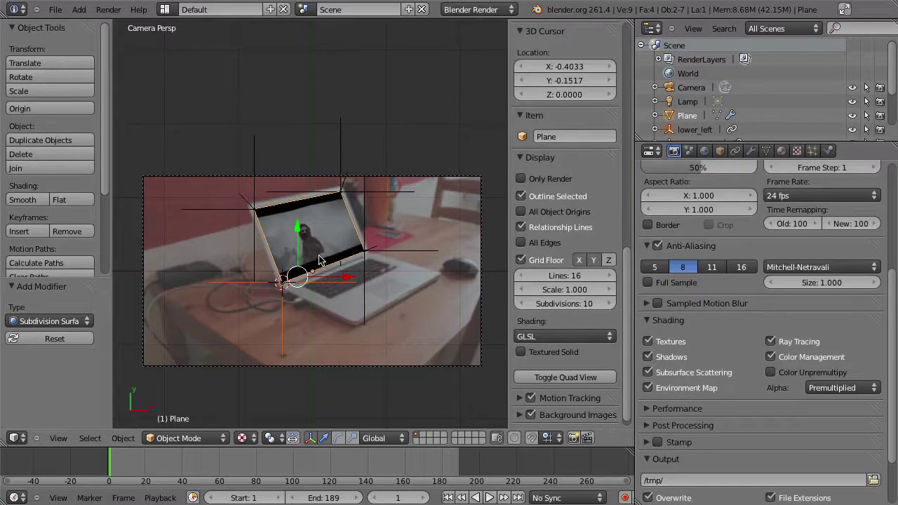
# Inspect the textured plane in the enlarged view and set the Subsurf modifier's view subdivisions to 3.
pyautogui.hotkey('ctrl', 'Up')
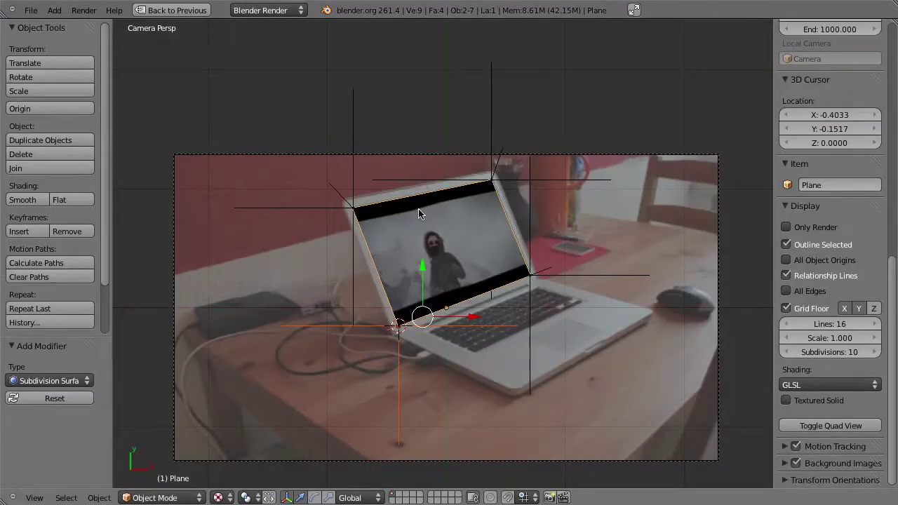
pyautogui.hotkey('ctrl', 'Up')
pyautogui.click(750, 150)
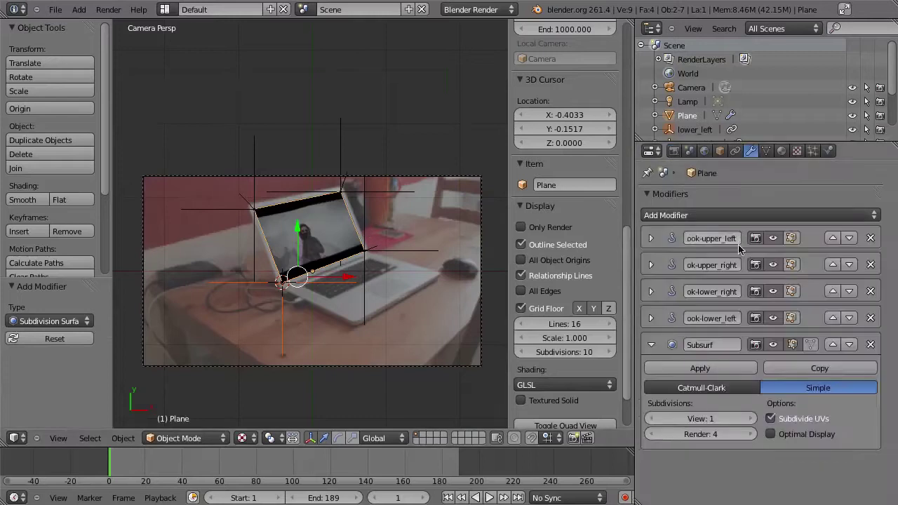
pyautogui.click(750, 418)
pyautogui.click(751, 419)
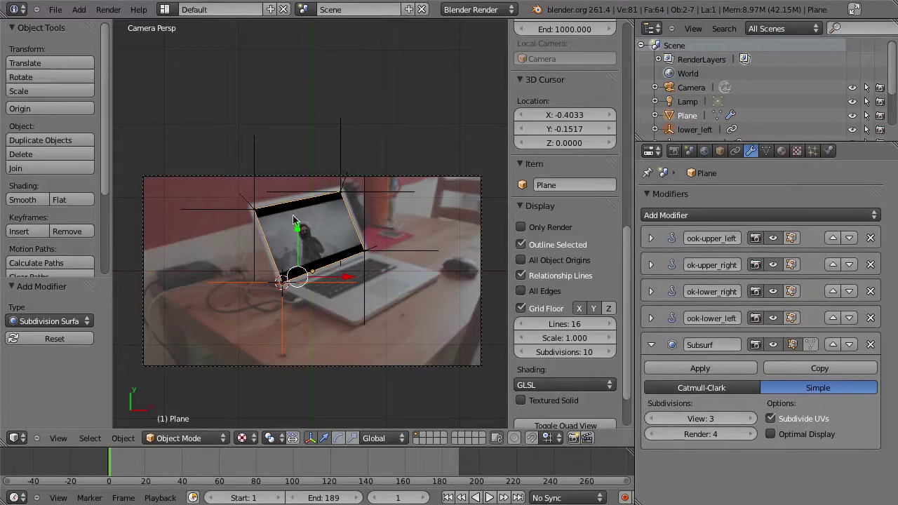
# Play the animation in the maximized camera view to check the tracked screen, and return to frame 1 in the normal layout.
pyautogui.hotkey('ctrl', 'Up')
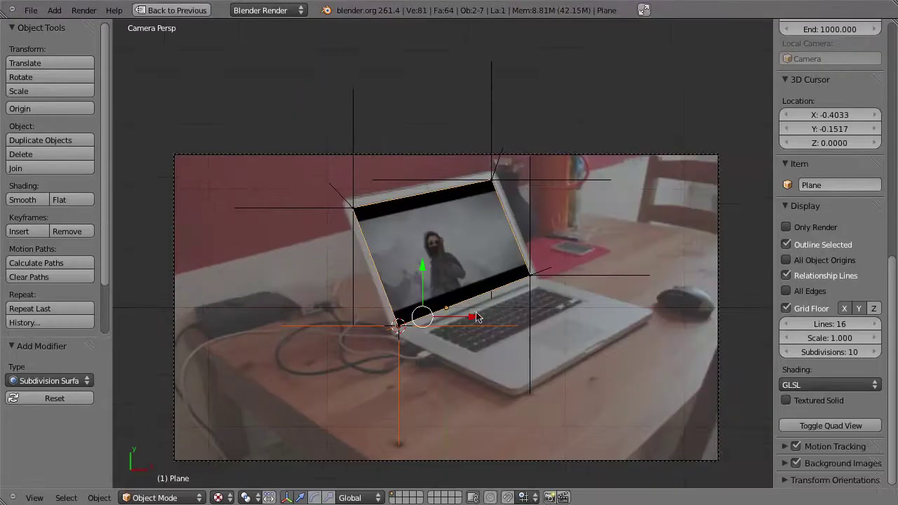
pyautogui.hotkey('alt', 'a')
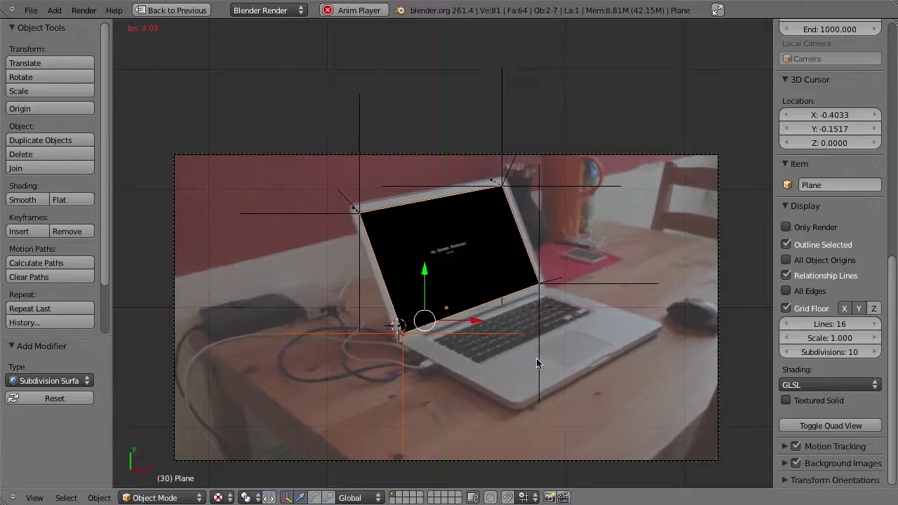
pyautogui.press('Escape')
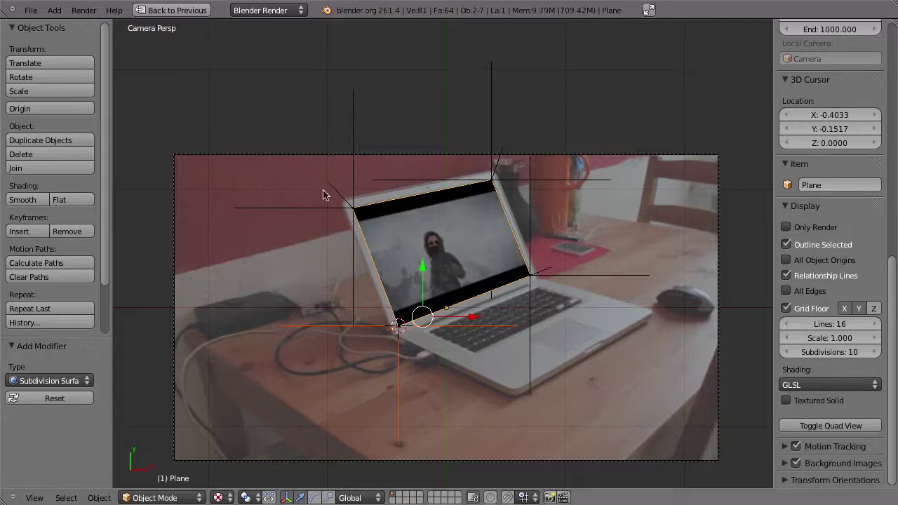
pyautogui.hotkey('ctrl', 'Up')
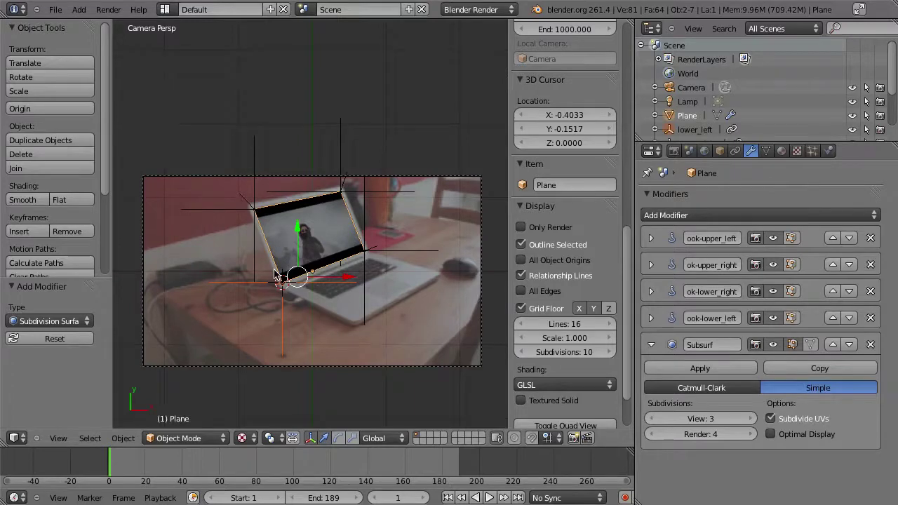
# Switch to the Compositing screen layout and enable Use Nodes and Backdrop for the compositor.
pyautogui.hotkey('ctrl', 'Left')
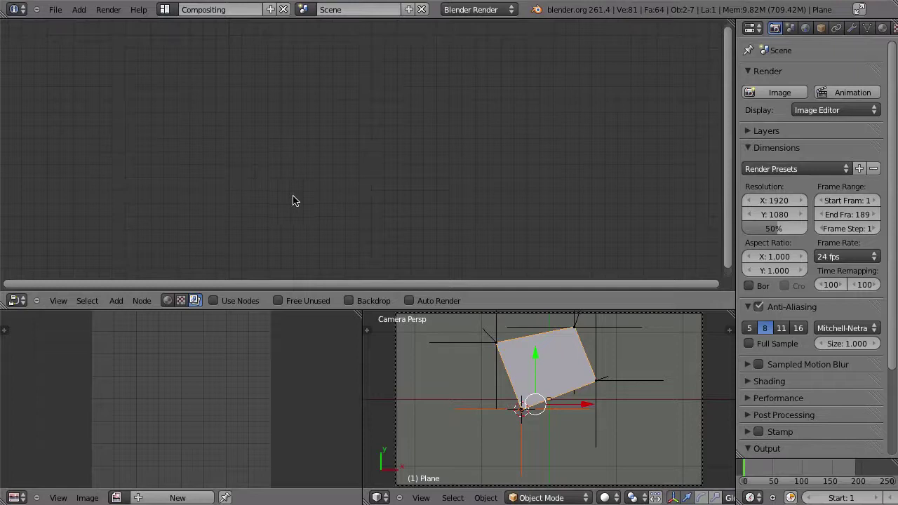
pyautogui.click(214, 300)
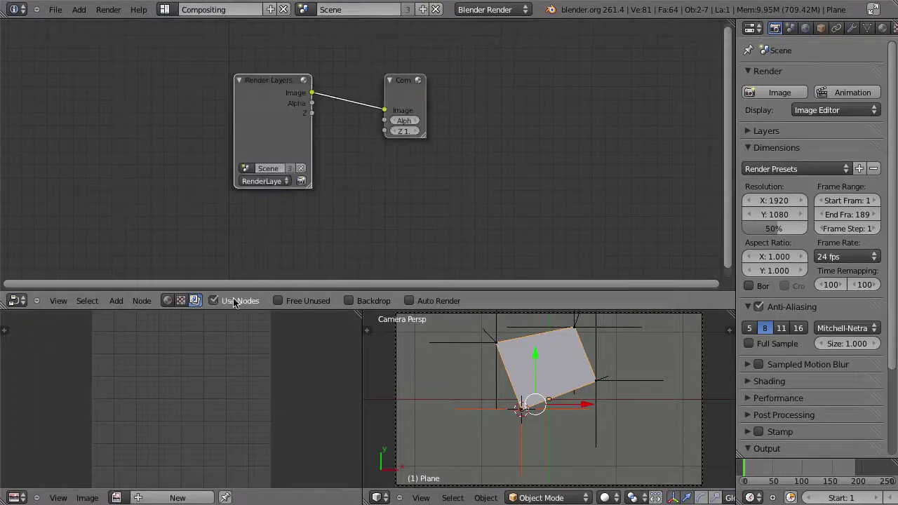
pyautogui.click(347, 300)
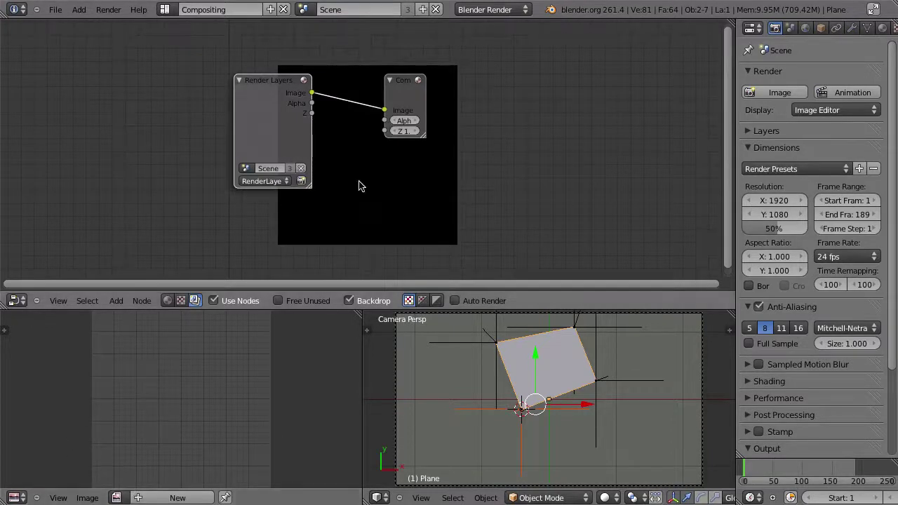
# Add a Viewer node below the Composite node and display the Viewer Node image in the image editor.
pyautogui.hotkey('shift', 'a')
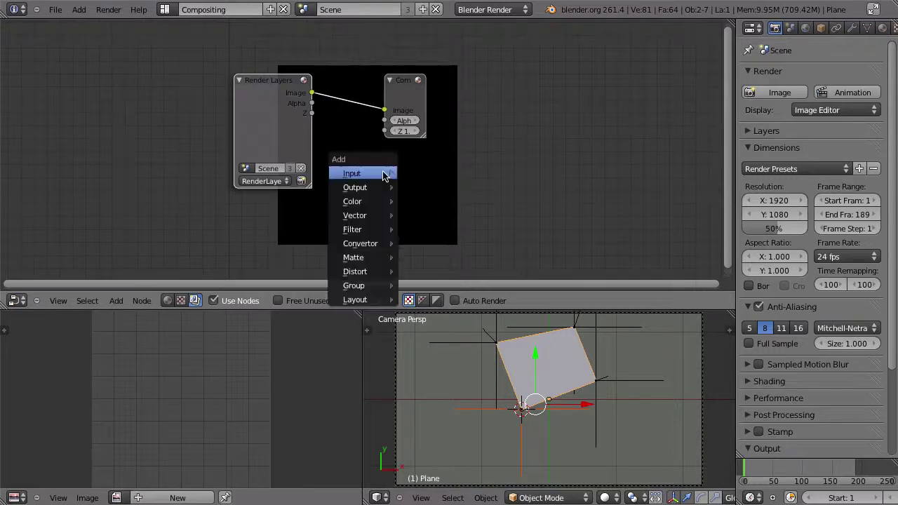
pyautogui.moveTo(382, 187)
pyautogui.click(431, 197)
pyautogui.click(448, 202)
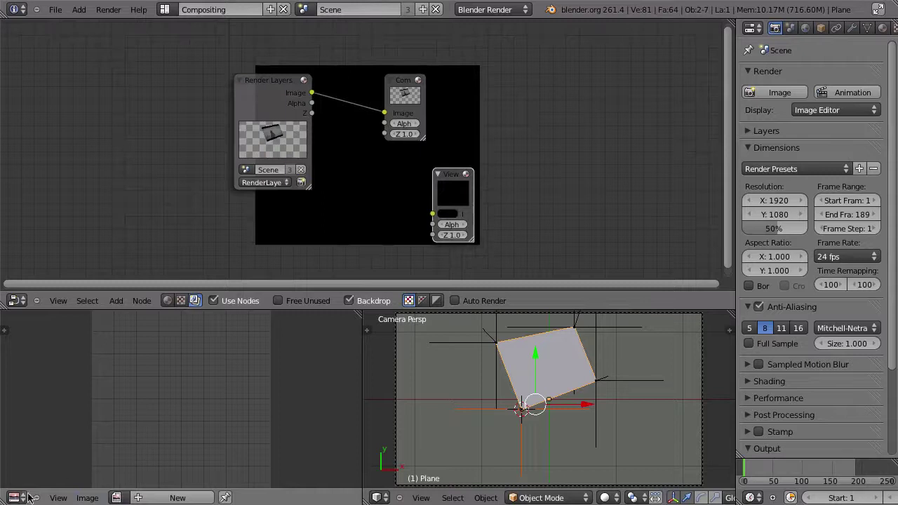
pyautogui.click(116, 497)
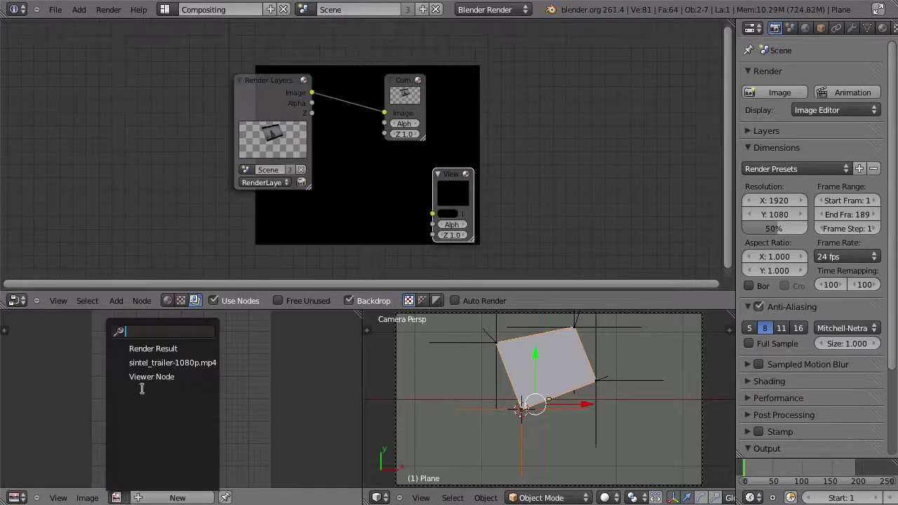
pyautogui.click(172, 378)
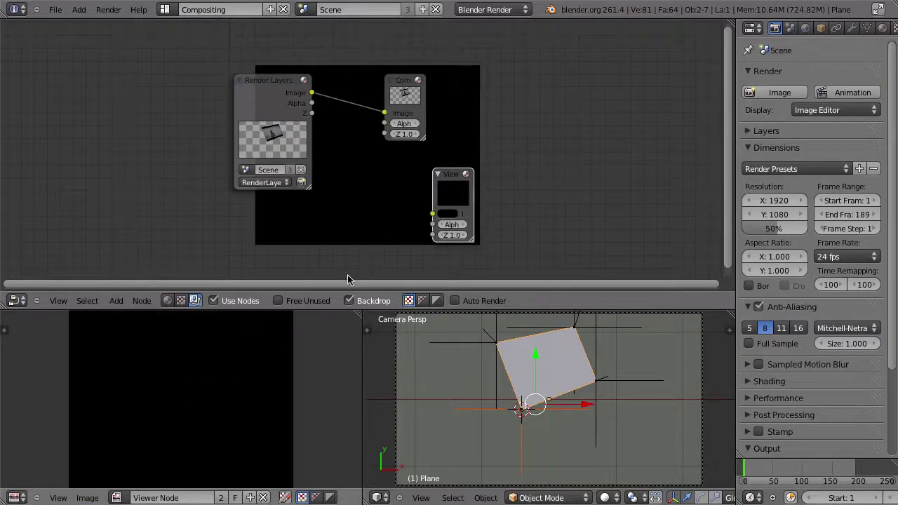
# Move the Viewer node aside, disable the backdrop, and connect the Render Layers image output to the Viewer.
pyautogui.moveTo(460, 200); pyautogui.dragTo(479, 188)
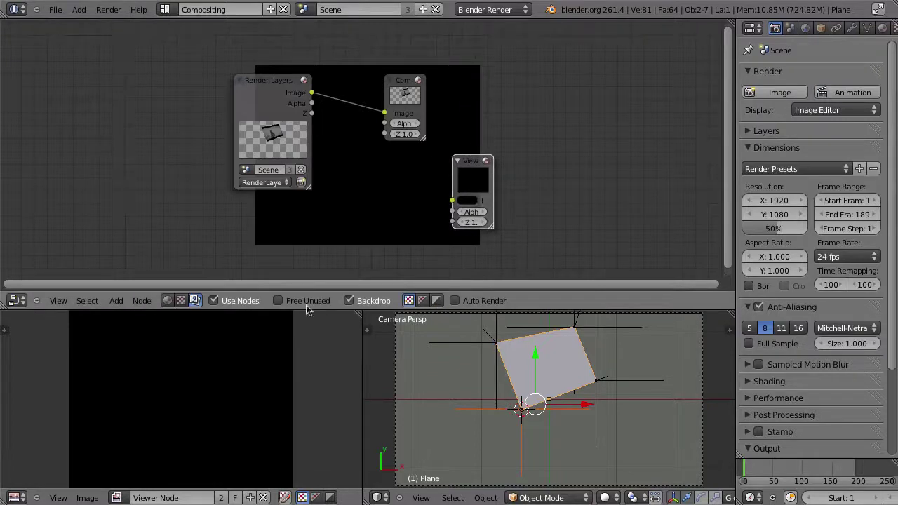
pyautogui.click(348, 301)
pyautogui.moveTo(312, 94); pyautogui.dragTo(449, 194)
pyautogui.moveTo(312, 94); pyautogui.dragTo(453, 201)
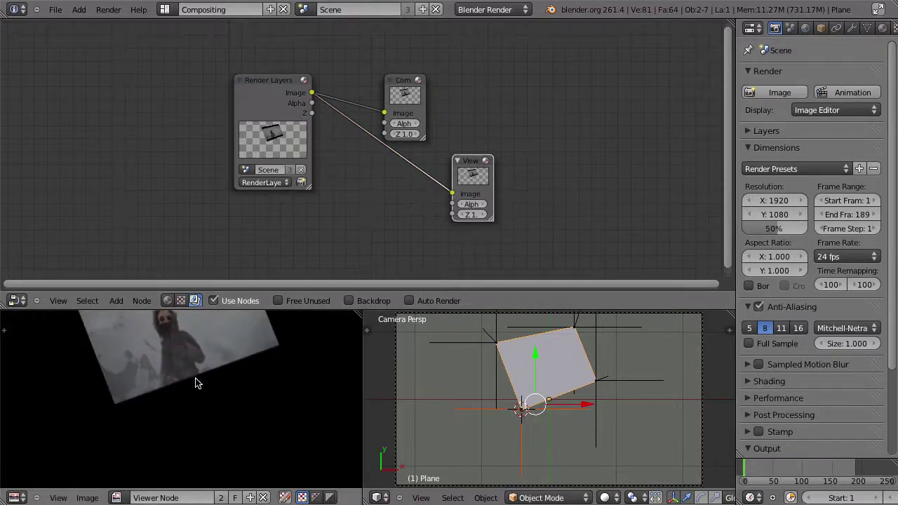
# Maximize the node editor with Backdrop enabled and move the Render Layers node clear of the rendered image.
pyautogui.hotkey('ctrl', 'Up')
pyautogui.click(326, 498)
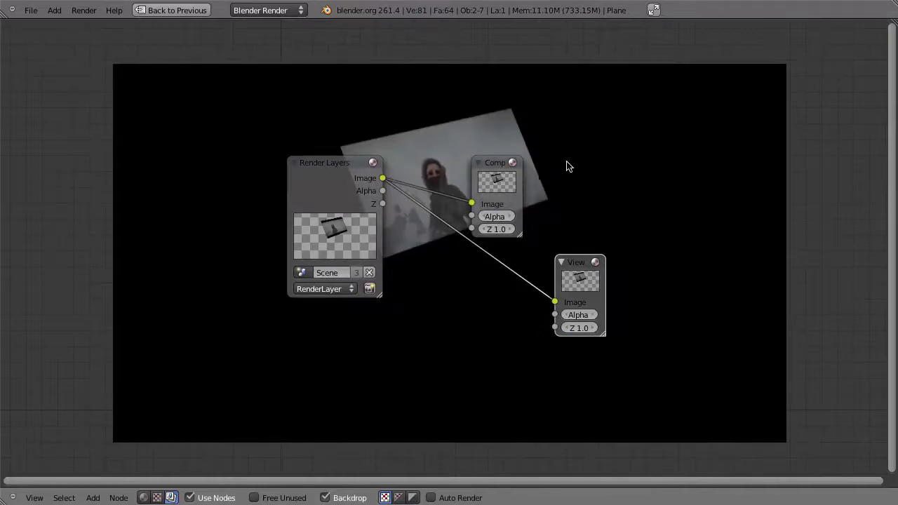
pyautogui.moveTo(334, 192); pyautogui.dragTo(176, 247)
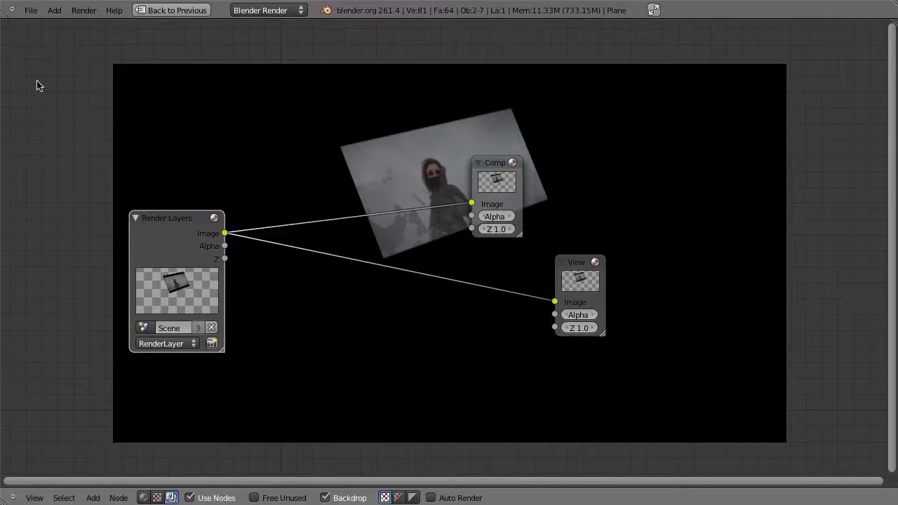
# Add a Movie Clip input node using the laptop clip and place it above the Render Layers node.
pyautogui.hotkey('shift', 'a')
pyautogui.moveTo(32, 69)
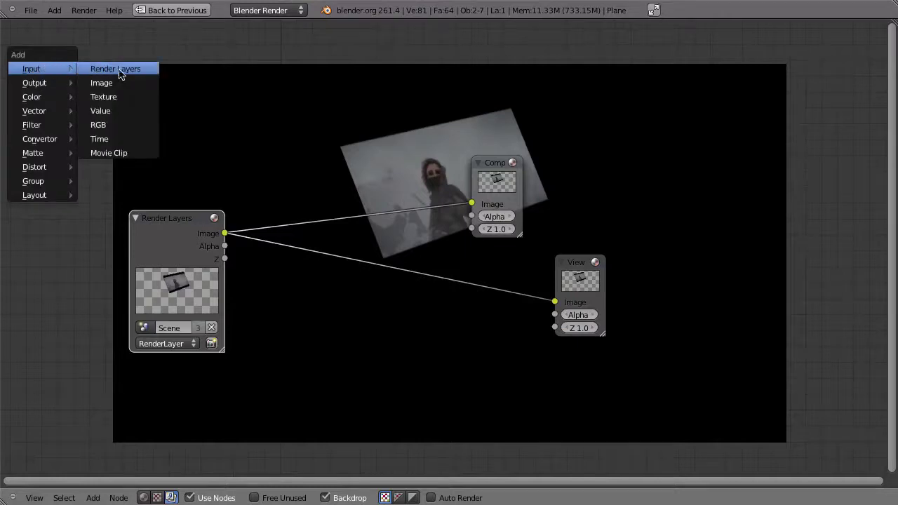
pyautogui.click(109, 152)
pyautogui.click(130, 246)
pyautogui.click(150, 267)
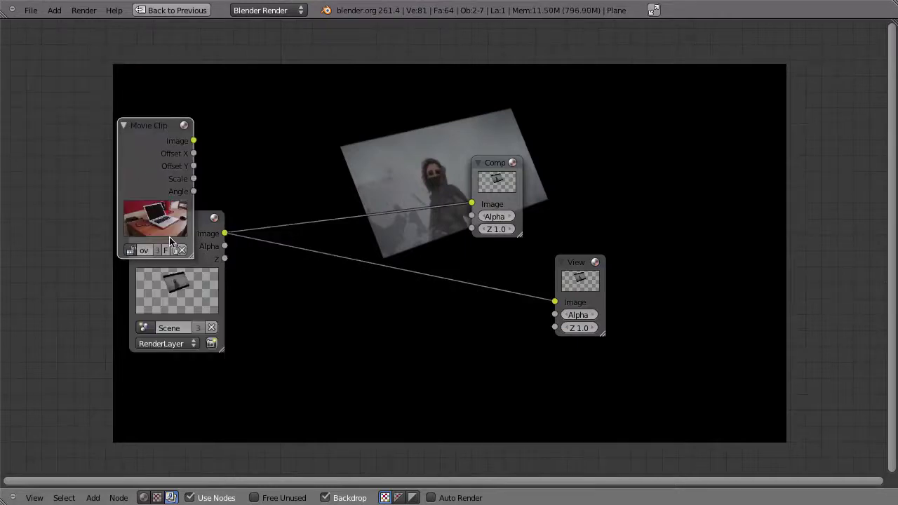
pyautogui.moveTo(122, 186); pyautogui.dragTo(41, 111)
# Add a Scale node set to Render Size, feed it the Movie Clip image, and preview its output in the Viewer.
pyautogui.hotkey('shift', 'a')
pyautogui.moveTo(211, 104)
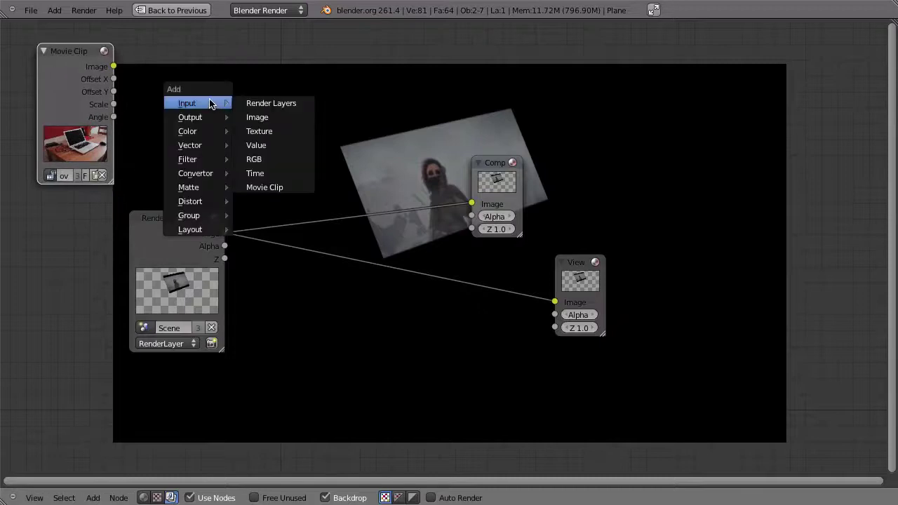
pyautogui.moveTo(209, 201)
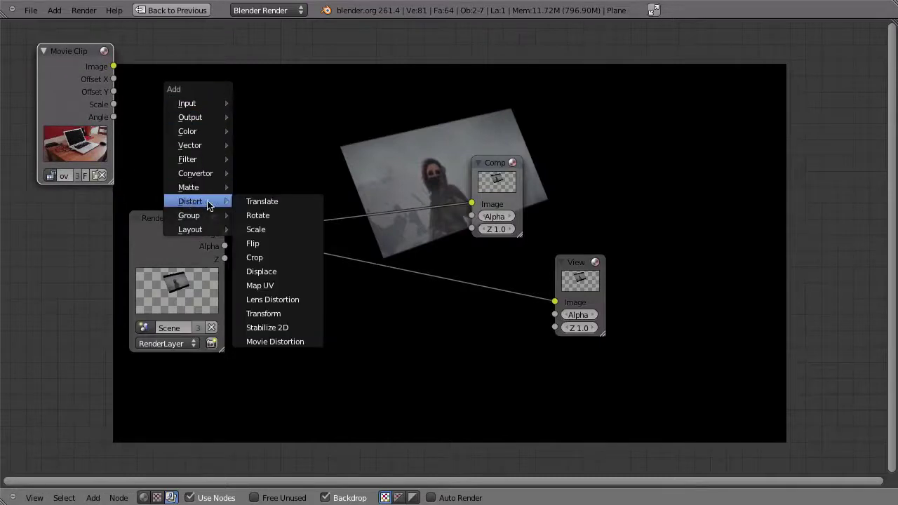
pyautogui.click(276, 229)
pyautogui.click(227, 92)
pyautogui.click(246, 104)
pyautogui.click(231, 49)
pyautogui.moveTo(113, 66); pyautogui.dragTo(203, 119)
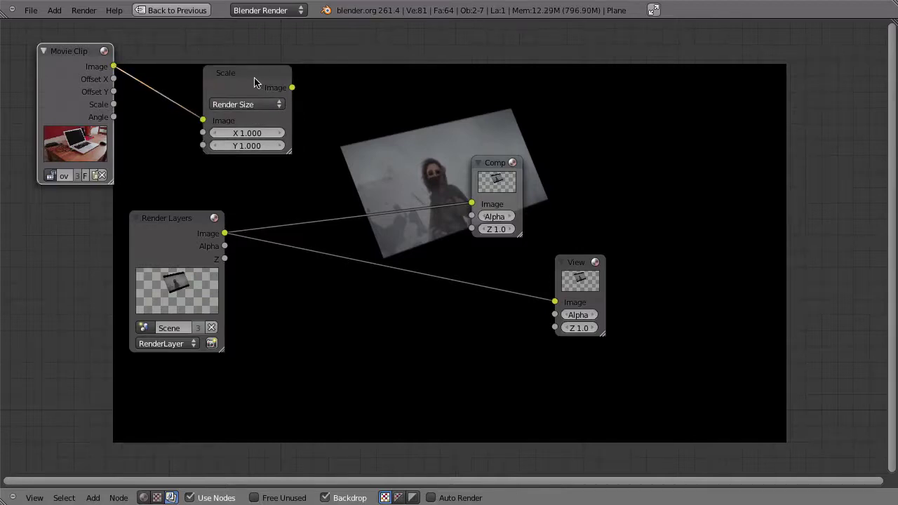
pyautogui.keyDown('ctrl'); pyautogui.keyDown('shift'); pyautogui.click(257, 80); pyautogui.keyUp('shift'); pyautogui.keyUp('ctrl')
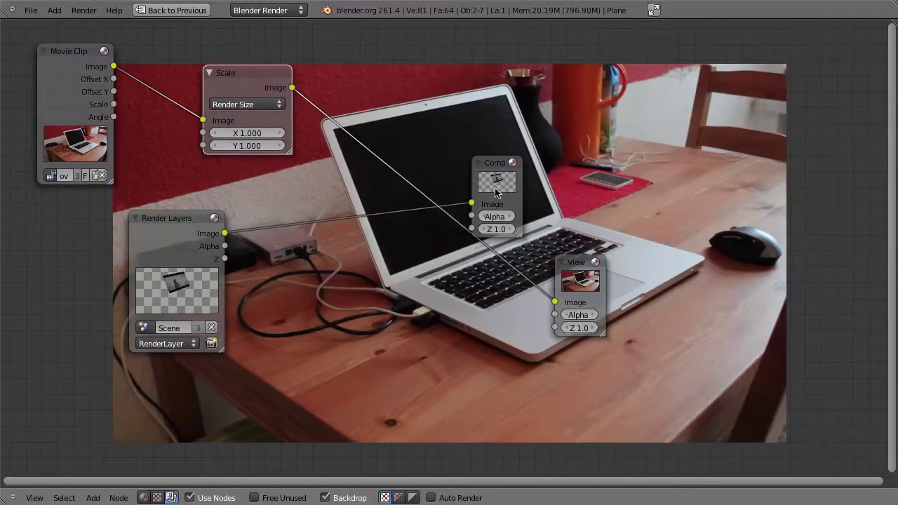
# Spread the Render Layers and Composite nodes apart, and replace the link between them with one from Render Layers to the Viewer.
pyautogui.moveTo(498, 190); pyautogui.dragTo(663, 155)
pyautogui.moveTo(191, 239); pyautogui.dragTo(100, 253)
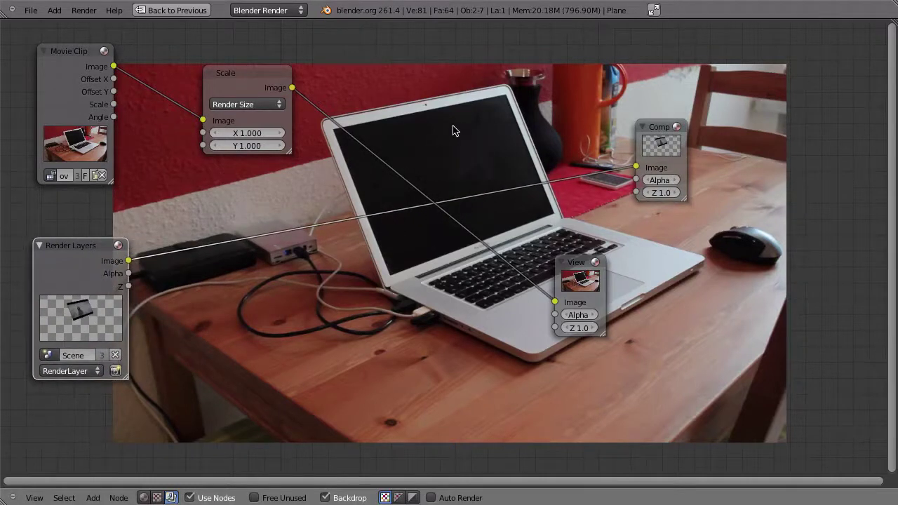
pyautogui.moveTo(653, 164); pyautogui.dragTo(773, 241)
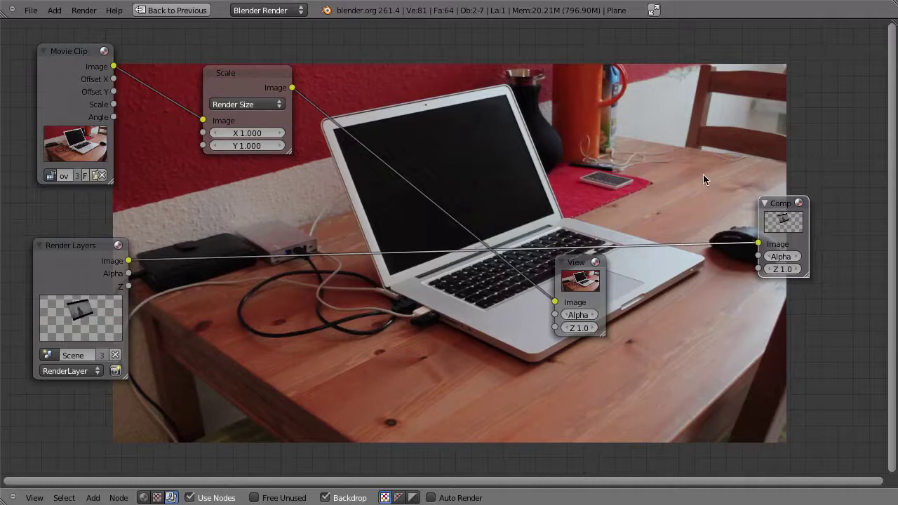
pyautogui.keyDown('ctrl'); pyautogui.moveTo(707, 242); pyautogui.dragTo(715, 288, button='right'); pyautogui.keyUp('ctrl')
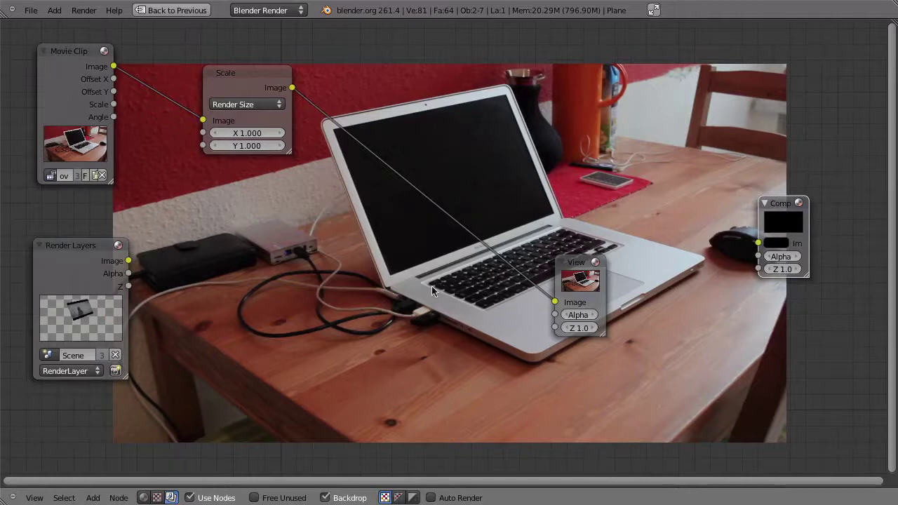
pyautogui.keyDown('ctrl'); pyautogui.keyDown('shift'); pyautogui.click(68, 261); pyautogui.keyUp('shift'); pyautogui.keyUp('ctrl')
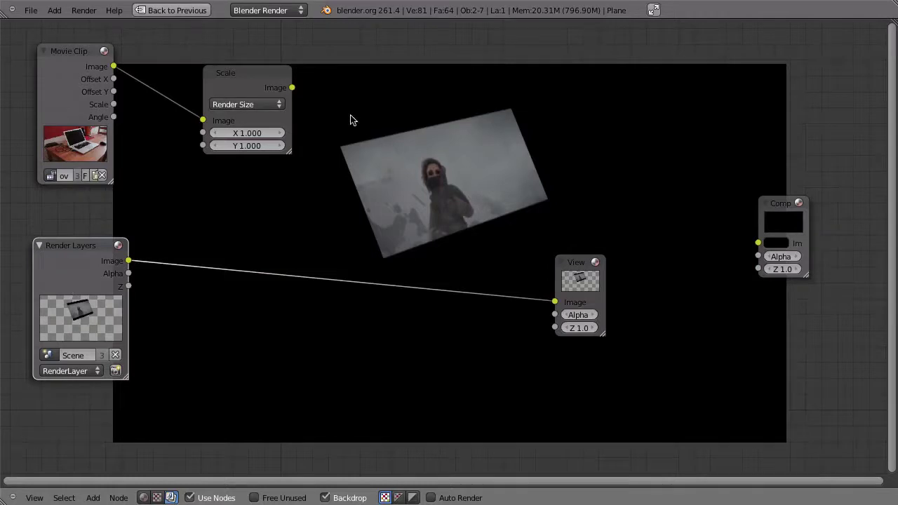
# Add an AlphaOver node, place it between the Scale and Composite nodes, and shift the Render Layers node clear of the image.
pyautogui.hotkey('shift', 'a')
pyautogui.moveTo(320, 64)
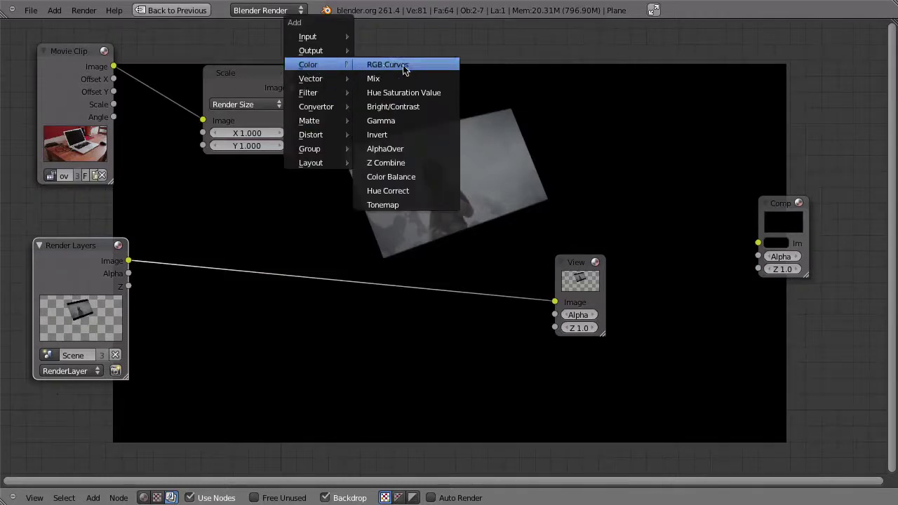
pyautogui.click(389, 149)
pyautogui.click(458, 116)
pyautogui.moveTo(476, 199); pyautogui.dragTo(540, 197)
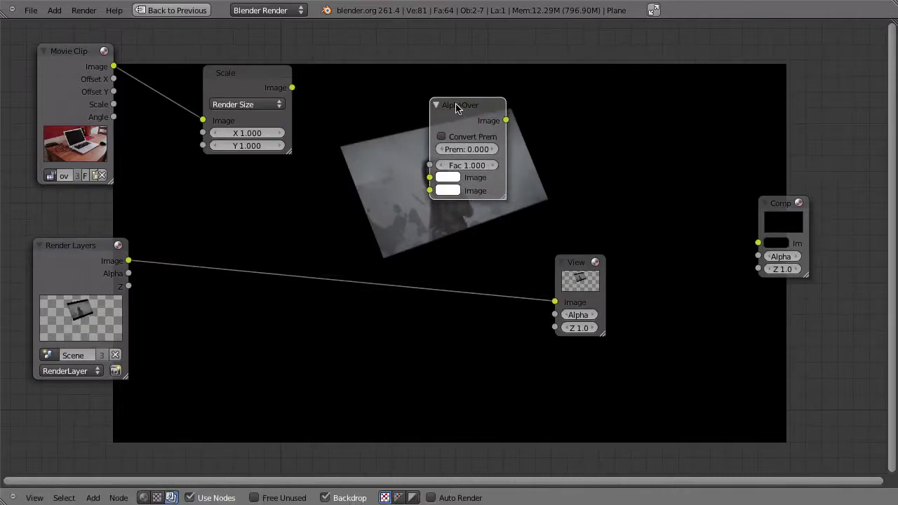
pyautogui.moveTo(437, 112); pyautogui.dragTo(460, 95)
pyautogui.moveTo(293, 87)
pyautogui.mouseDown()
pyautogui.moveTo(337, 94)
pyautogui.moveTo(289, 99)
pyautogui.mouseUp()
pyautogui.moveTo(80, 267); pyautogui.dragTo(56, 279)
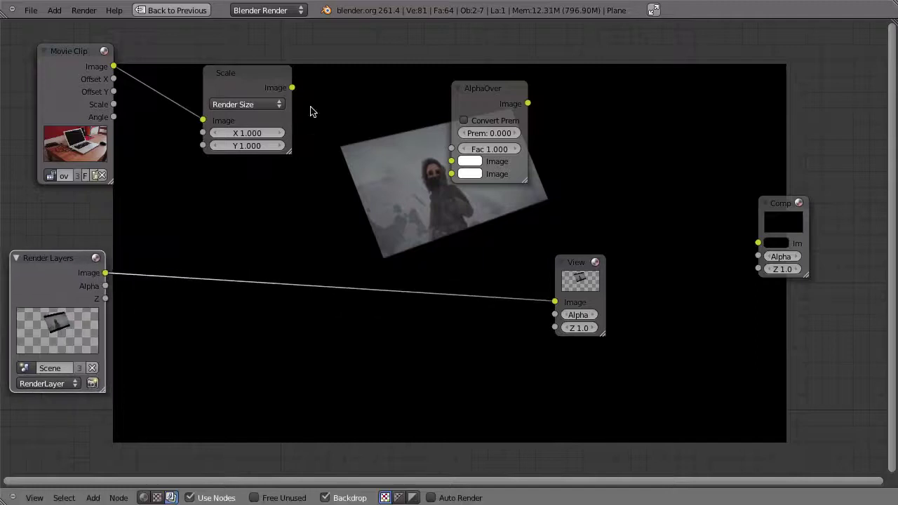
# Link Scale to the first and Render Layers to the second image input of AlphaOver, and preview the result in the Viewer.
pyautogui.moveTo(293, 88); pyautogui.dragTo(463, 162)
pyautogui.moveTo(105, 273); pyautogui.dragTo(451, 174)
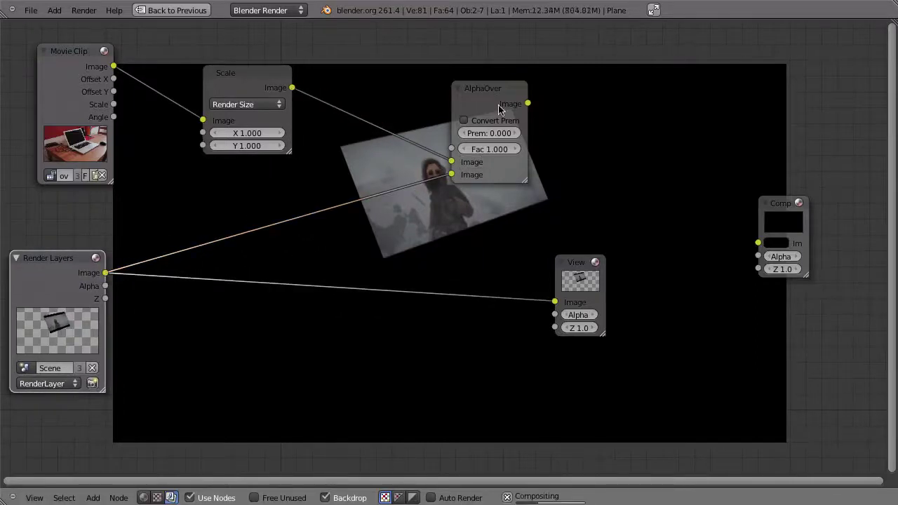
pyautogui.keyDown('ctrl'); pyautogui.keyDown('shift'); pyautogui.click(503, 108); pyautogui.keyUp('shift'); pyautogui.keyUp('ctrl')
pyautogui.moveTo(495, 216); pyautogui.dragTo(346, 300, button='middle')
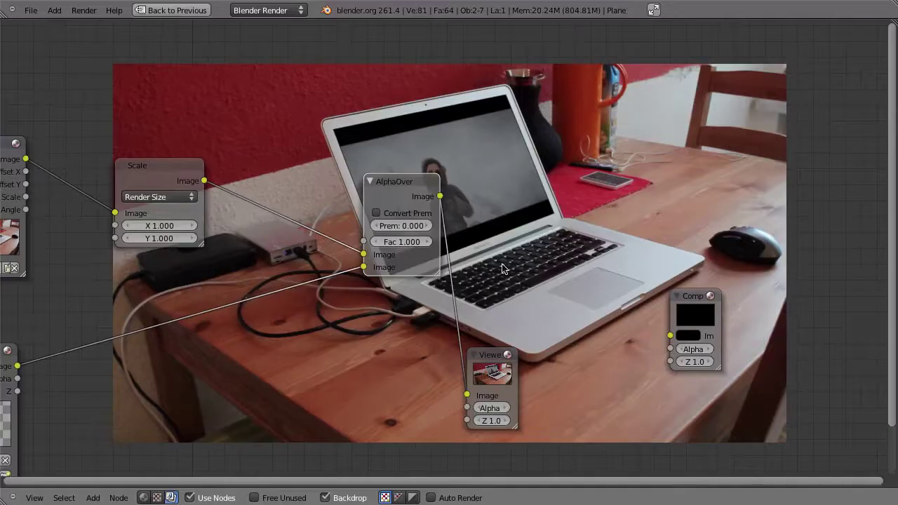
# Switch to the Default layout and hide the Sintel screen plane in the camera view to reveal the footage behind it.
pyautogui.hotkey('ctrl', 'Up')
pyautogui.hotkey('ctrl', 'Right')
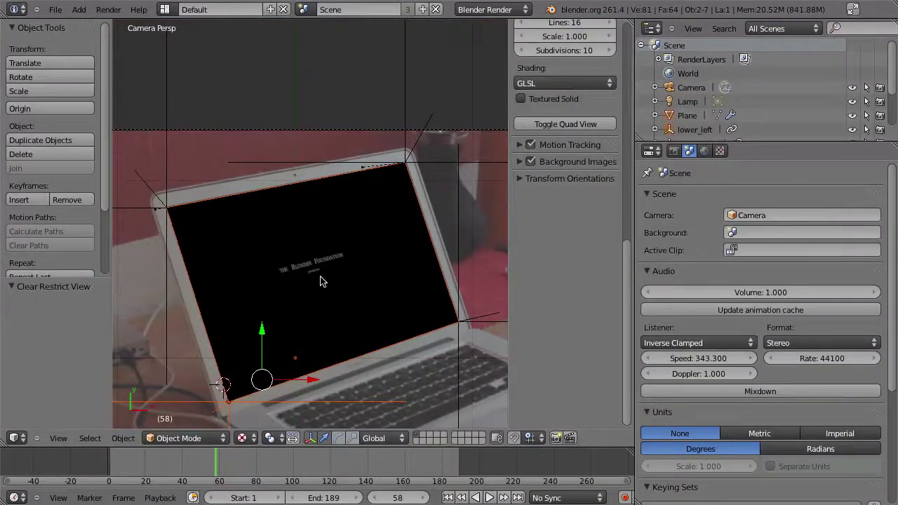
pyautogui.keyDown('shift'); pyautogui.moveTo(259, 312); pyautogui.dragTo(360, 256, button='middle'); pyautogui.keyUp('shift')
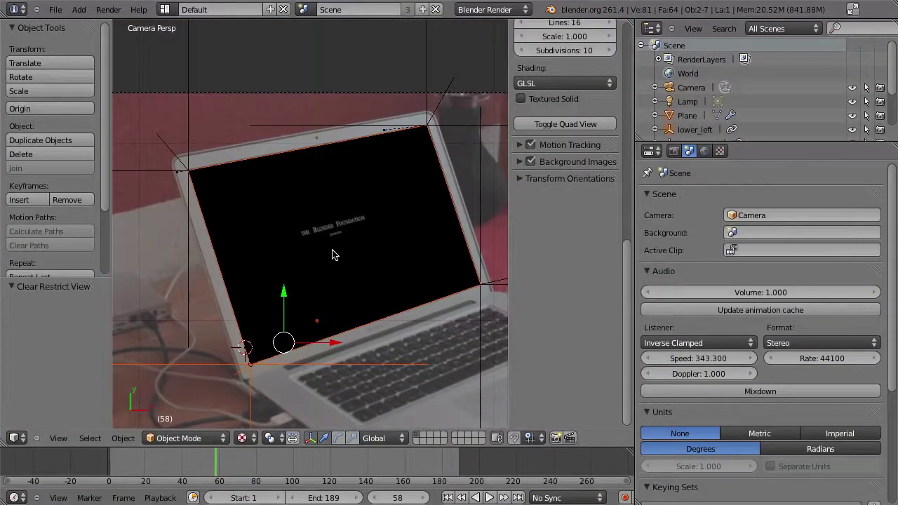
pyautogui.rightClick(287, 233)
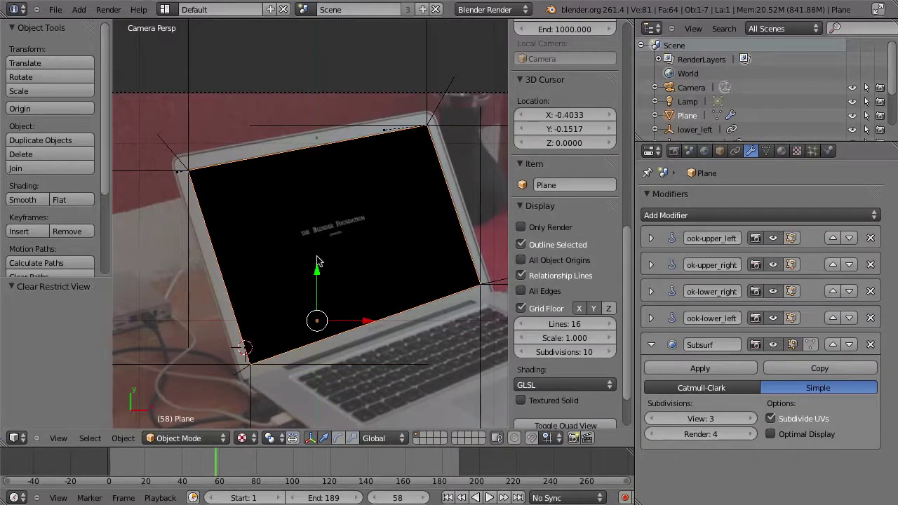
pyautogui.press('h')
# Go to frame 90, render it, and frame all compositing nodes over the backdrop.
pyautogui.moveTo(217, 464); pyautogui.dragTo(275, 463)
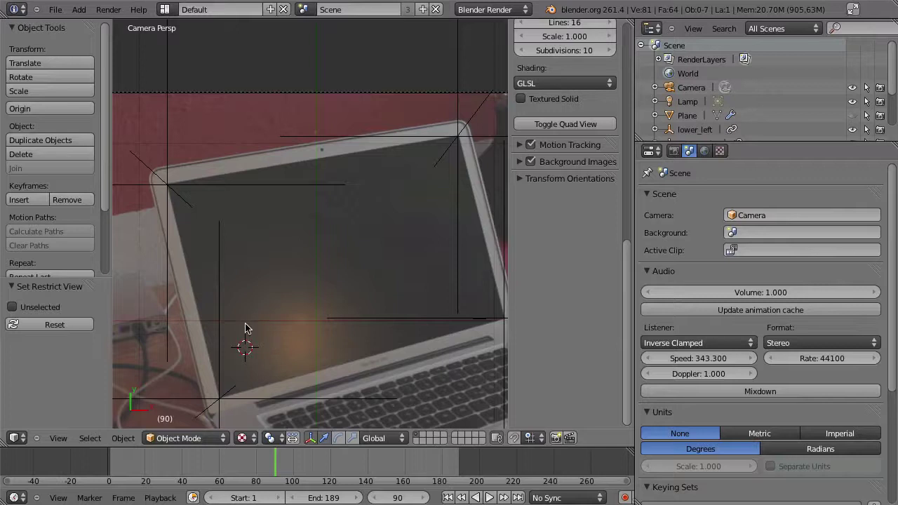
pyautogui.press('F12')
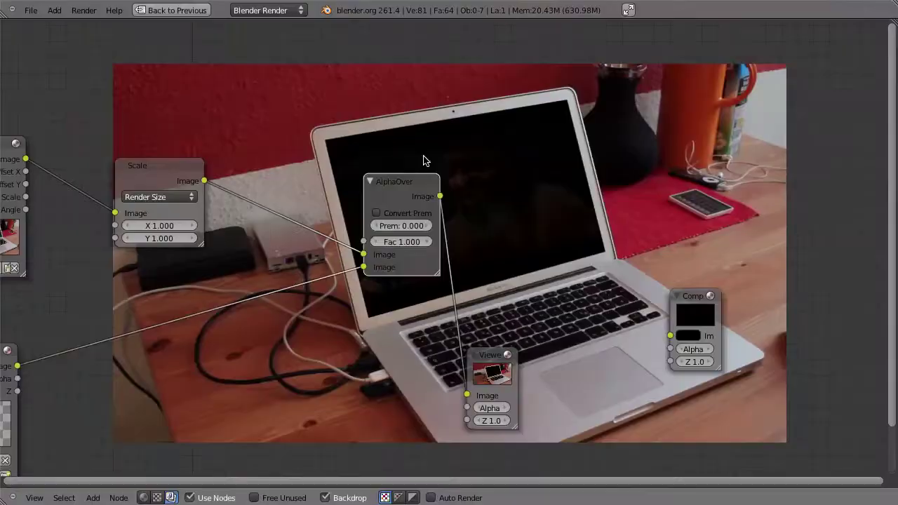
pyautogui.moveTo(477, 242); pyautogui.dragTo(432, 226, button='middle')
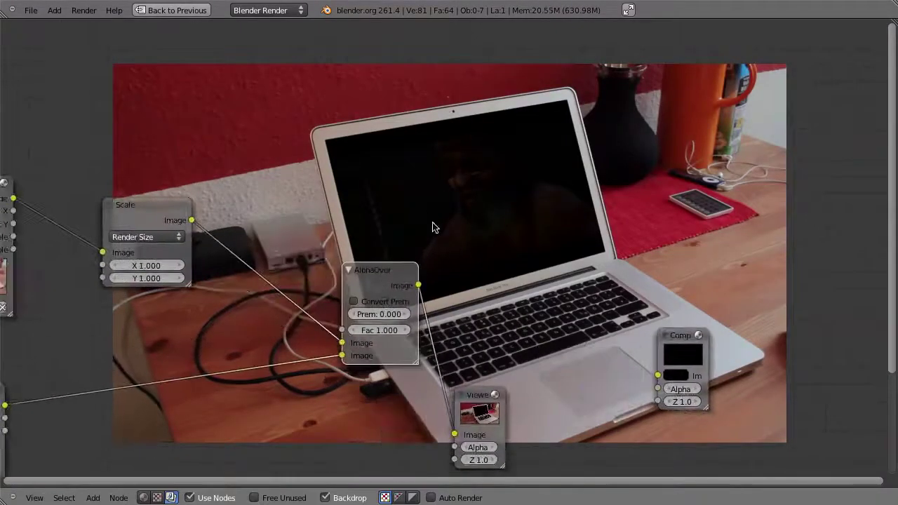
pyautogui.keyDown('shift'); pyautogui.scroll(3, 521, 189); pyautogui.keyUp('shift')
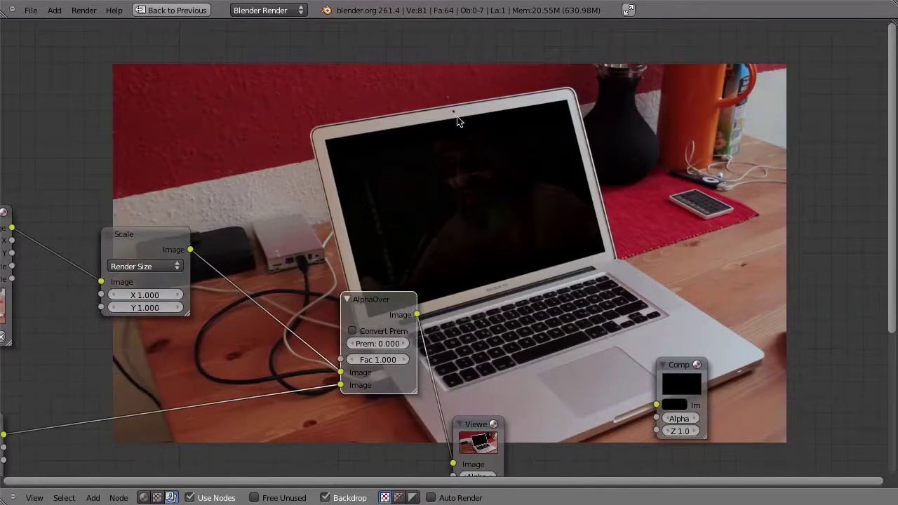
pyautogui.press('Home')
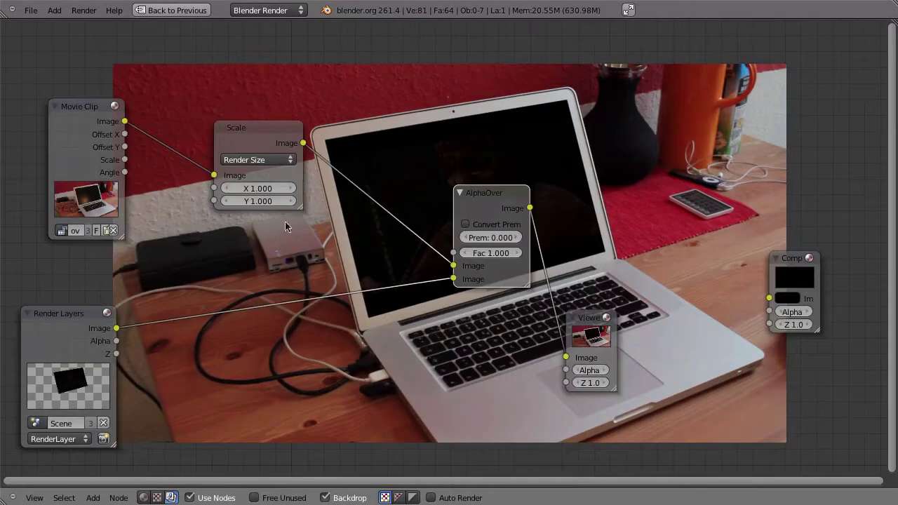
# Preview the Render Layers image alone in the Viewer and delete the AlphaOver node.
pyautogui.keyDown('ctrl'); pyautogui.keyDown('shift'); pyautogui.click(75, 338); pyautogui.keyUp('shift'); pyautogui.keyUp('ctrl')
pyautogui.moveTo(488, 189); pyautogui.dragTo(511, 179)
pyautogui.press('x')
# Add a Mix color node and place it between the Scale and Composite nodes.
pyautogui.hotkey('shift', 'a')
pyautogui.moveTo(372, 201)
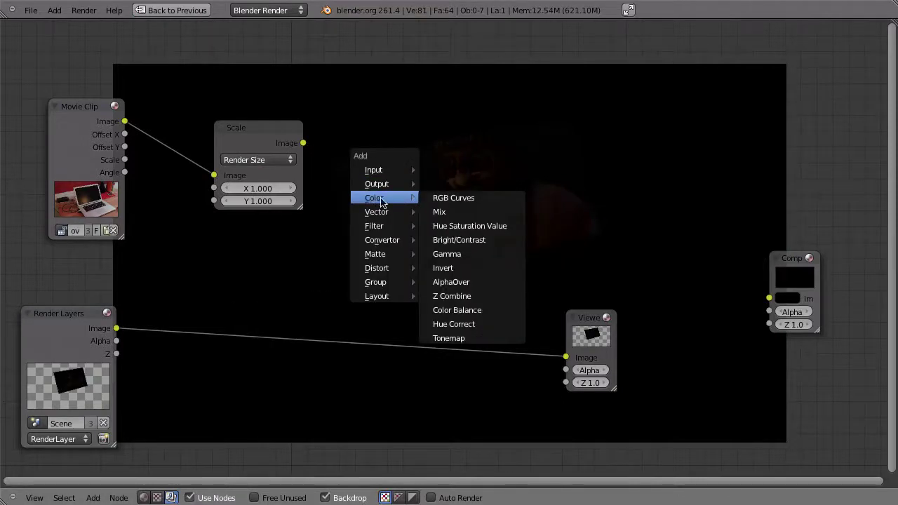
pyautogui.click(440, 212)
pyautogui.click(643, 145)
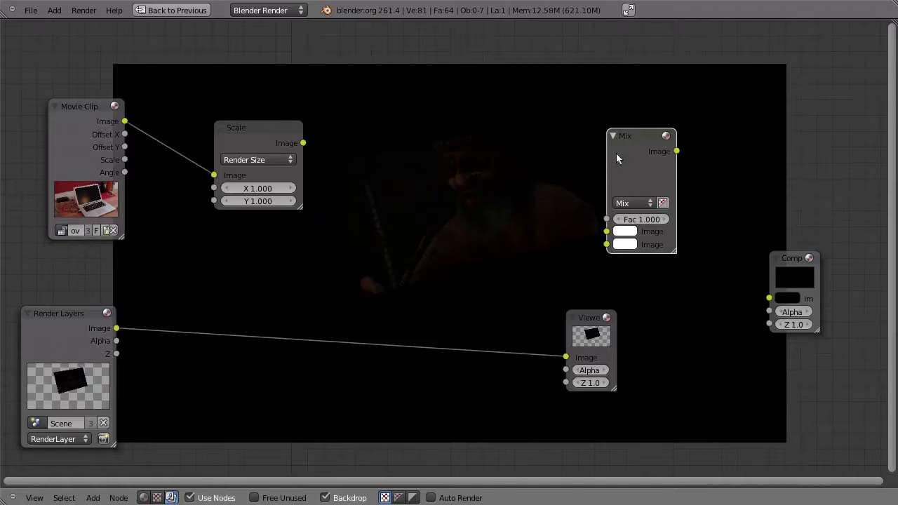
pyautogui.moveTo(617, 158); pyautogui.dragTo(495, 167)
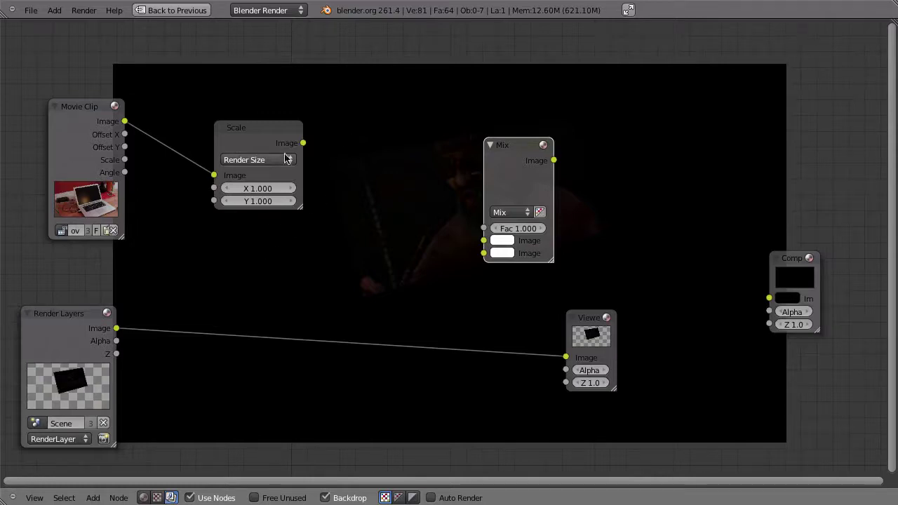
# Feed Scale and Render Layers into the Mix node's first and second image inputs, set its blending to Add, and preview it in the Viewer.
pyautogui.moveTo(303, 143); pyautogui.dragTo(484, 240)
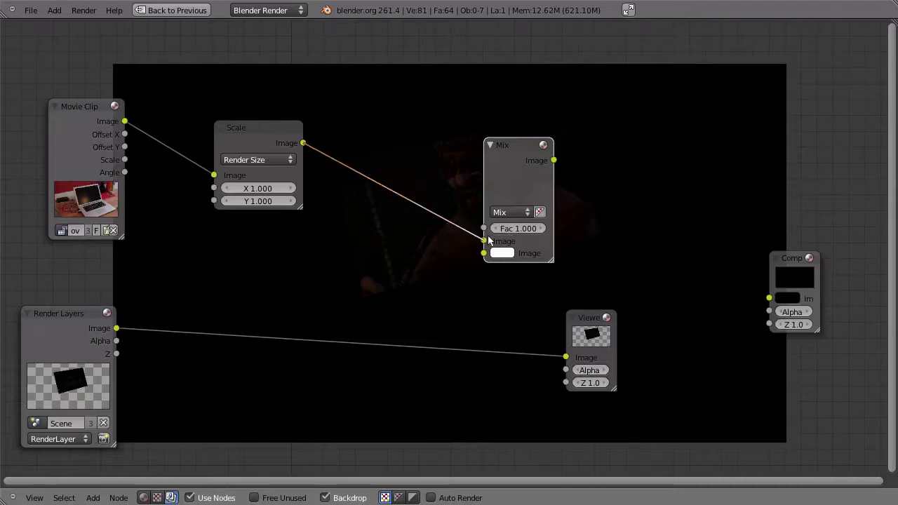
pyautogui.moveTo(116, 328); pyautogui.dragTo(484, 253)
pyautogui.click(509, 212)
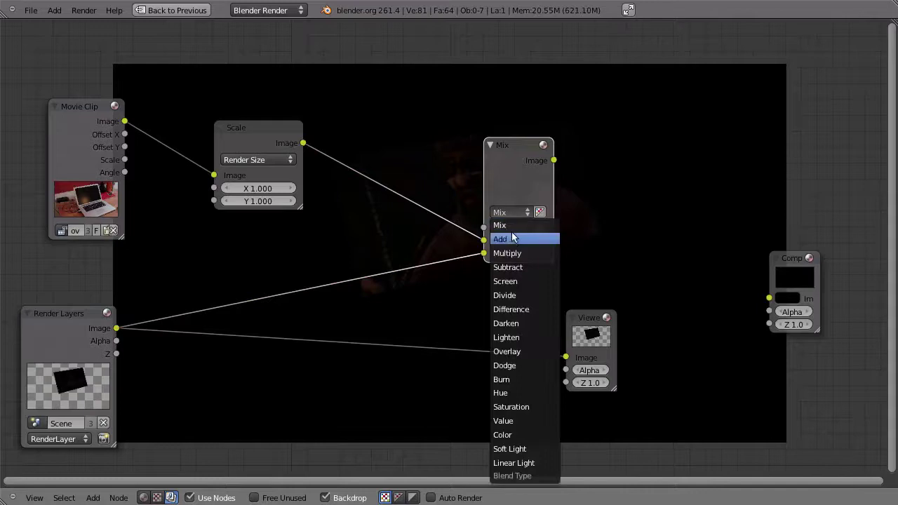
pyautogui.click(511, 239)
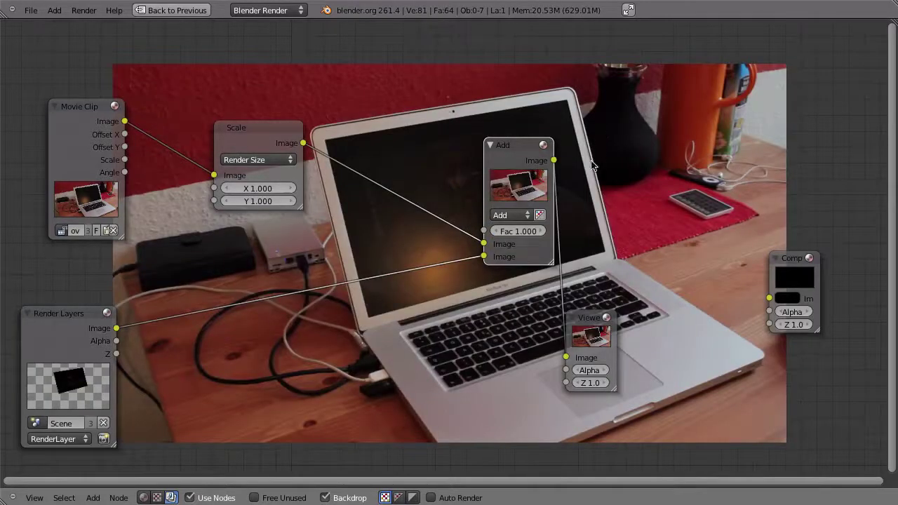
pyautogui.moveTo(392, 85); pyautogui.dragTo(469, 202, button='middle')
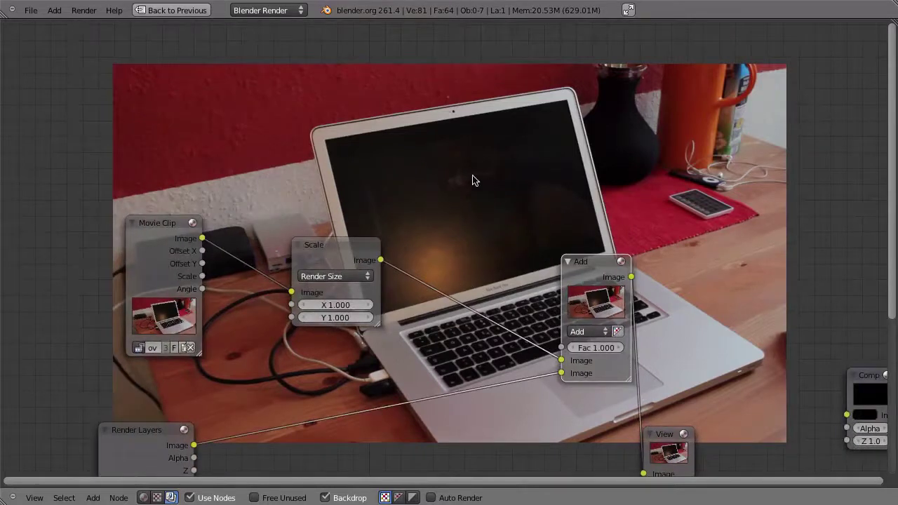
pyautogui.moveTo(150, 449); pyautogui.dragTo(129, 416)
pyautogui.moveTo(473, 251)
pyautogui.mouseDown(button='middle')
pyautogui.moveTo(446, 266)
pyautogui.moveTo(471, 259)
pyautogui.mouseUp(button='middle')
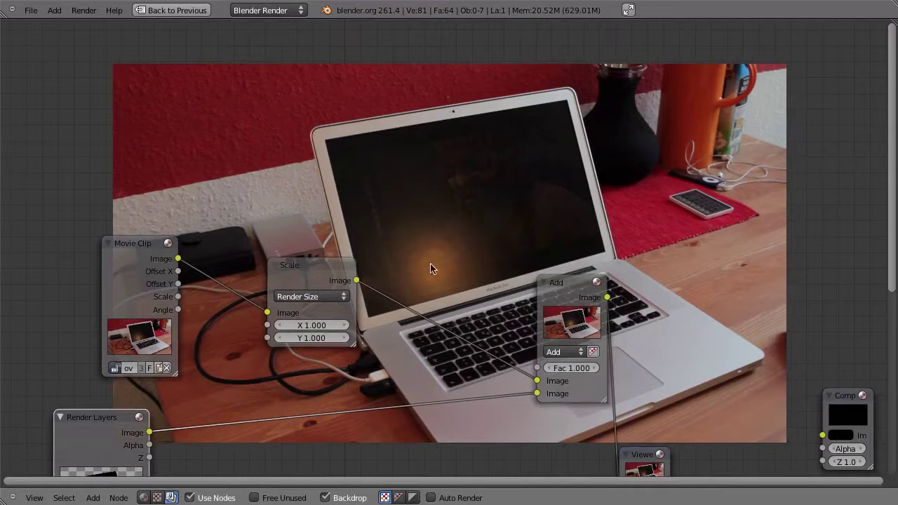
pyautogui.moveTo(603, 245); pyautogui.dragTo(516, 208, button='middle')
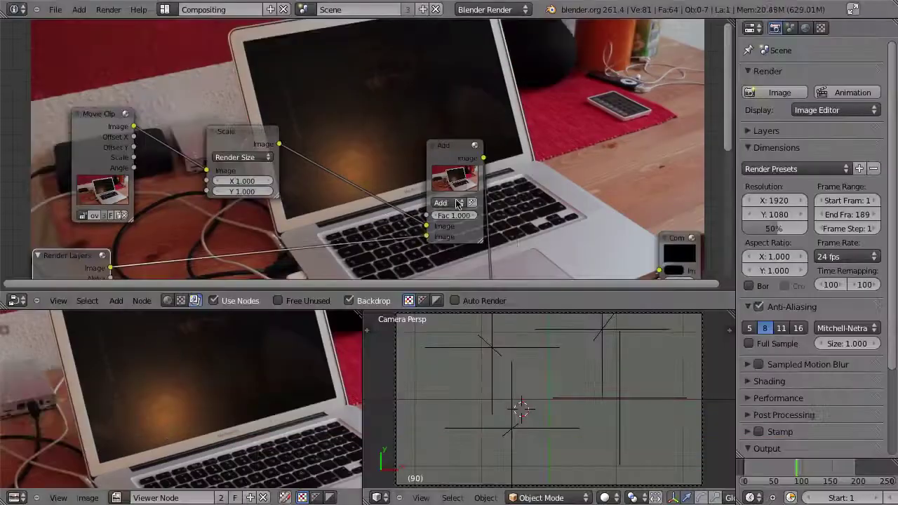
# Restore the Compositing layout, render frame 64 and frame 133, and close the render result.
pyautogui.hotkey('ctrl', 'Up')
pyautogui.click(780, 471)
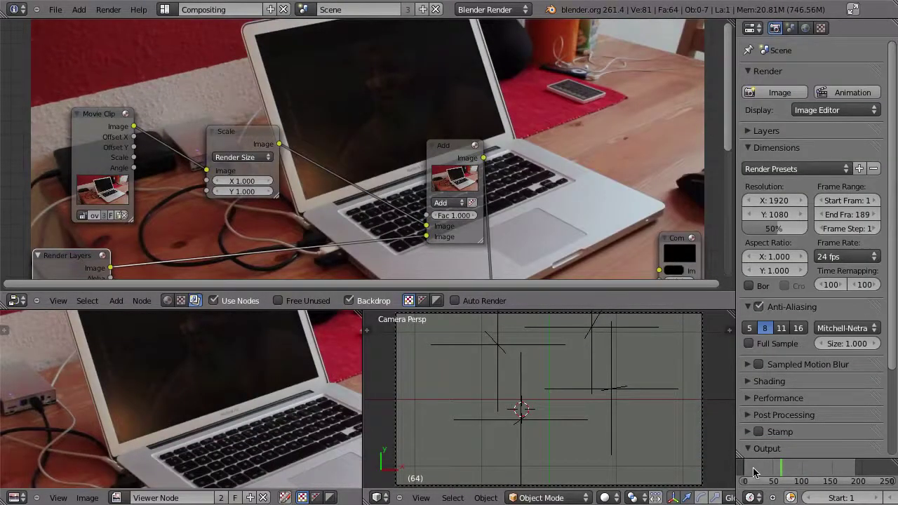
pyautogui.press('F12')
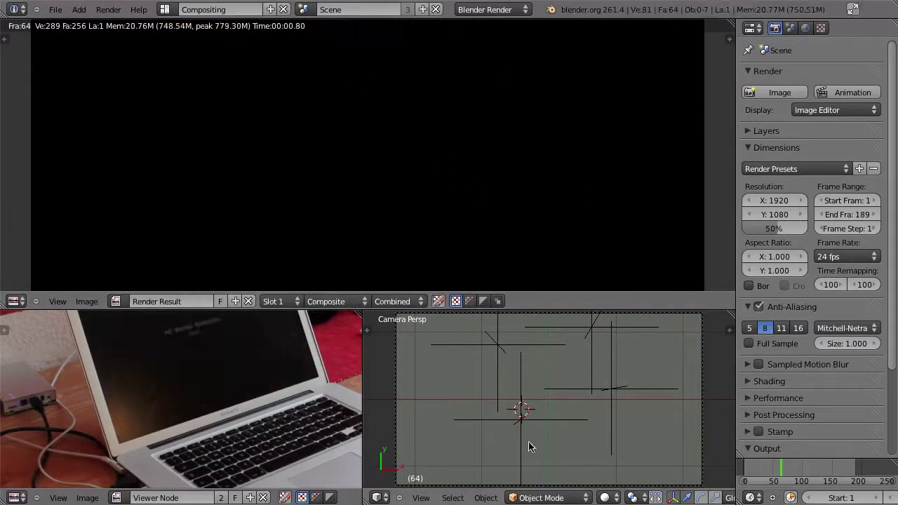
pyautogui.click(819, 471)
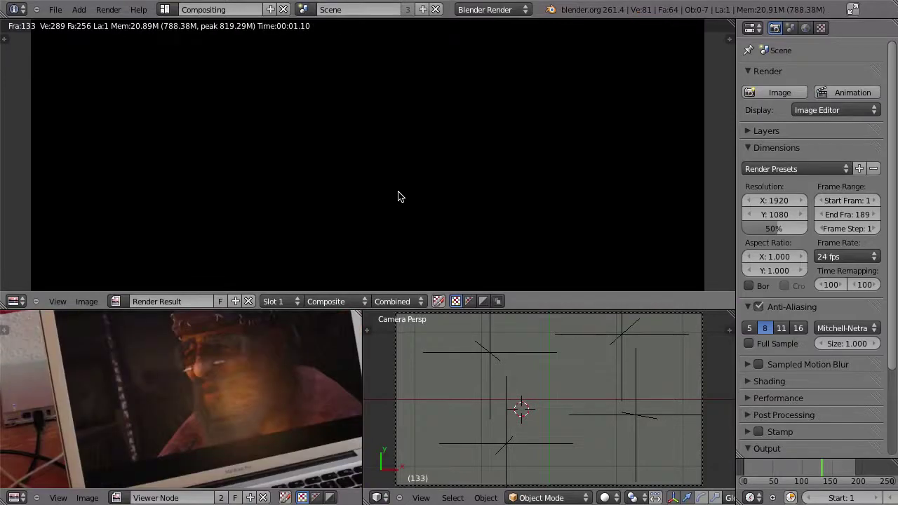
pyautogui.press('Escape')
# Maximize the node editor and compare the Scale output with the Add output in the Viewer, ending on the Add output.
pyautogui.hotkey('ctrl', 'Up')
pyautogui.moveTo(523, 223); pyautogui.dragTo(336, 206, button='middle')
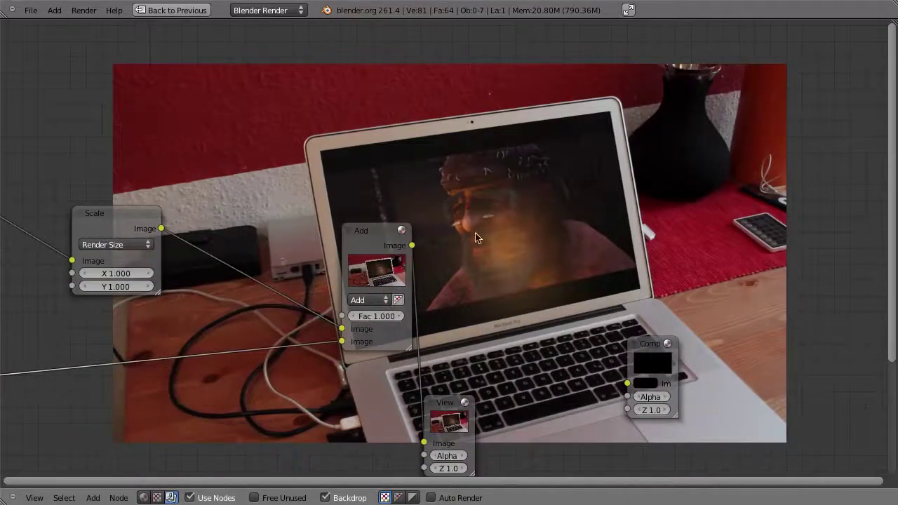
pyautogui.moveTo(487, 220); pyautogui.dragTo(604, 254, button='middle')
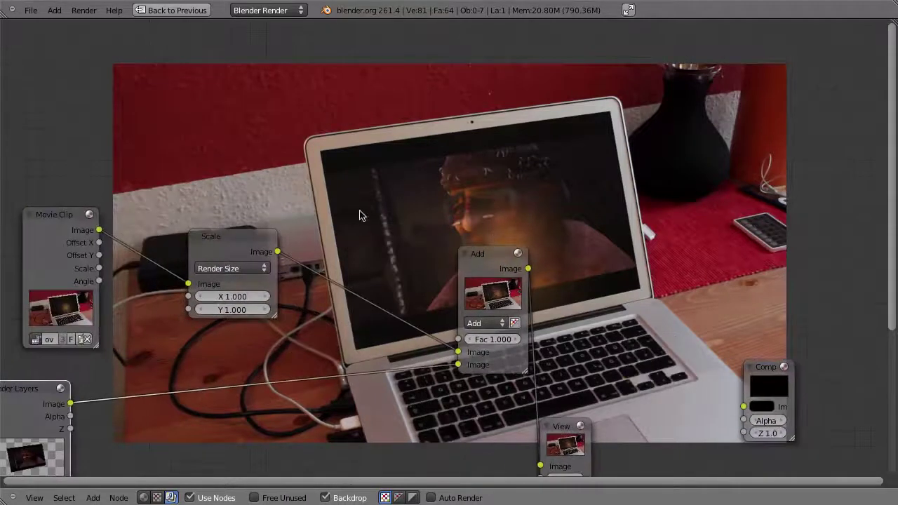
pyautogui.keyDown('ctrl'); pyautogui.keyDown('shift'); pyautogui.click(254, 245); pyautogui.keyUp('shift'); pyautogui.keyUp('ctrl')
pyautogui.keyDown('ctrl'); pyautogui.keyDown('shift'); pyautogui.click(474, 258); pyautogui.keyUp('shift'); pyautogui.keyUp('ctrl')
pyautogui.keyDown('ctrl'); pyautogui.keyDown('shift'); pyautogui.click(225, 244); pyautogui.keyUp('shift'); pyautogui.keyUp('ctrl')
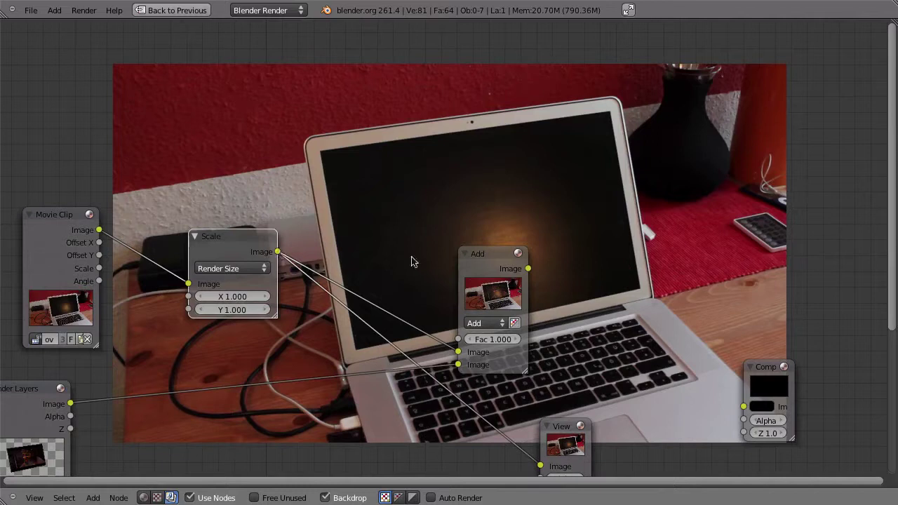
pyautogui.keyDown('ctrl'); pyautogui.keyDown('shift'); pyautogui.click(482, 260); pyautogui.keyUp('shift'); pyautogui.keyUp('ctrl')
pyautogui.moveTo(590, 244); pyautogui.dragTo(744, 63, button='middle')
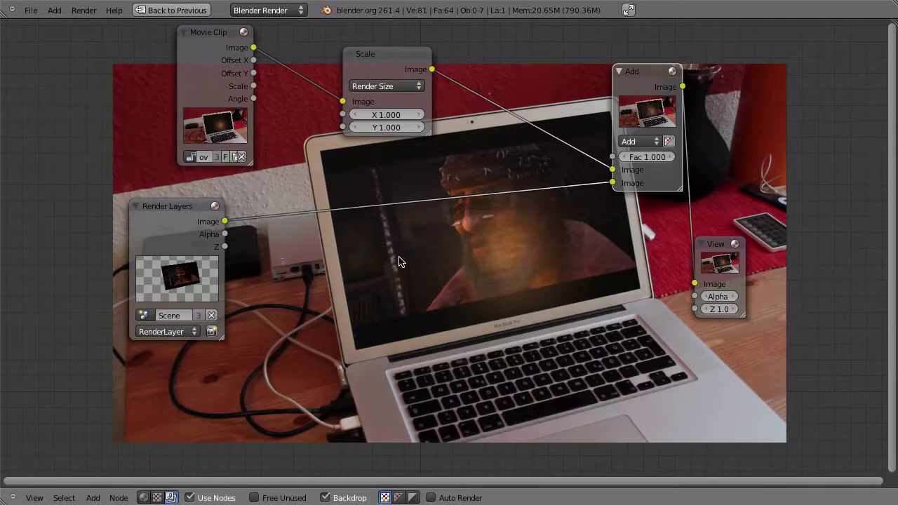
# Add a widened Soften filter node, insert it into the link between Render Layers and the Add node, and mute it.
pyautogui.hotkey('shift', 'a')
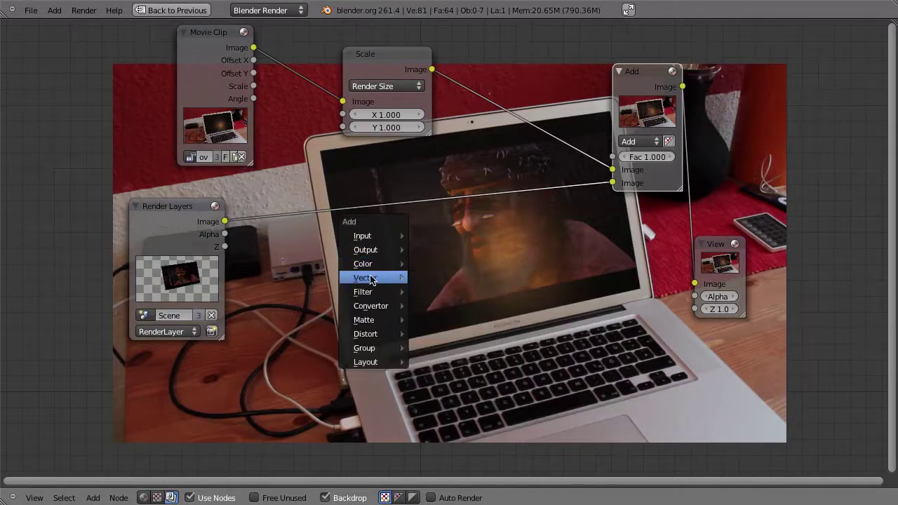
pyautogui.moveTo(364, 292)
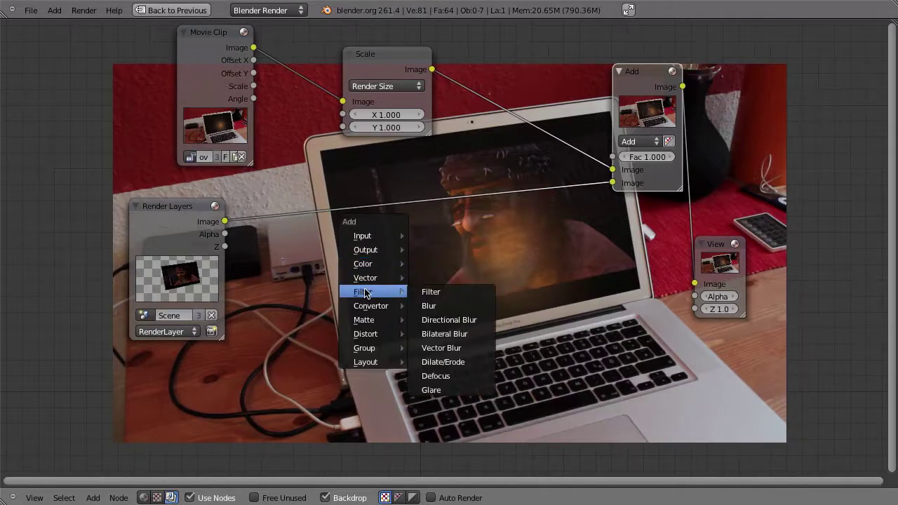
pyautogui.click(454, 295)
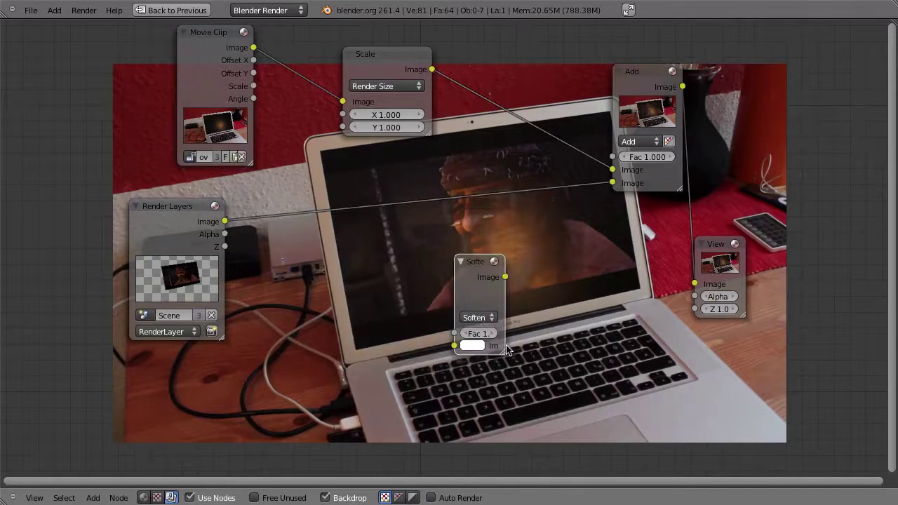
pyautogui.moveTo(506, 348); pyautogui.dragTo(533, 349)
pyautogui.moveTo(484, 282); pyautogui.dragTo(292, 206)
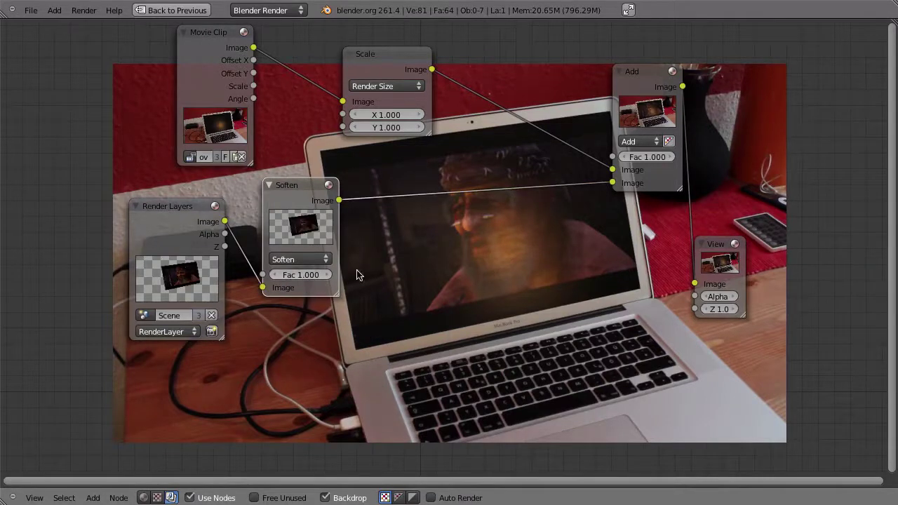
pyautogui.moveTo(289, 198); pyautogui.dragTo(292, 200)
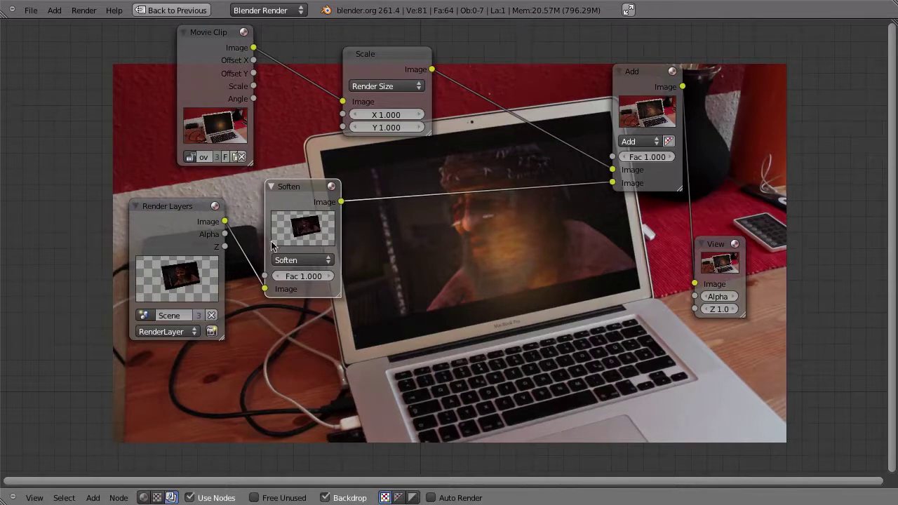
pyautogui.press('m')
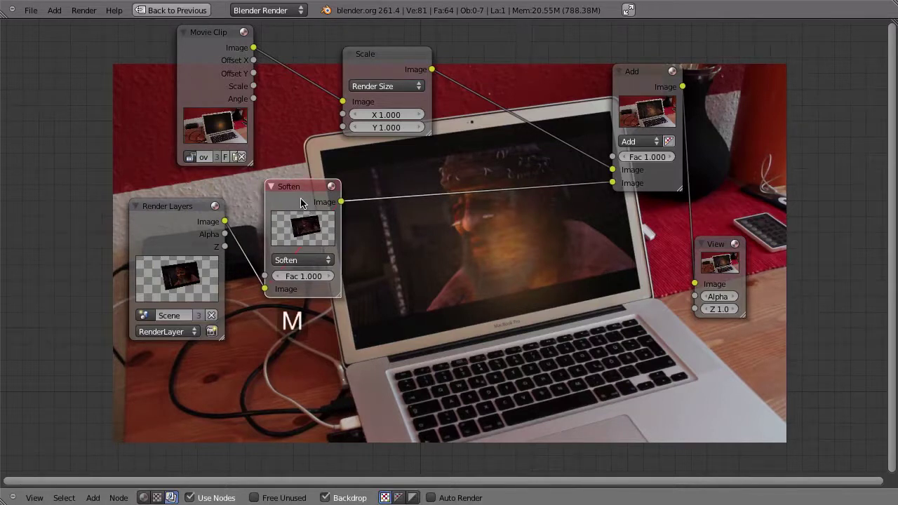
# Unmute the Soften filter node, inspect its effect on the laptop screen in an enlarged backdrop, and nudge the node.
pyautogui.press('m')
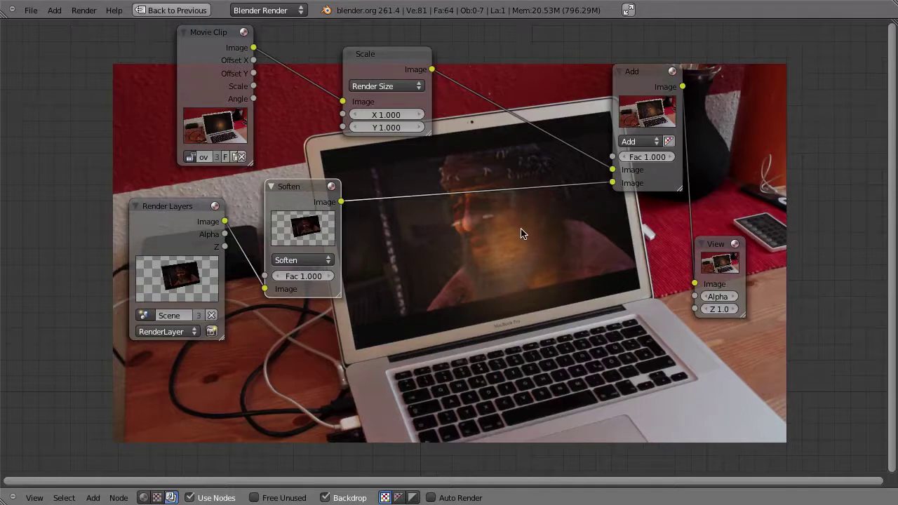
pyautogui.hotkey('alt', 'v')
pyautogui.hotkey('alt', 'v')
pyautogui.hotkey('alt', 'v')
pyautogui.hotkey('alt', 'v')
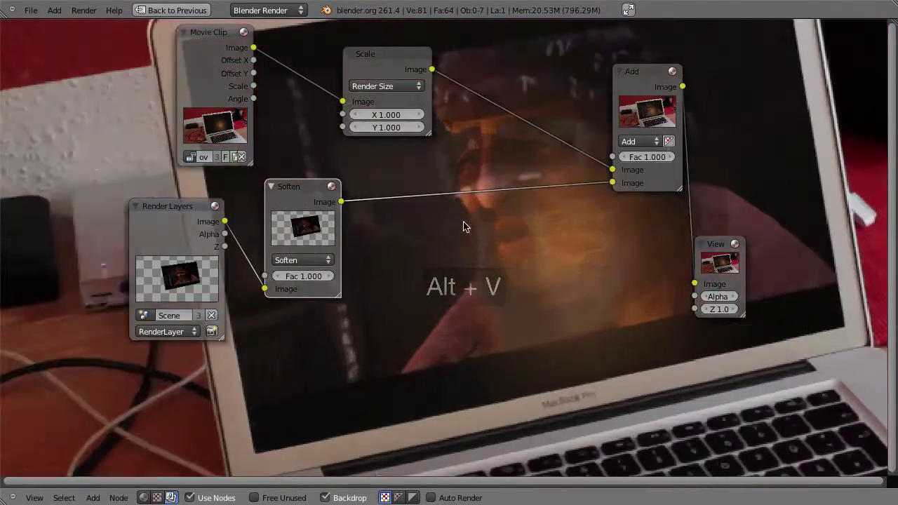
pyautogui.moveTo(275, 186); pyautogui.dragTo(286, 190)
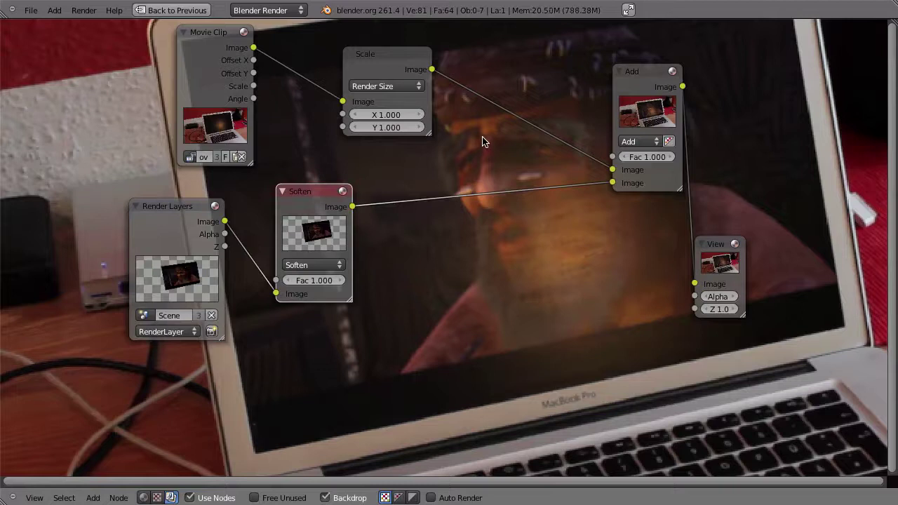
# Set the Soften filter's factor to 0.4.
pyautogui.click(317, 280)
pyautogui.write('0.5')
pyautogui.press('Return')
pyautogui.click(287, 281)
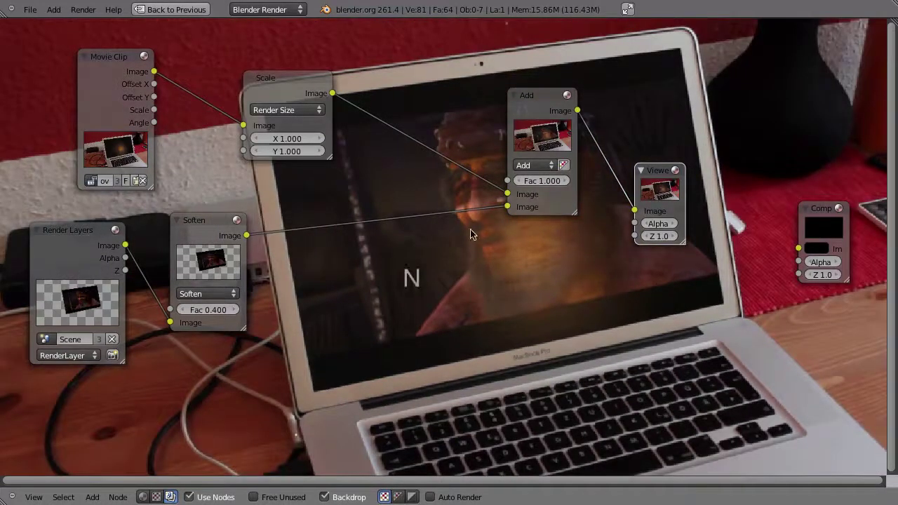
# Reset the backdrop zoom to 1 and link the Add node's output to the Composite node's Image input.
pyautogui.press('n')
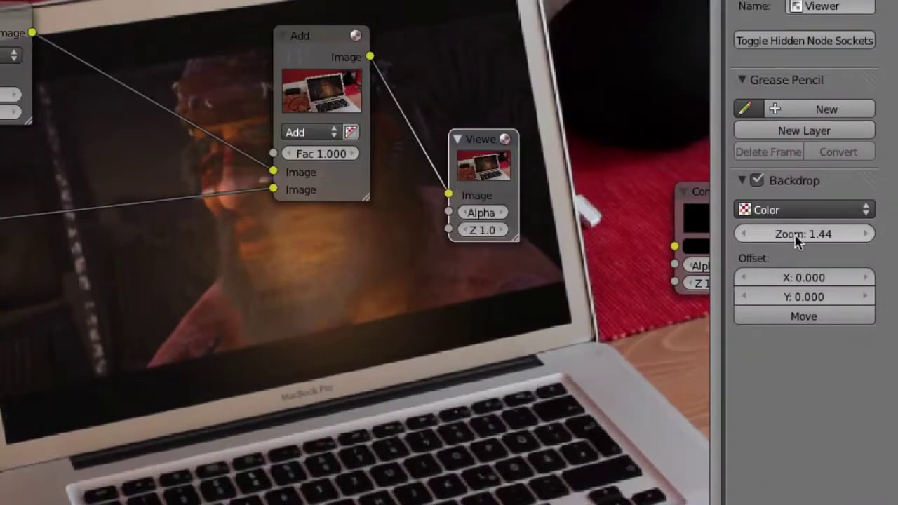
pyautogui.click(798, 238)
pyautogui.press('BackSpace')
pyautogui.write('1')
pyautogui.press('Return')
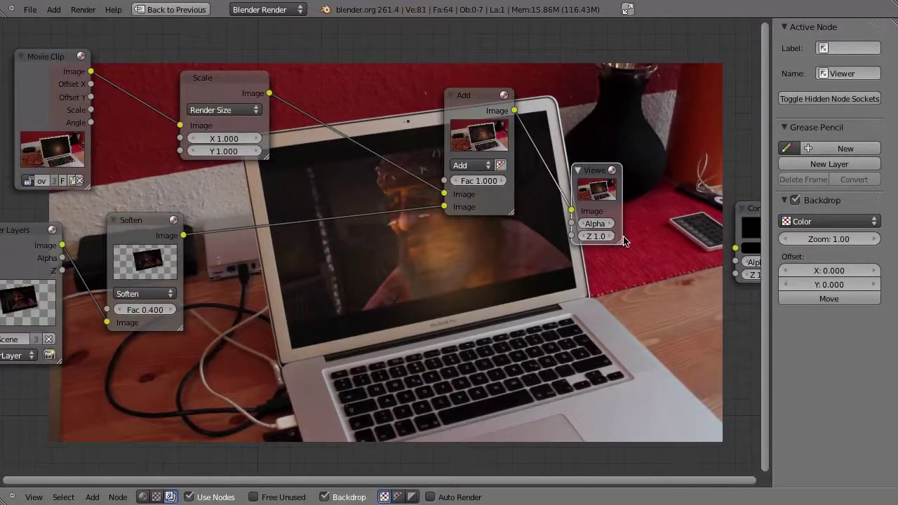
pyautogui.press('n')
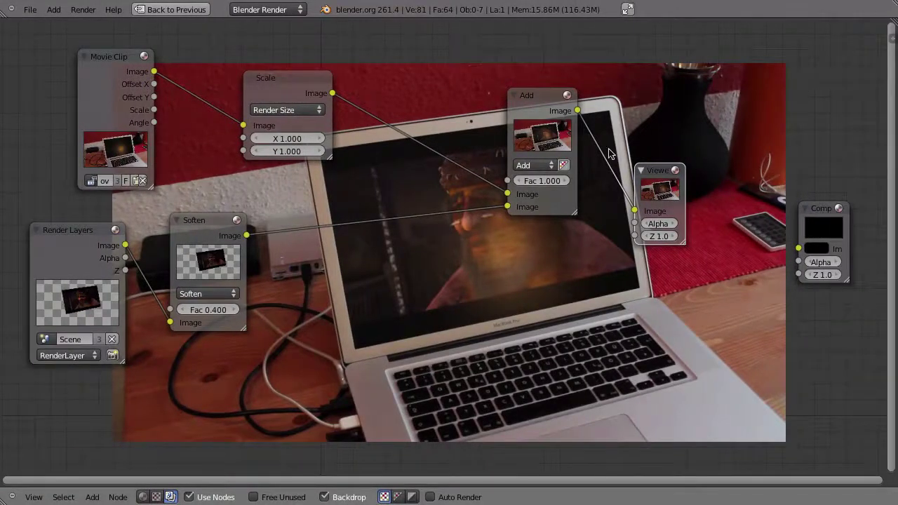
pyautogui.moveTo(549, 113); pyautogui.dragTo(727, 79)
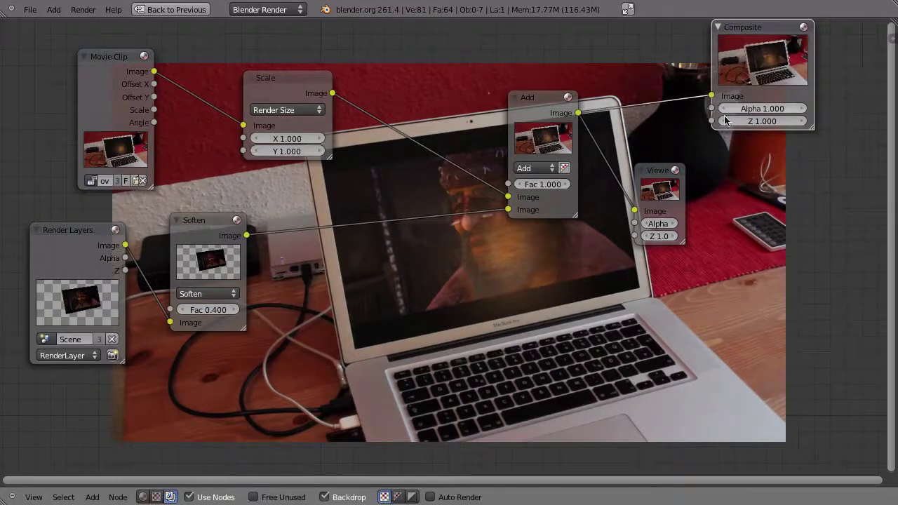
# Restore the Compositing layout and set the render dimensions to HDTV 720p at 100% resolution and 25 fps.
pyautogui.hotkey('ctrl', 'Up')
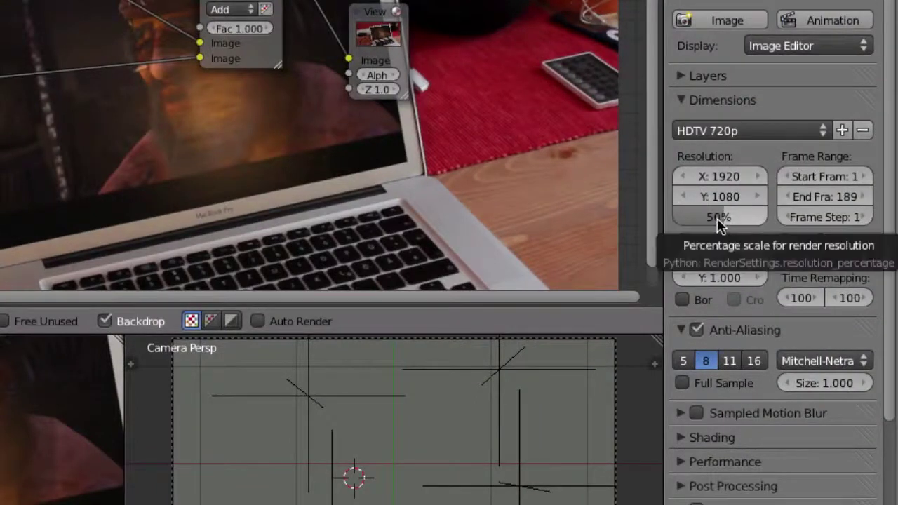
pyautogui.moveTo(719, 218); pyautogui.dragTo(748, 218)
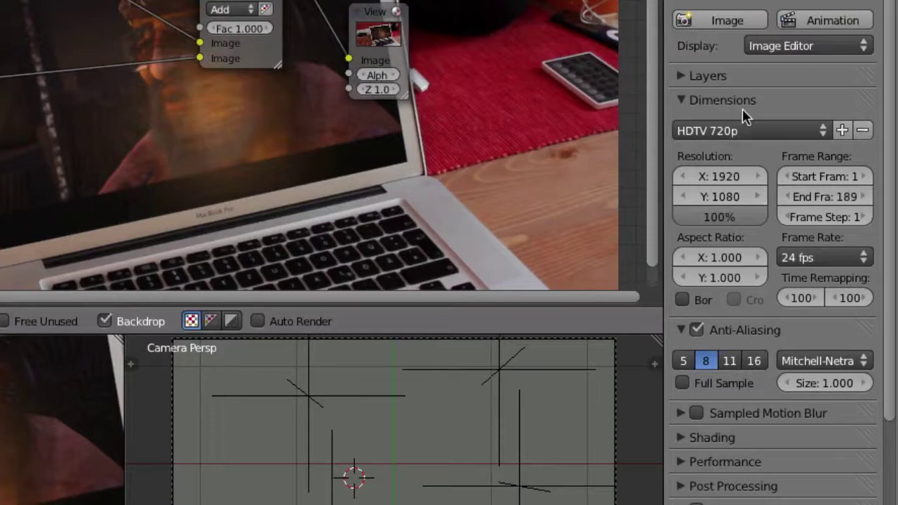
pyautogui.click(721, 130)
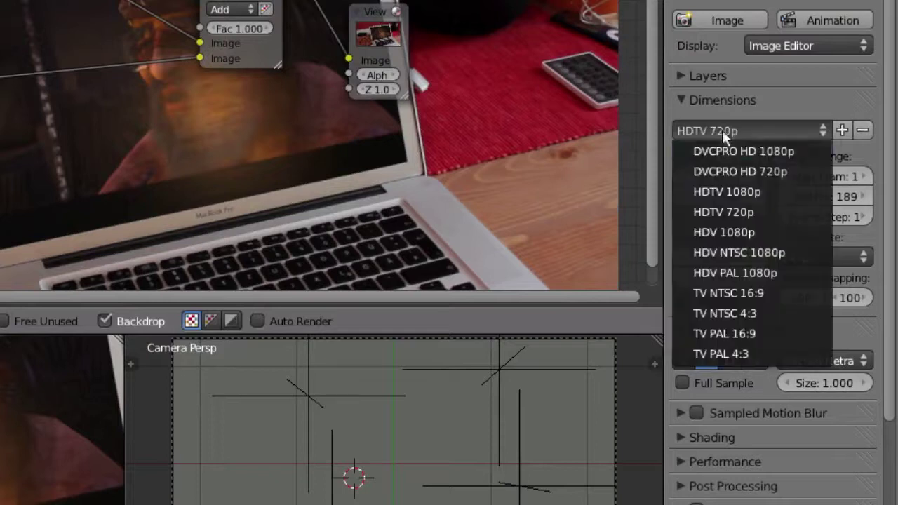
pyautogui.click(766, 210)
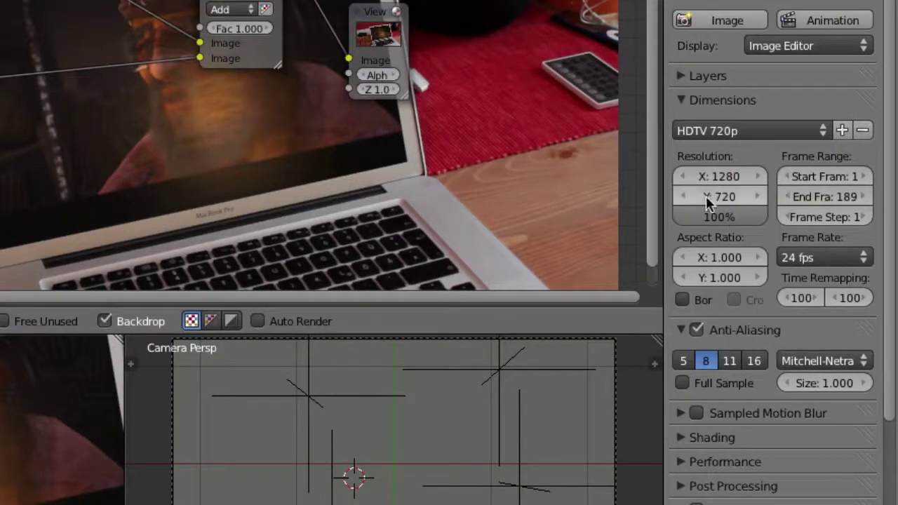
pyautogui.click(802, 258)
pyautogui.click(826, 318)
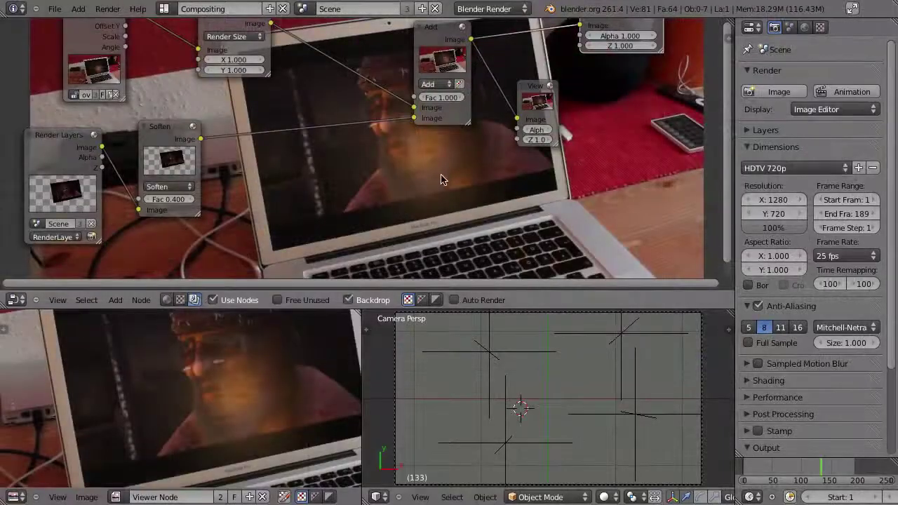
# Replace the /tmp/ output path with the project's render folder and render the full animation.
pyautogui.scroll(-5, 810, 393)
pyautogui.click(777, 359)
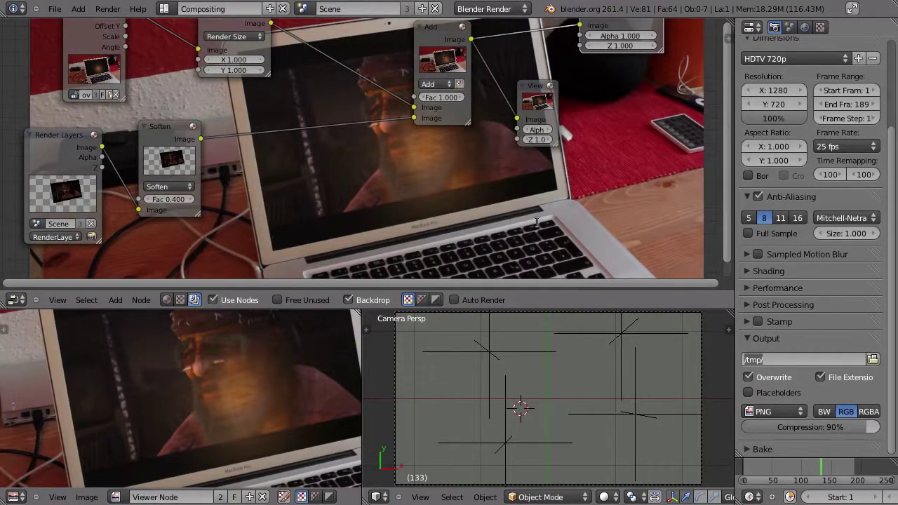
pyautogui.press('BackSpace')
pyautogui.press('Return')
pyautogui.hotkey('ctrl', 'F12')
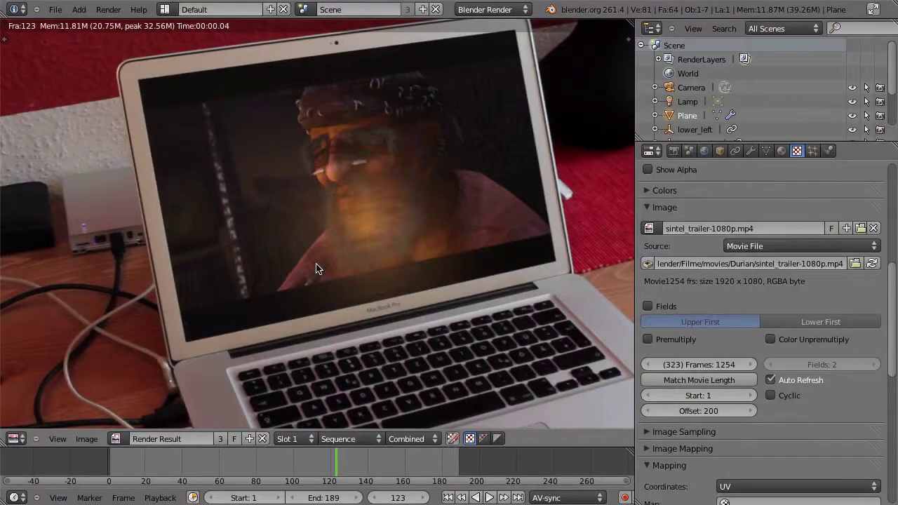
# Turn the render result area into a Movie Clip Editor and unlink laptop.mov from it.
pyautogui.click(165, 9)
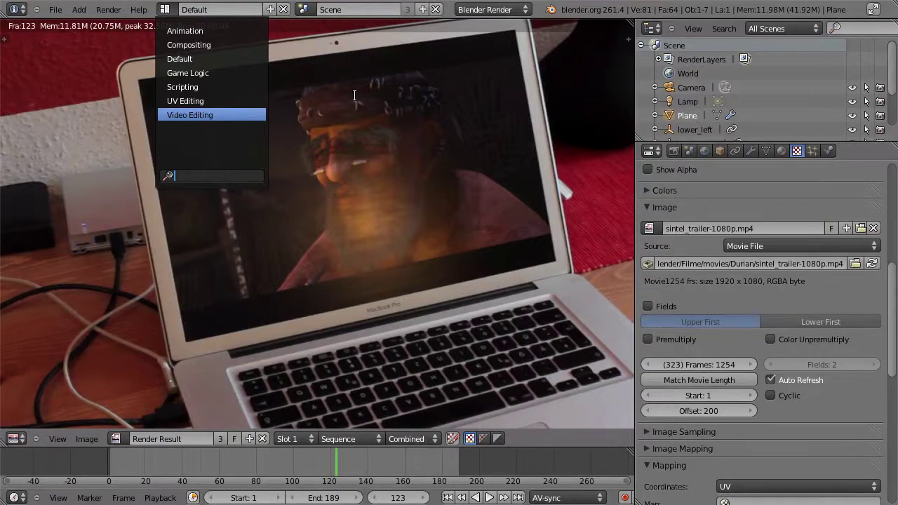
pyautogui.press('Escape')
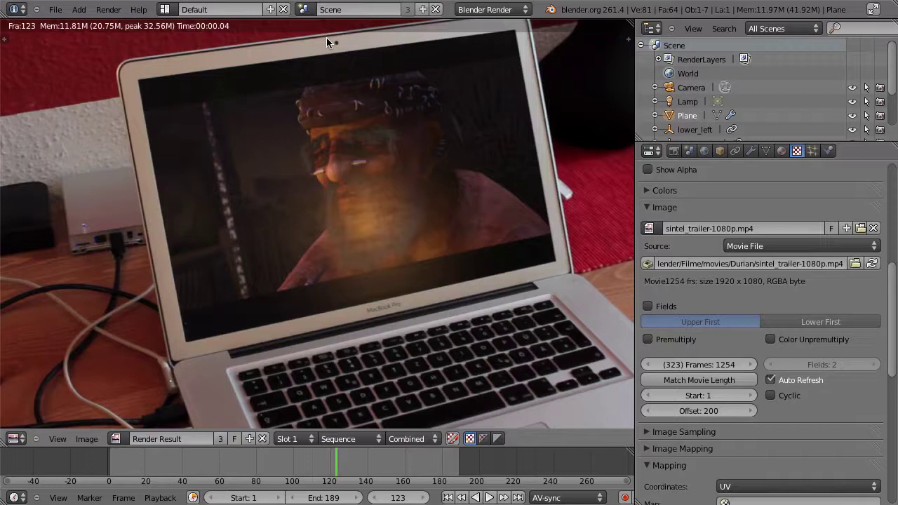
pyautogui.click(13, 438)
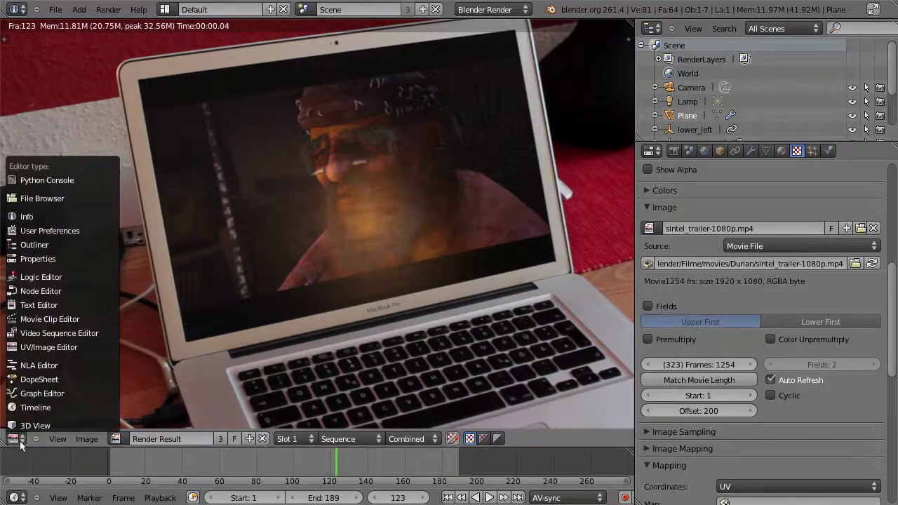
pyautogui.click(20, 323)
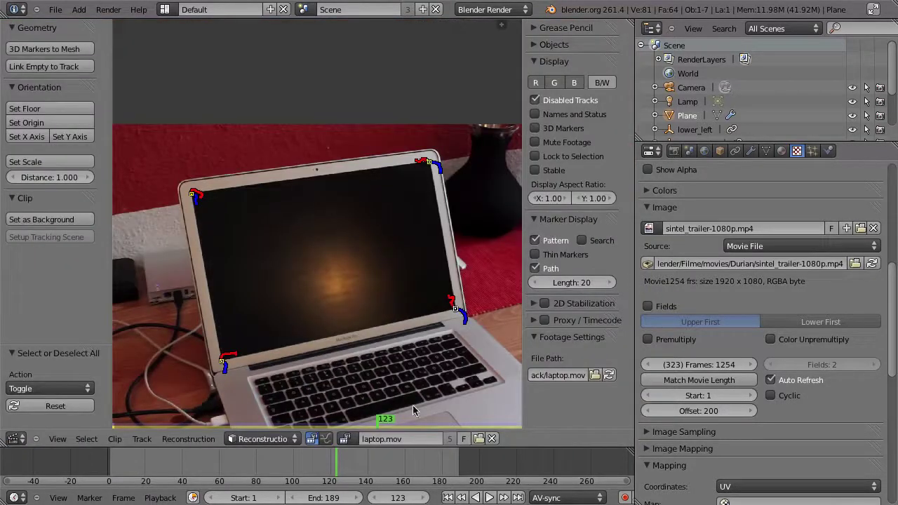
pyautogui.click(491, 438)
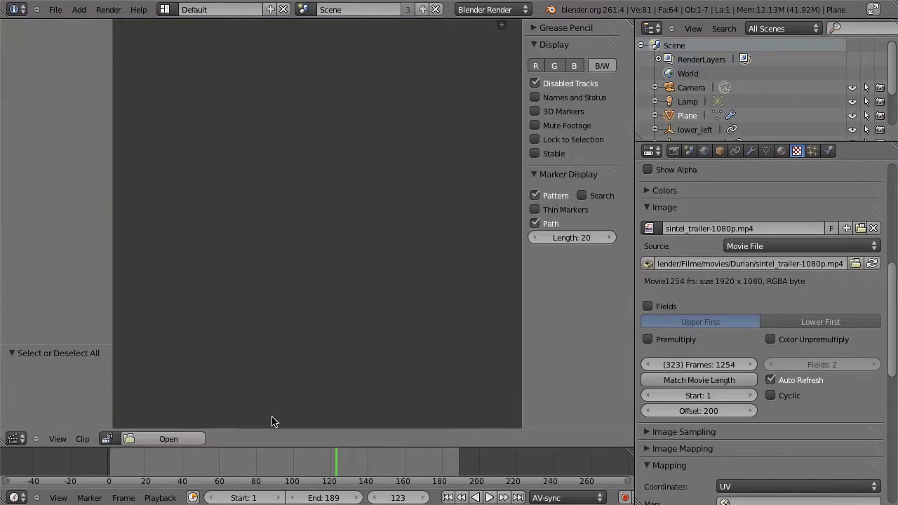
# Open the rendered PNG sequence from the render folder as a clip, starting at 0001.png.
pyautogui.click(169, 439)
pyautogui.click(211, 94)
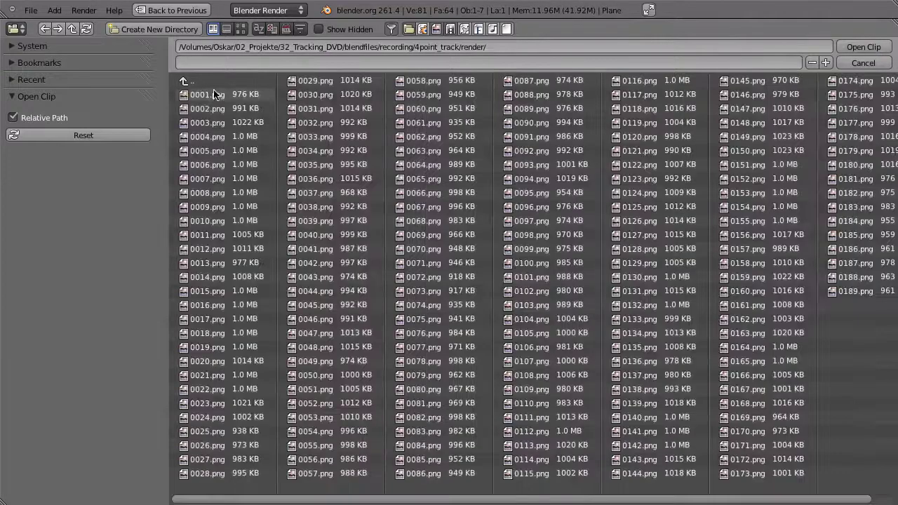
pyautogui.click(214, 93)
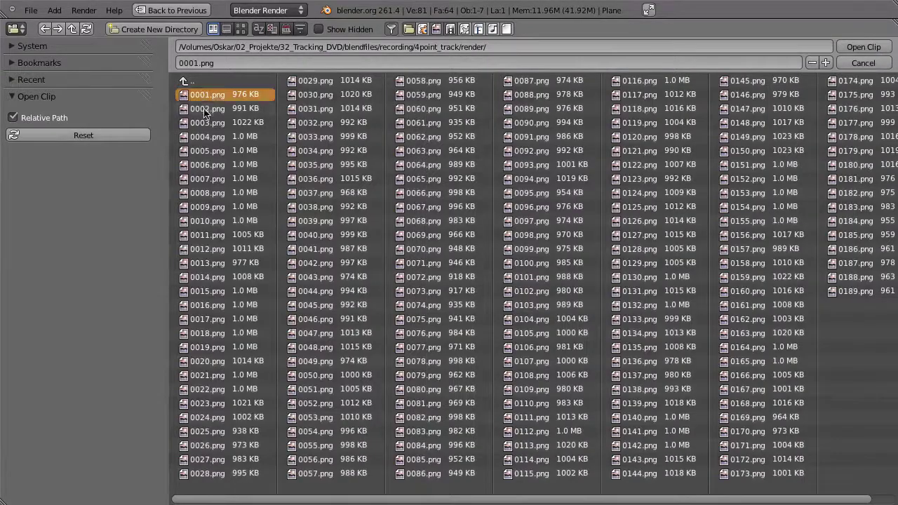
pyautogui.click(864, 47)
# Show the rendered clip at 1:1 zoom in a maximized editor without side panels and play it back.
pyautogui.hotkey('ctrl', 'Up')
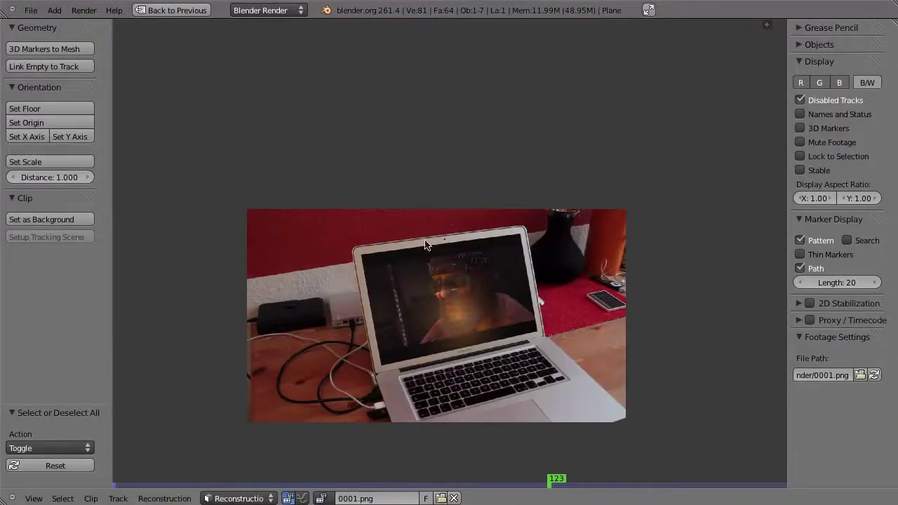
pyautogui.press('t')
pyautogui.press('n')
pyautogui.click(34, 498)
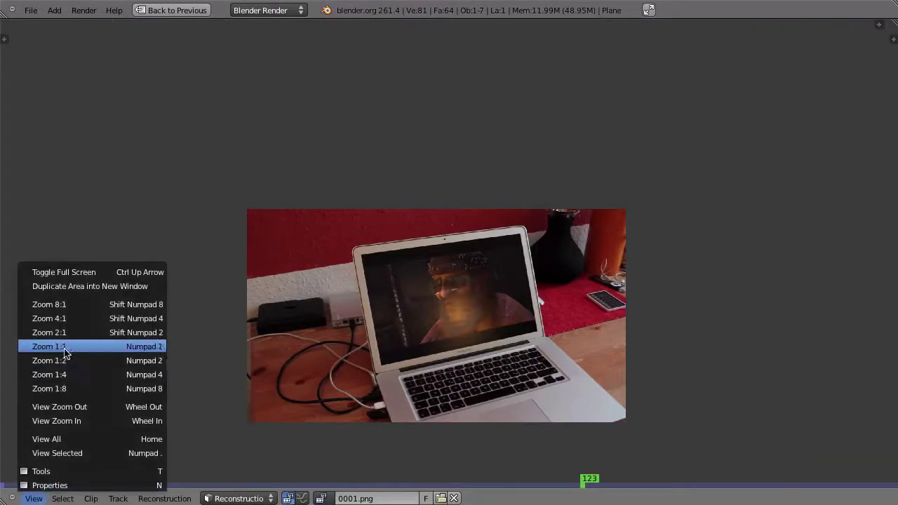
pyautogui.click(108, 351)
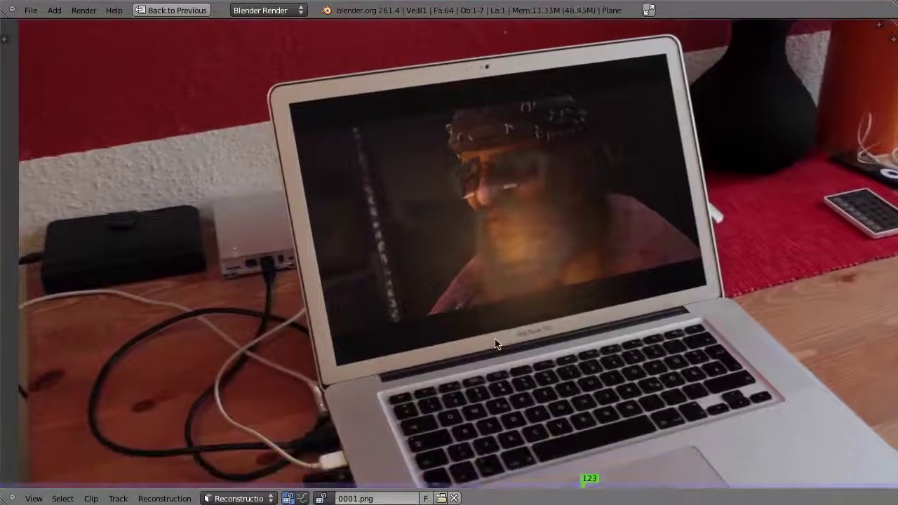
pyautogui.hotkey('alt', 'a')
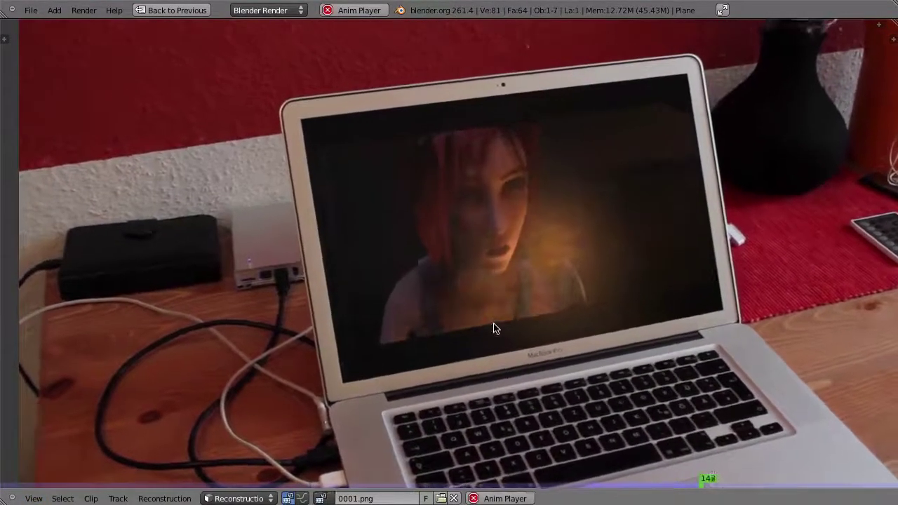